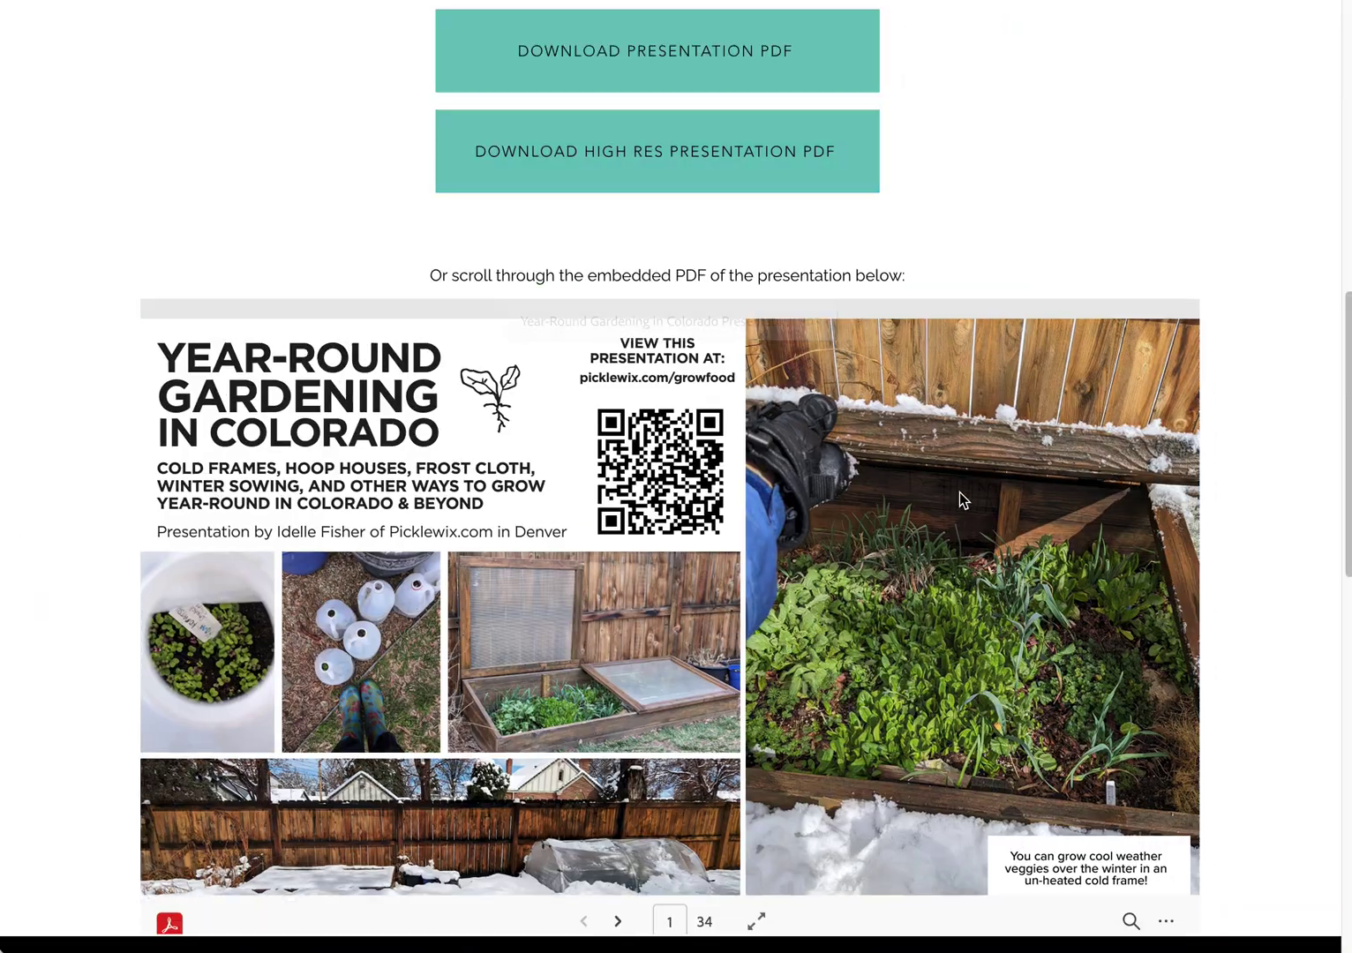
Scroll up from the embedded PDF to the Year-Round Gardening Presentation title and first slide
{"action": "scroll", "coordinate": [960, 494], "scroll_direction": "up", "scroll_amount": 15}
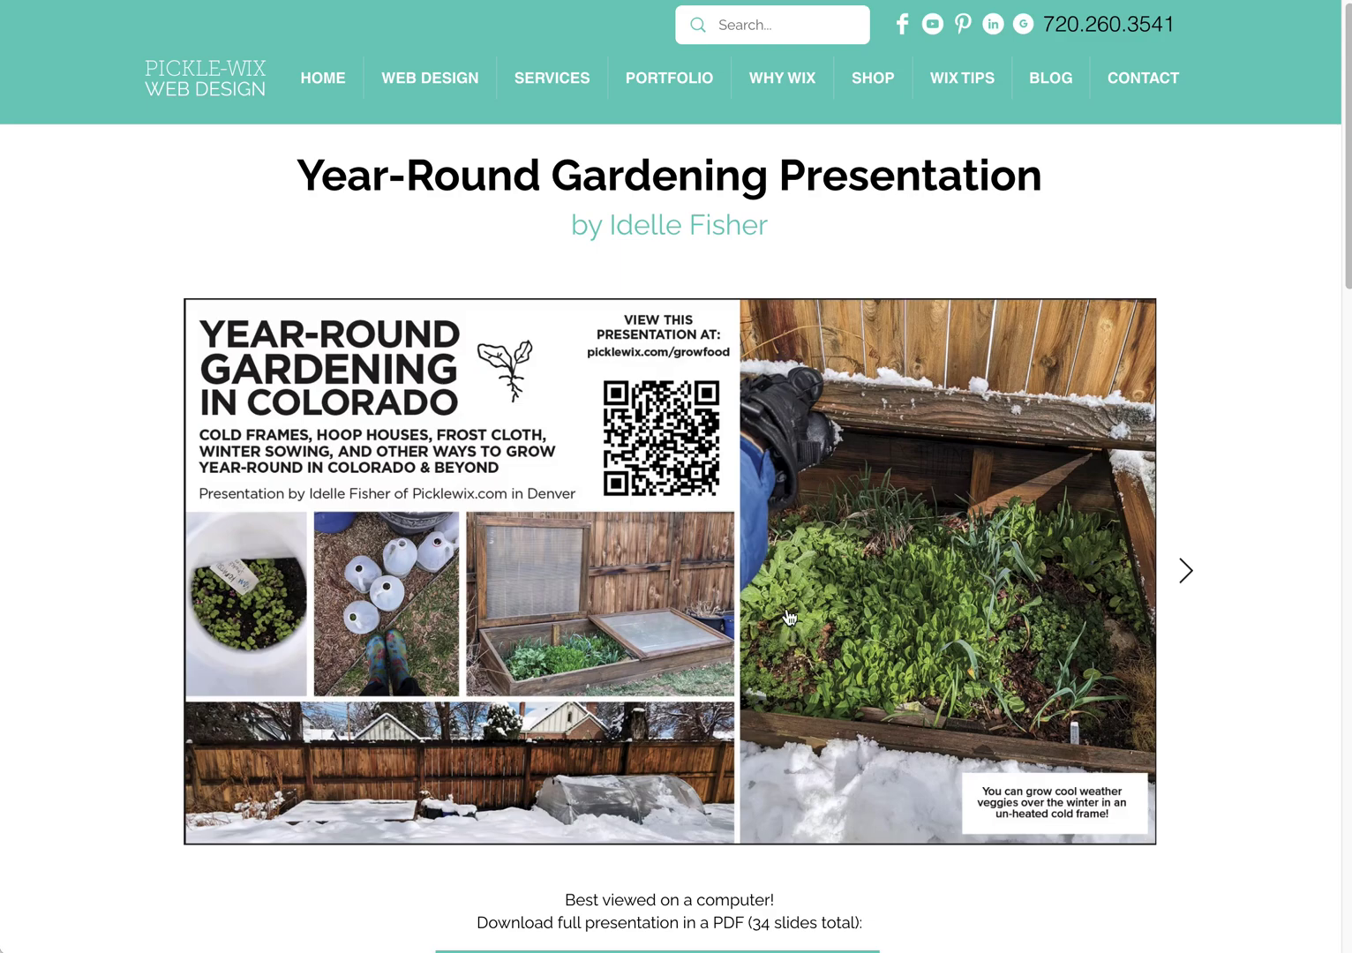
Advance the slideshow four slides to the 'Cold frames can be made lots of ways' slide
{"action": "left_click", "coordinate": [1186, 580]}
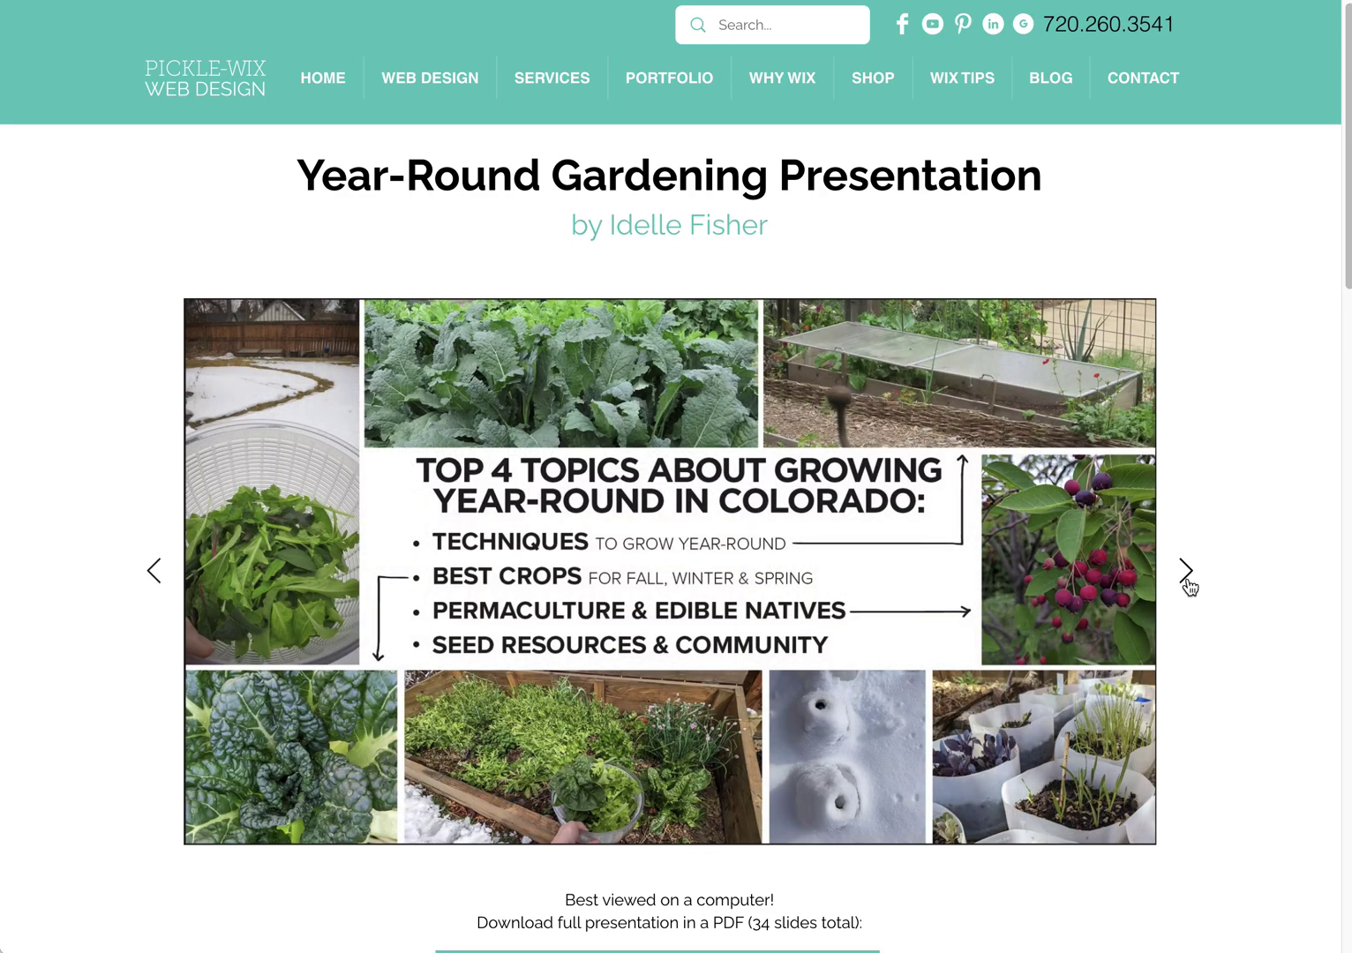
{"action": "left_click", "coordinate": [1189, 584]}
{"action": "left_click", "coordinate": [1186, 580]}
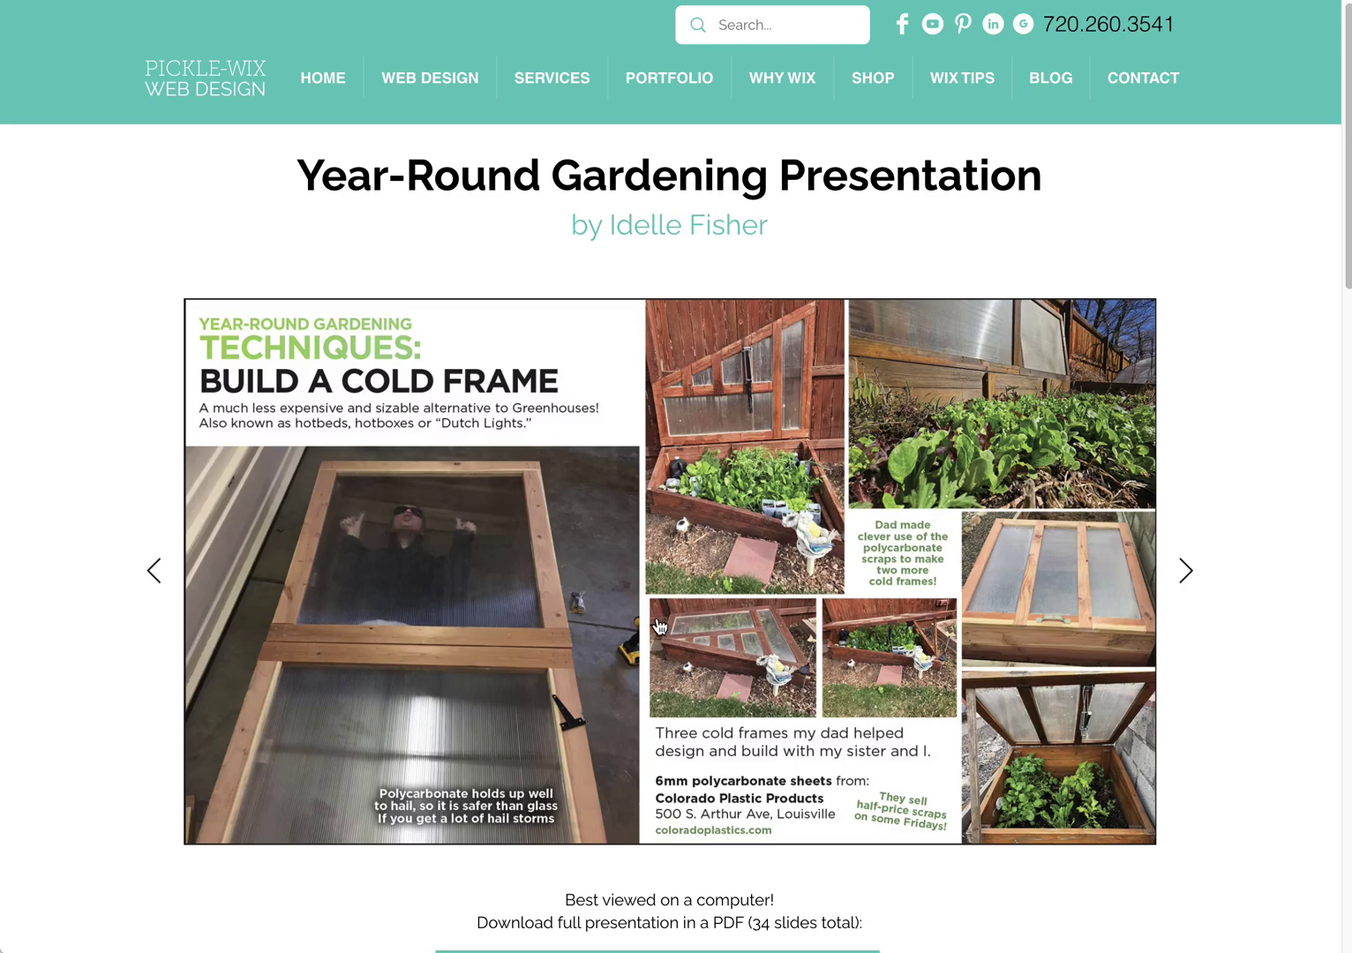
{"action": "left_click", "coordinate": [1187, 578]}
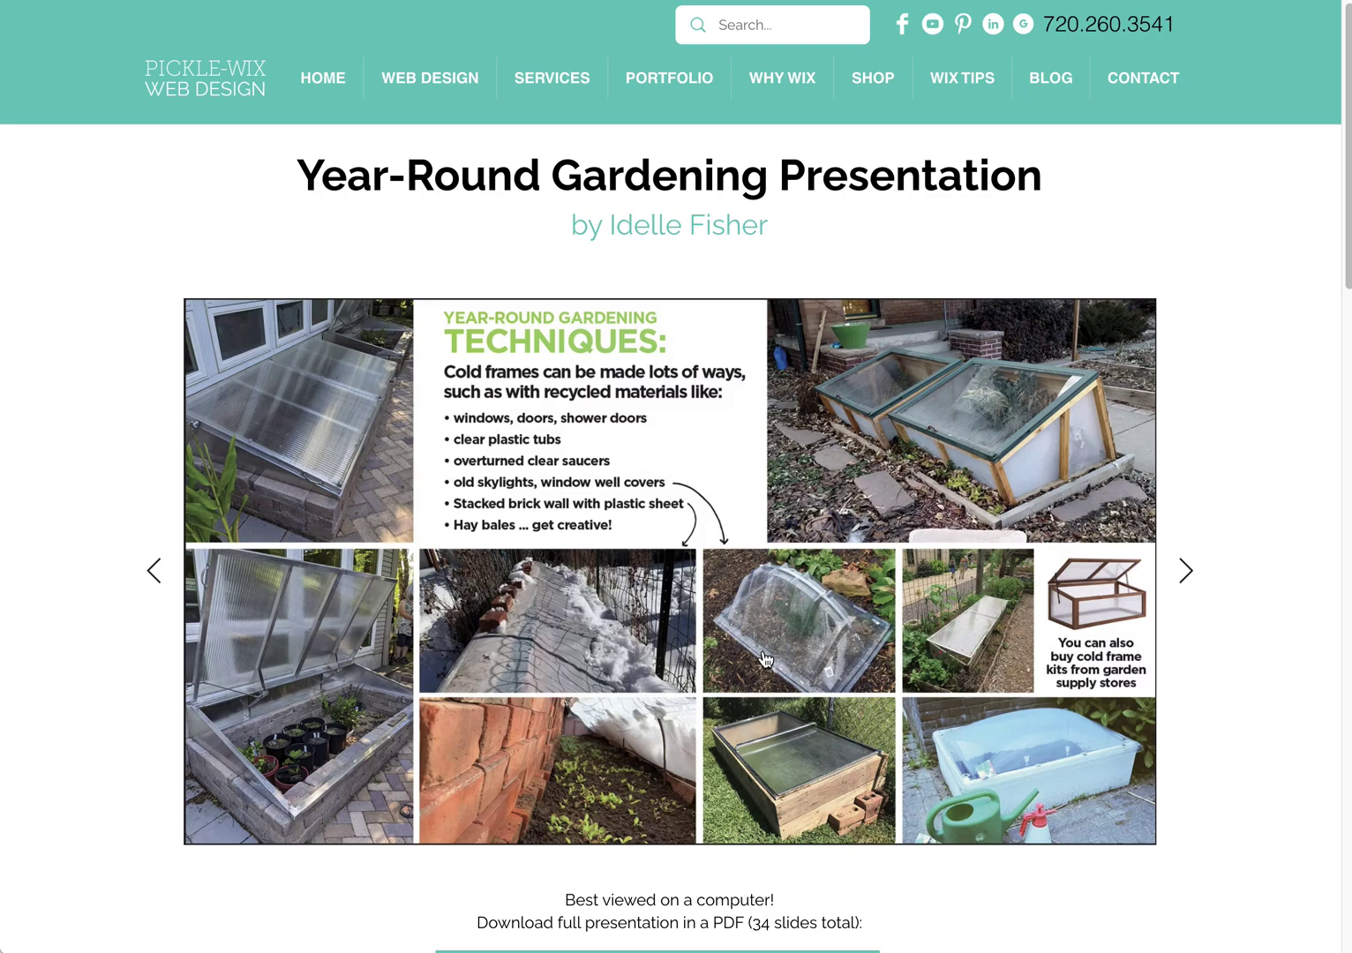
{"action": "scroll", "coordinate": [770, 667], "scroll_direction": "down", "scroll_amount": 3}
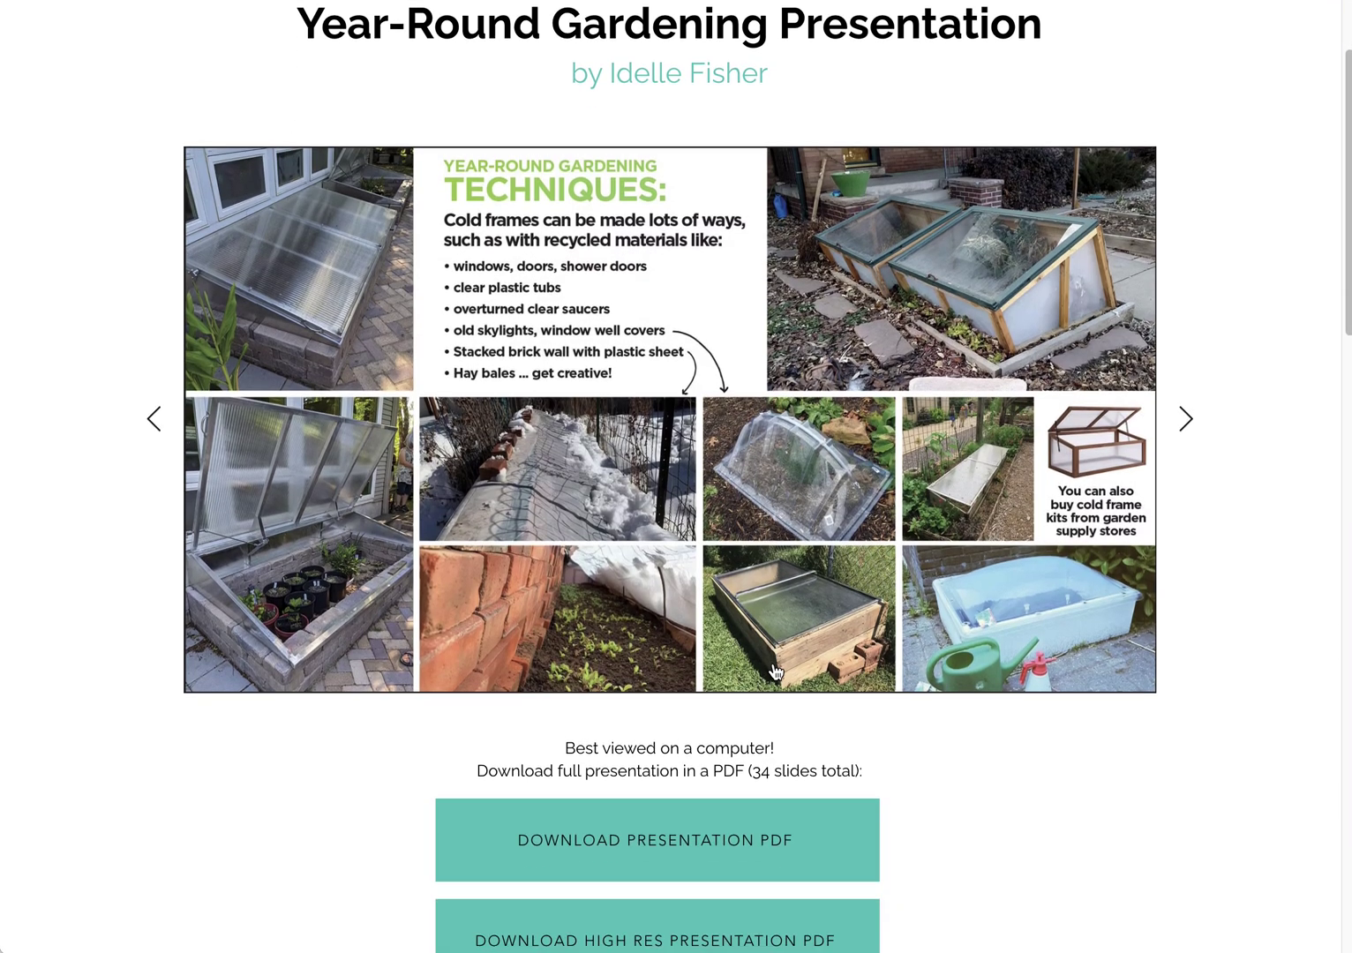
{"action": "scroll", "coordinate": [776, 671], "scroll_direction": "down", "scroll_amount": 6}
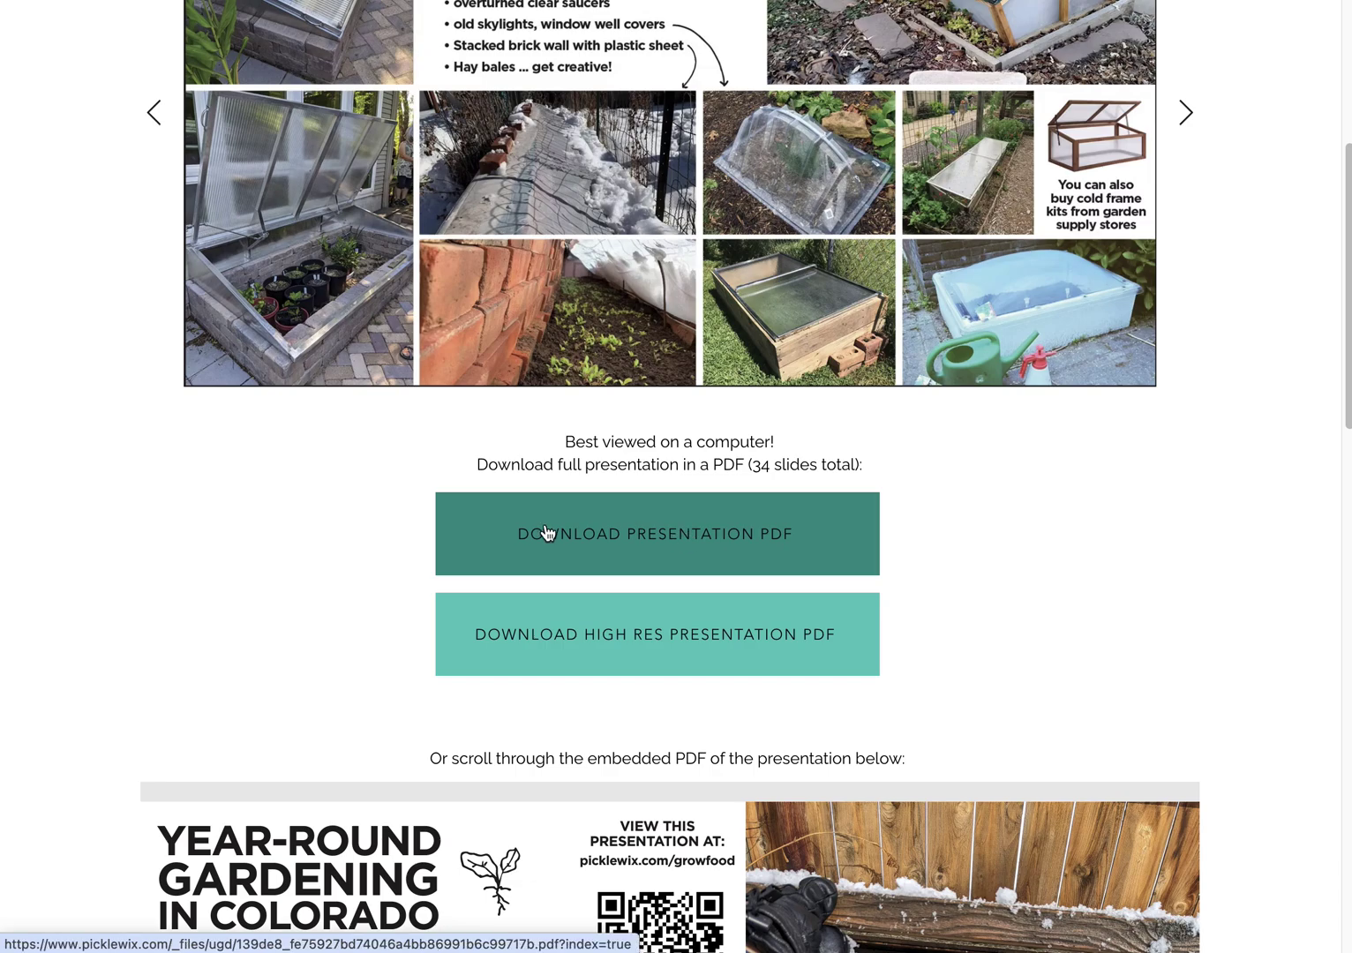
{"action": "left_click", "coordinate": [635, 538]}
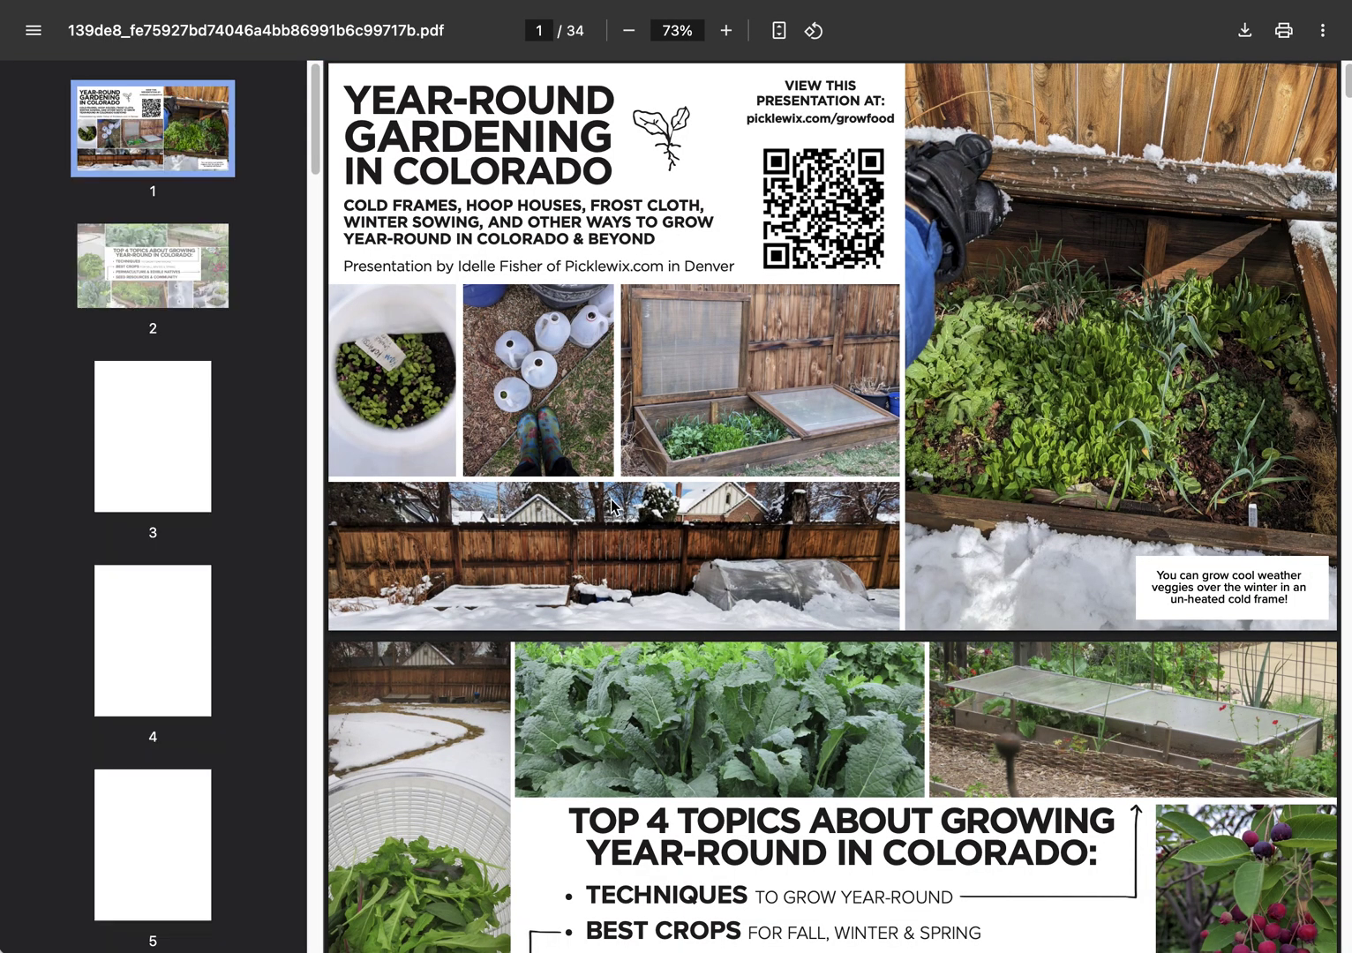
{"action": "key", "text": "super+w"}
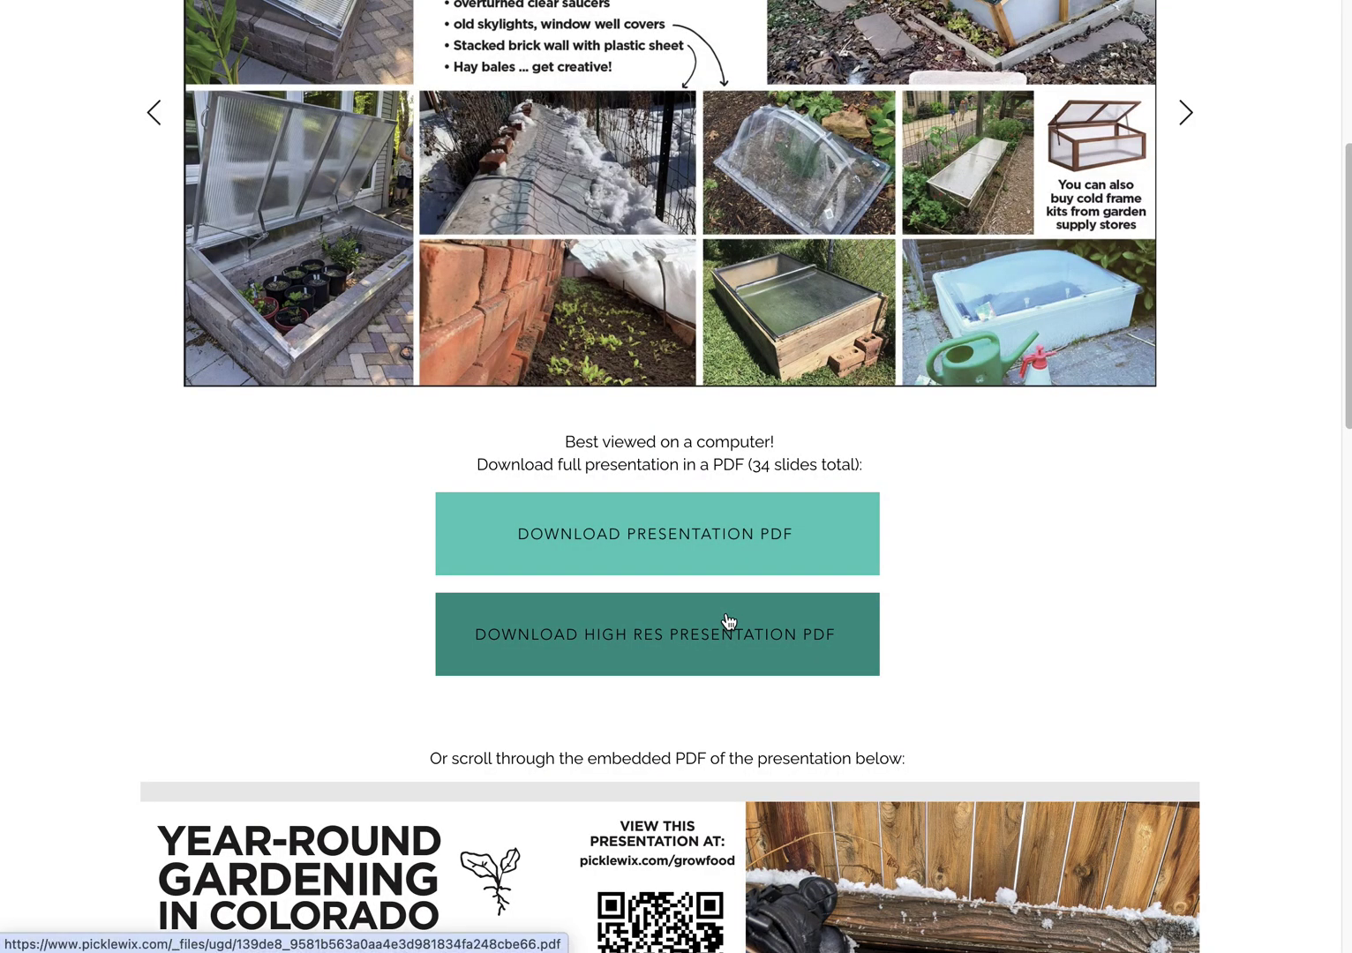
Open the presentation PDF download, then scroll down to the embedded PDF viewer
{"action": "left_click", "coordinate": [685, 549]}
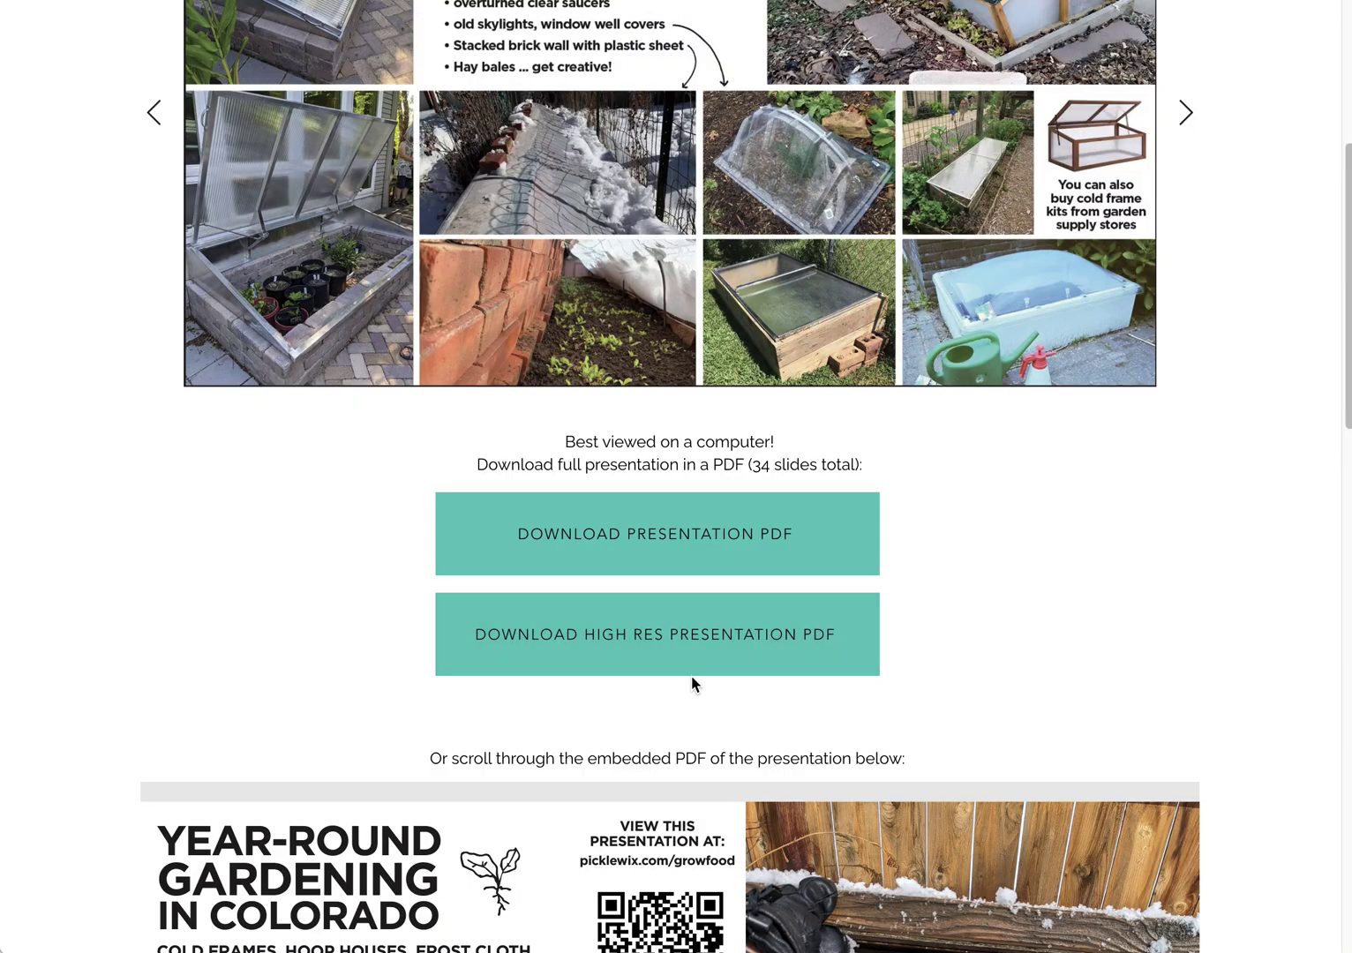
{"action": "scroll", "coordinate": [692, 677], "scroll_direction": "down", "scroll_amount": 2}
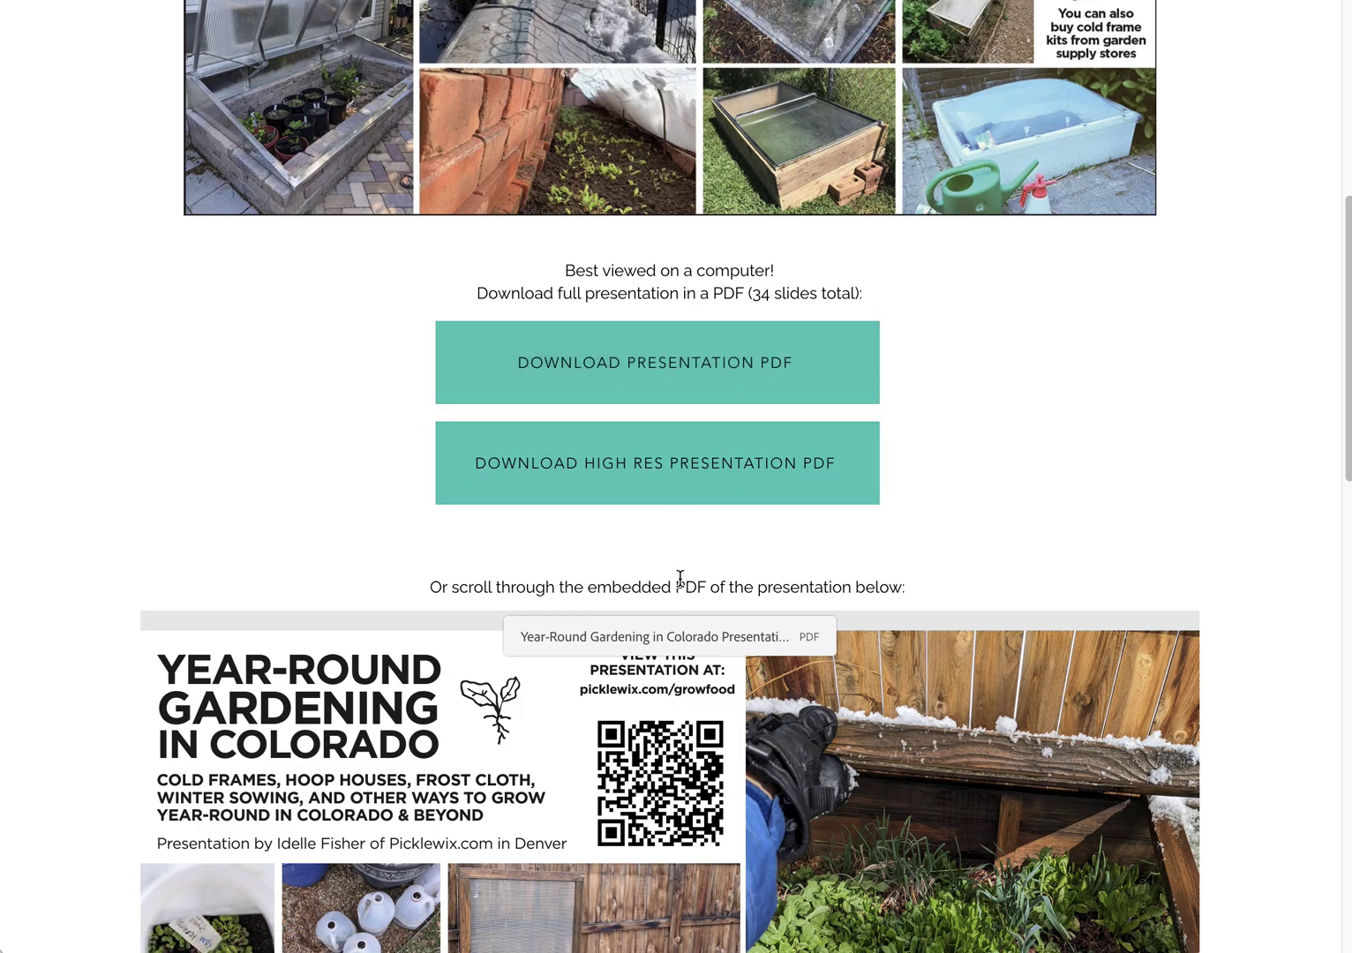
{"action": "scroll", "coordinate": [658, 671], "scroll_direction": "down", "scroll_amount": 2}
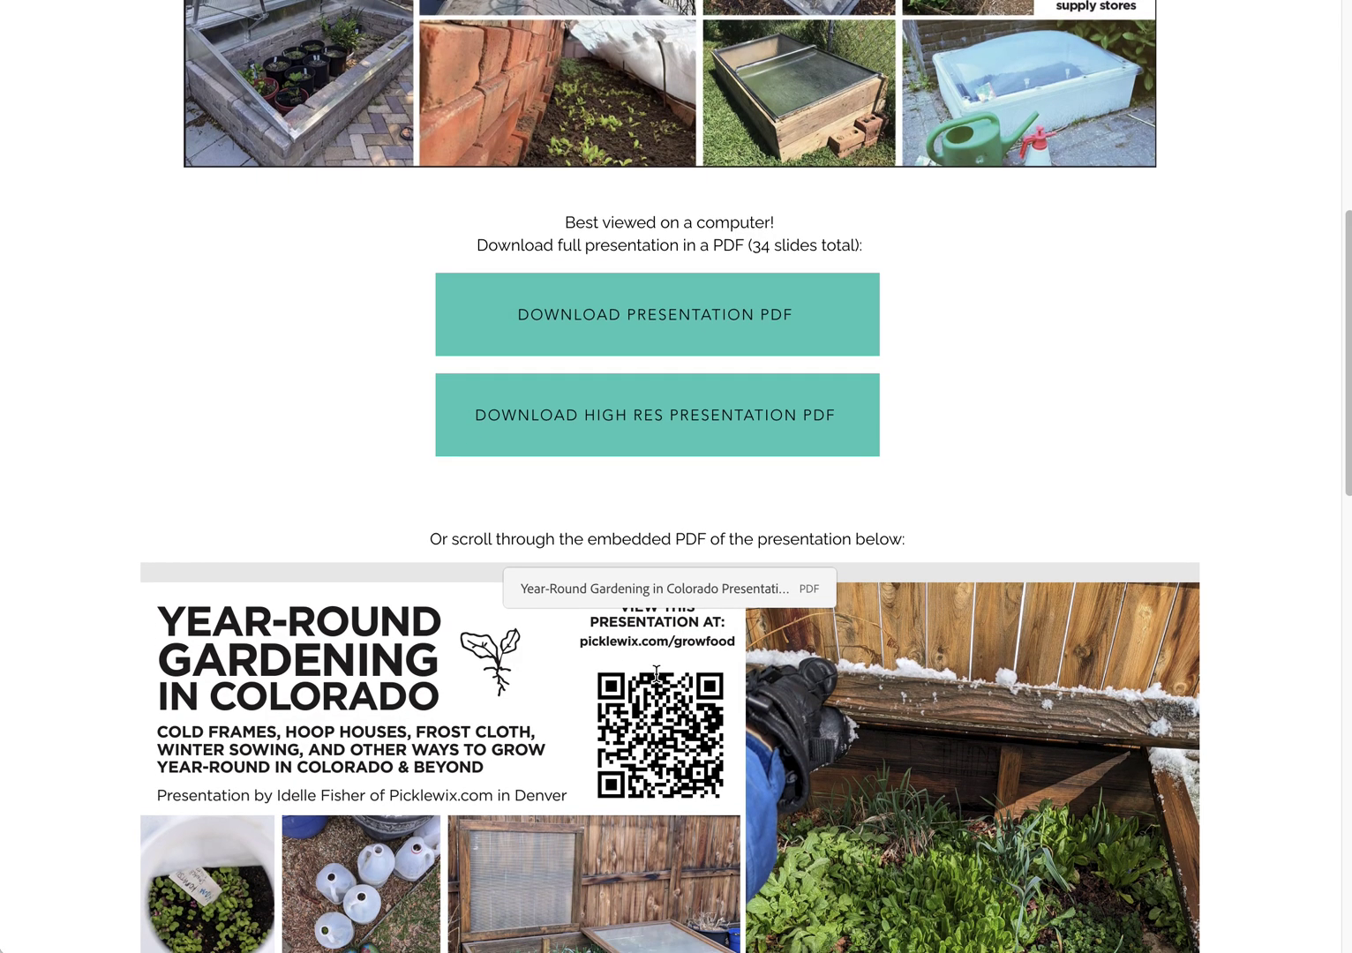
{"action": "scroll", "coordinate": [657, 668], "scroll_direction": "down", "scroll_amount": 4}
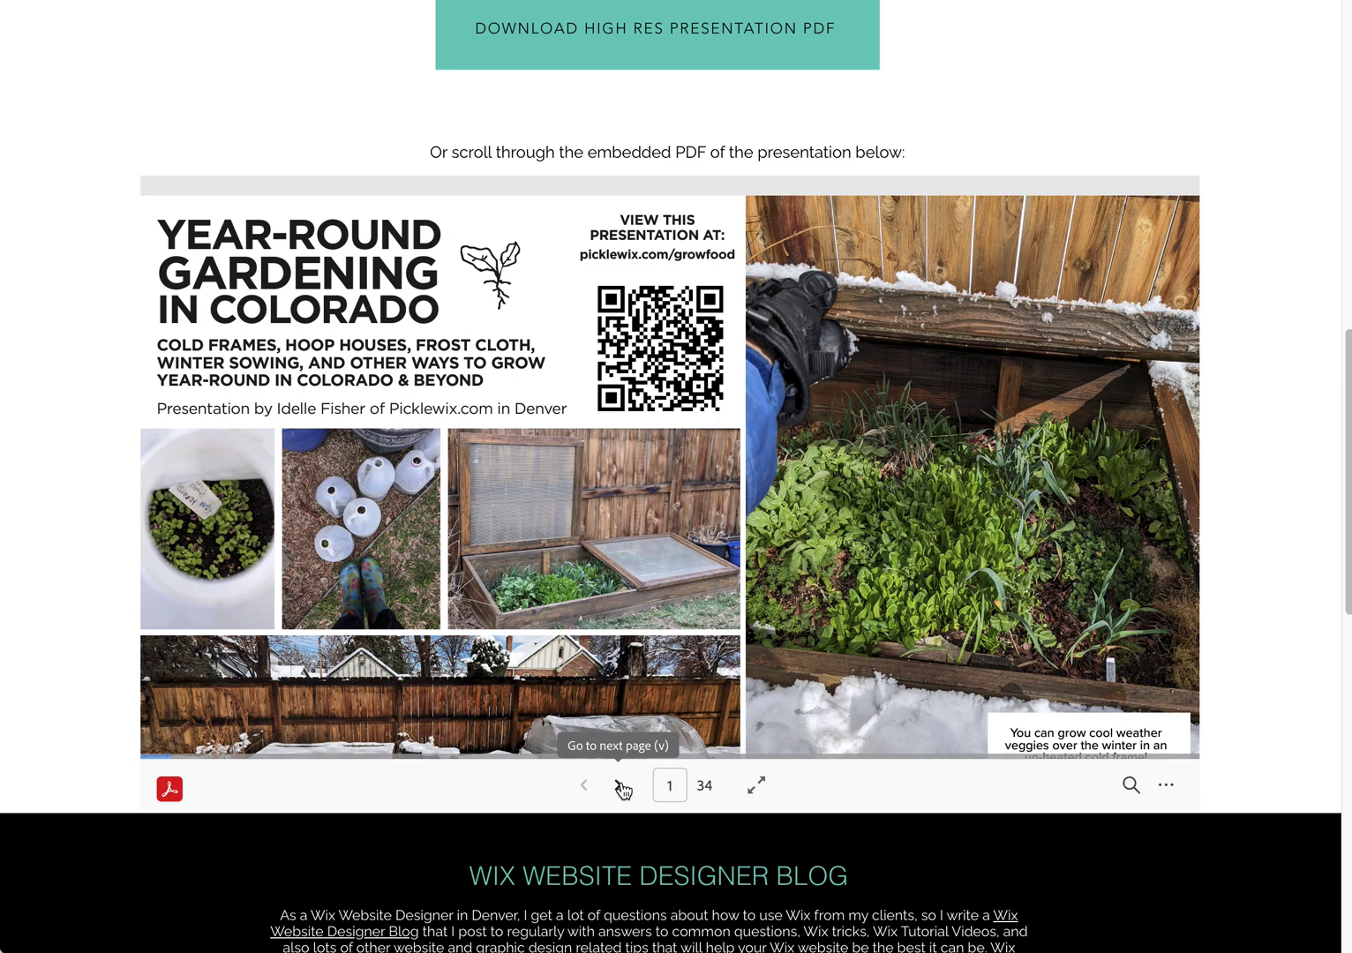
Page the embedded PDF forward four times to slide 5 of 34
{"action": "left_click", "coordinate": [620, 788]}
{"action": "left_click", "coordinate": [621, 788]}
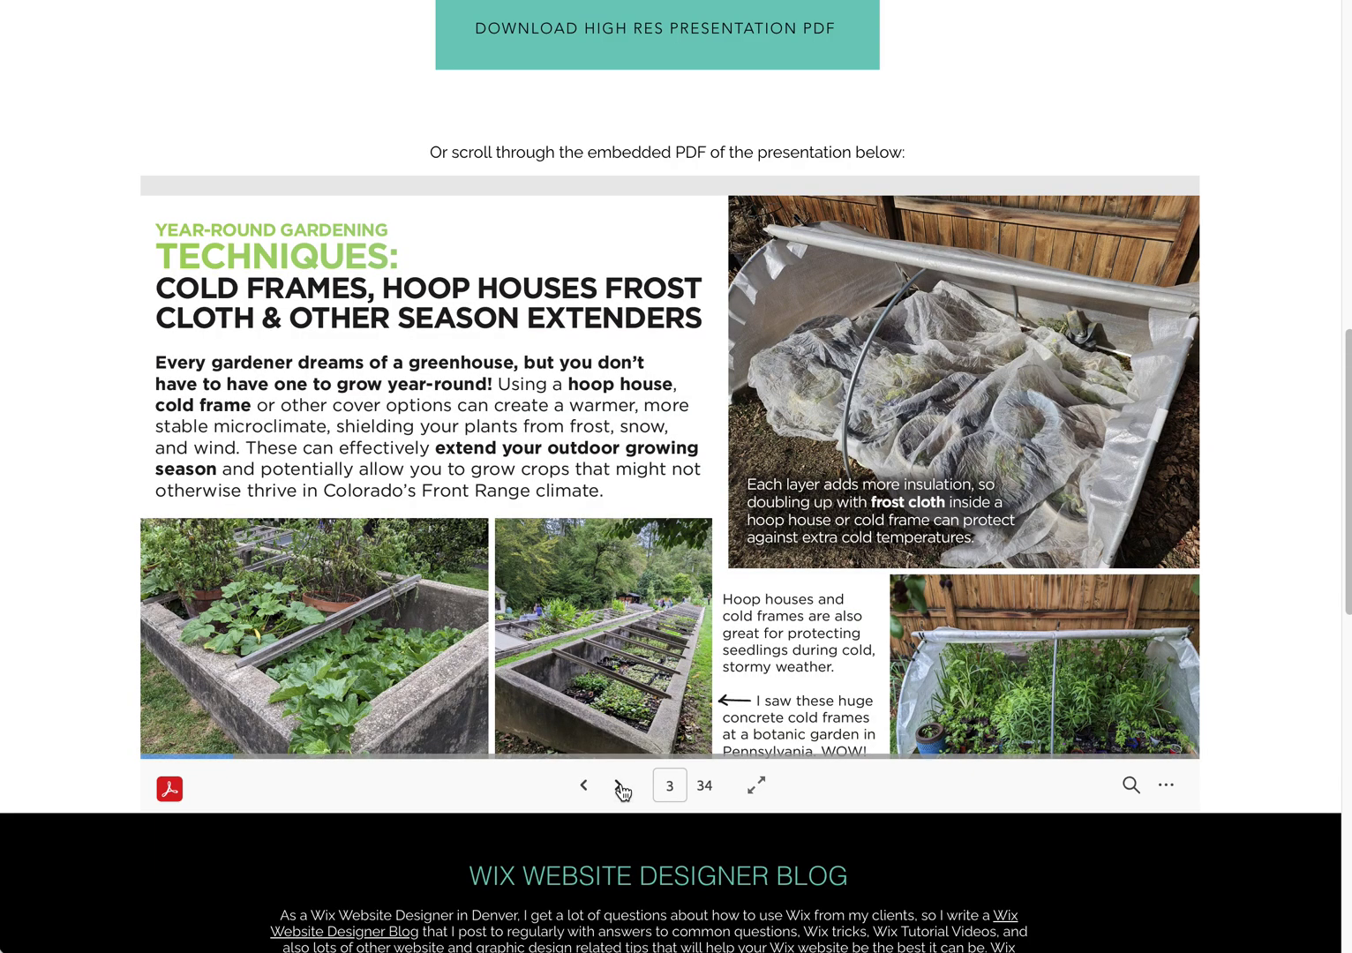
{"action": "left_click", "coordinate": [621, 788]}
{"action": "left_click", "coordinate": [621, 788]}
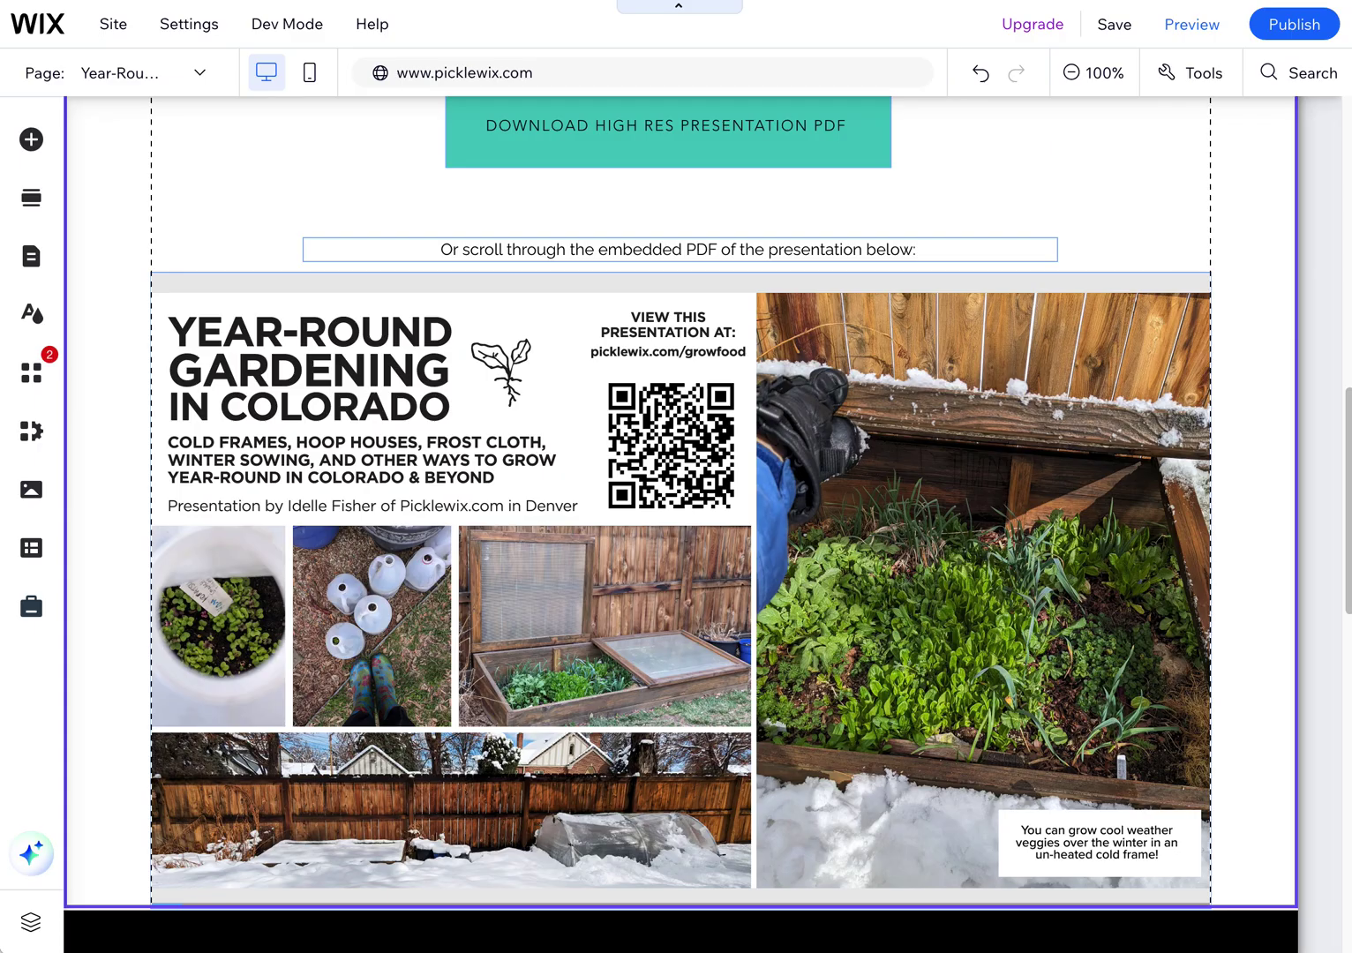
Select the presentation Pro Gallery and switch its layout to Slide show
{"action": "left_click", "coordinate": [824, 589]}
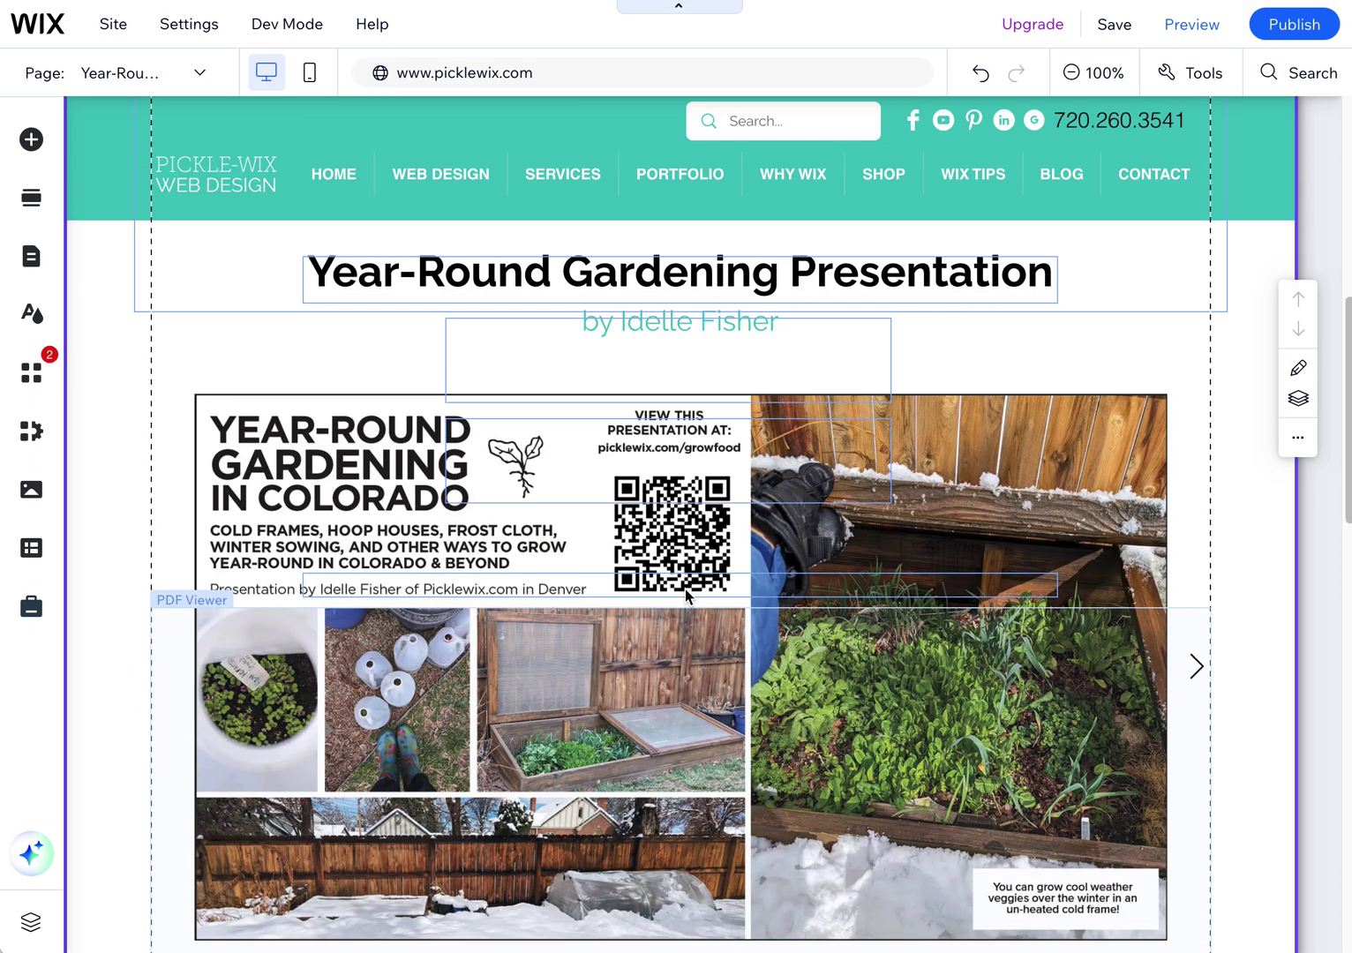
{"action": "scroll", "coordinate": [685, 590], "scroll_direction": "down", "scroll_amount": 7}
{"action": "scroll", "coordinate": [687, 593], "scroll_direction": "up", "scroll_amount": 2}
{"action": "scroll", "coordinate": [687, 592], "scroll_direction": "up", "scroll_amount": 4}
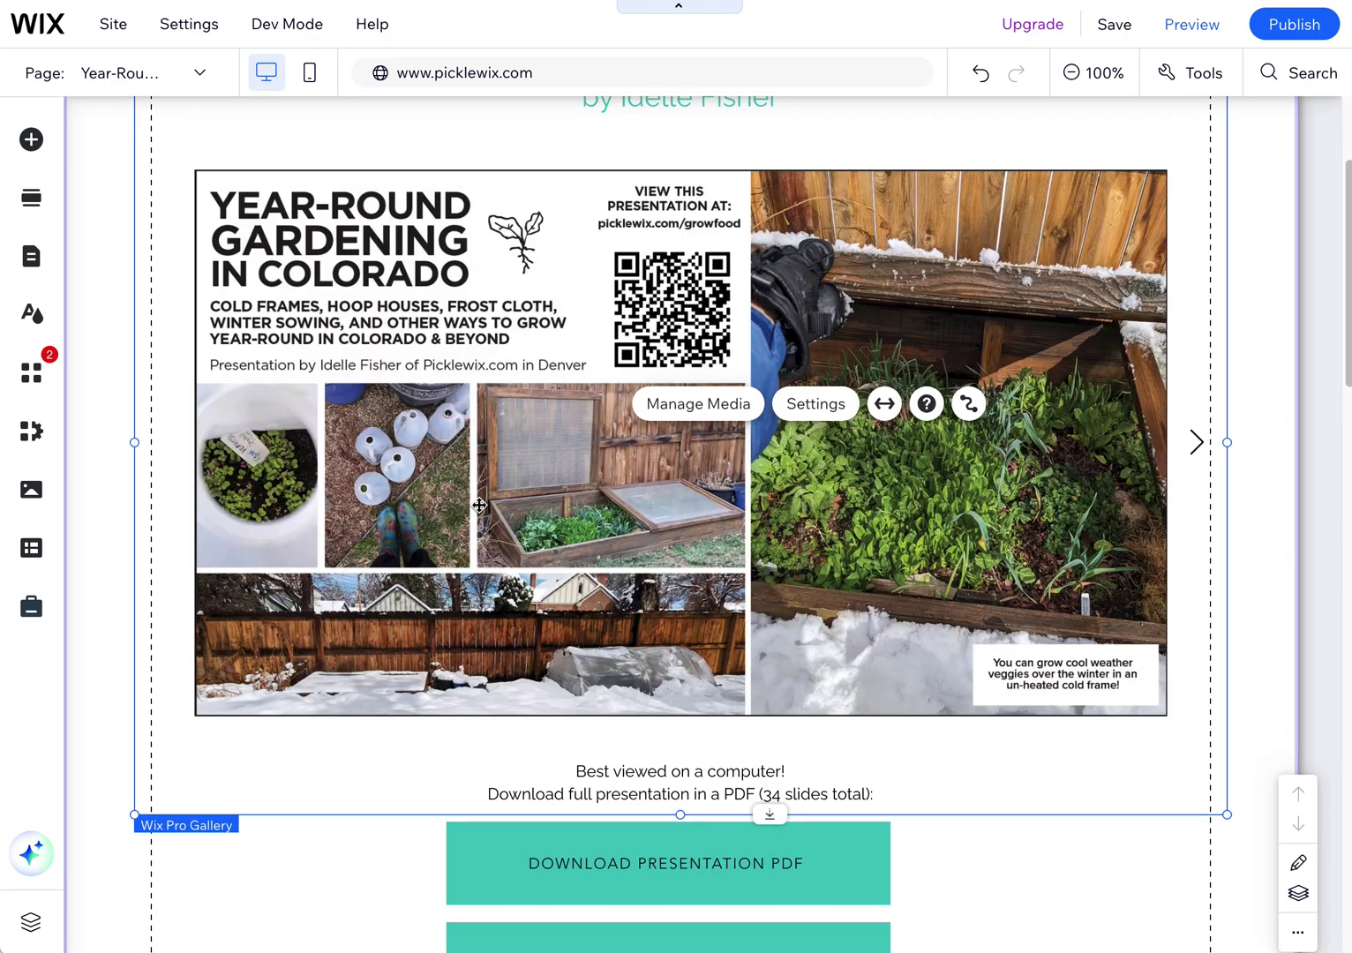
{"action": "scroll", "coordinate": [486, 517], "scroll_direction": "up", "scroll_amount": 1}
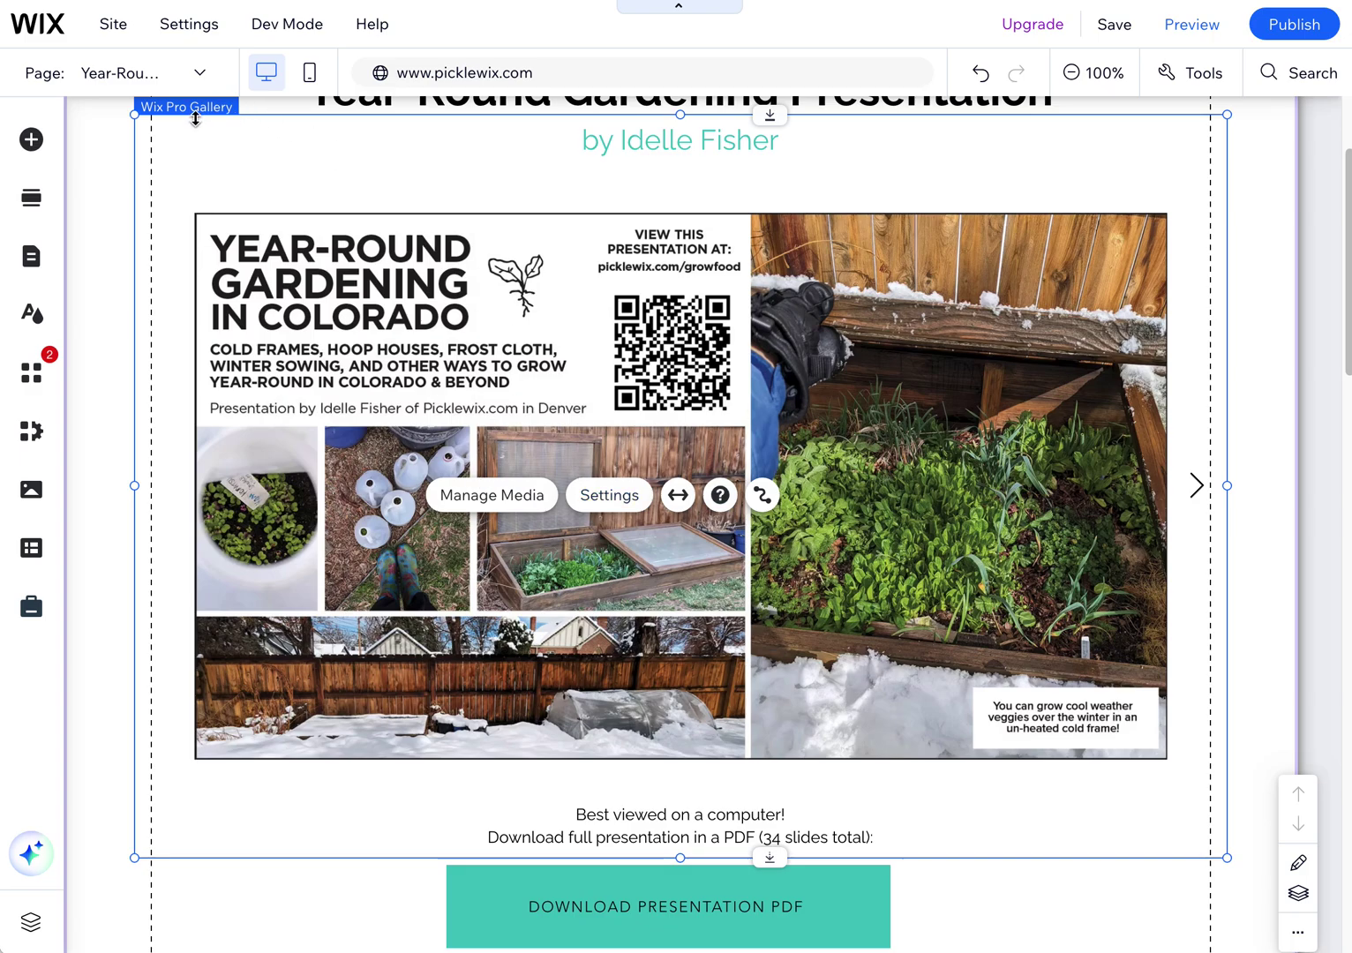
{"action": "left_click", "coordinate": [603, 498]}
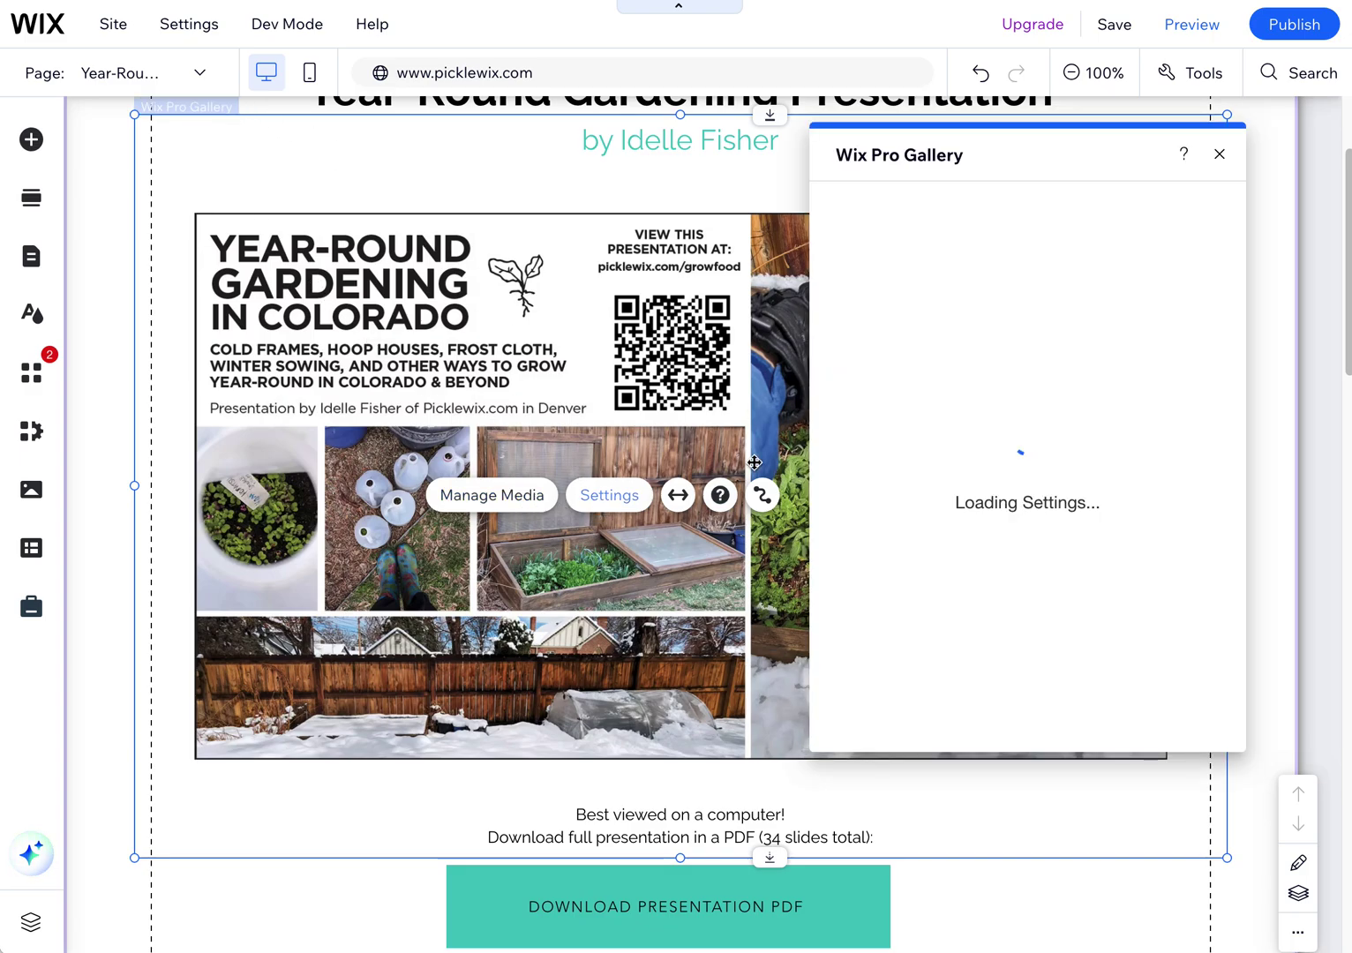
{"action": "left_click", "coordinate": [866, 255]}
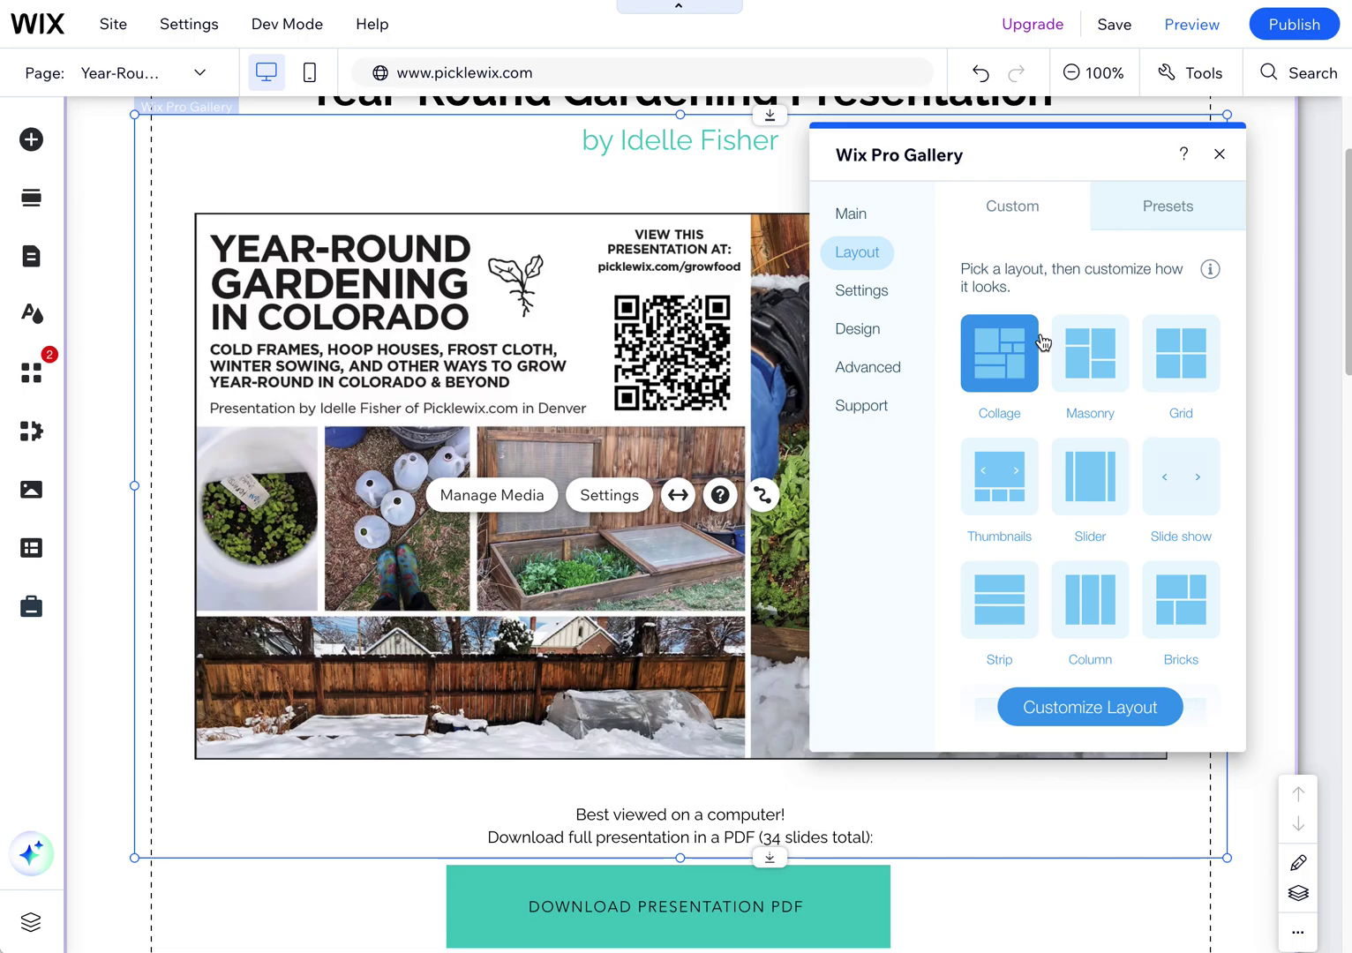
{"action": "left_click", "coordinate": [1187, 486]}
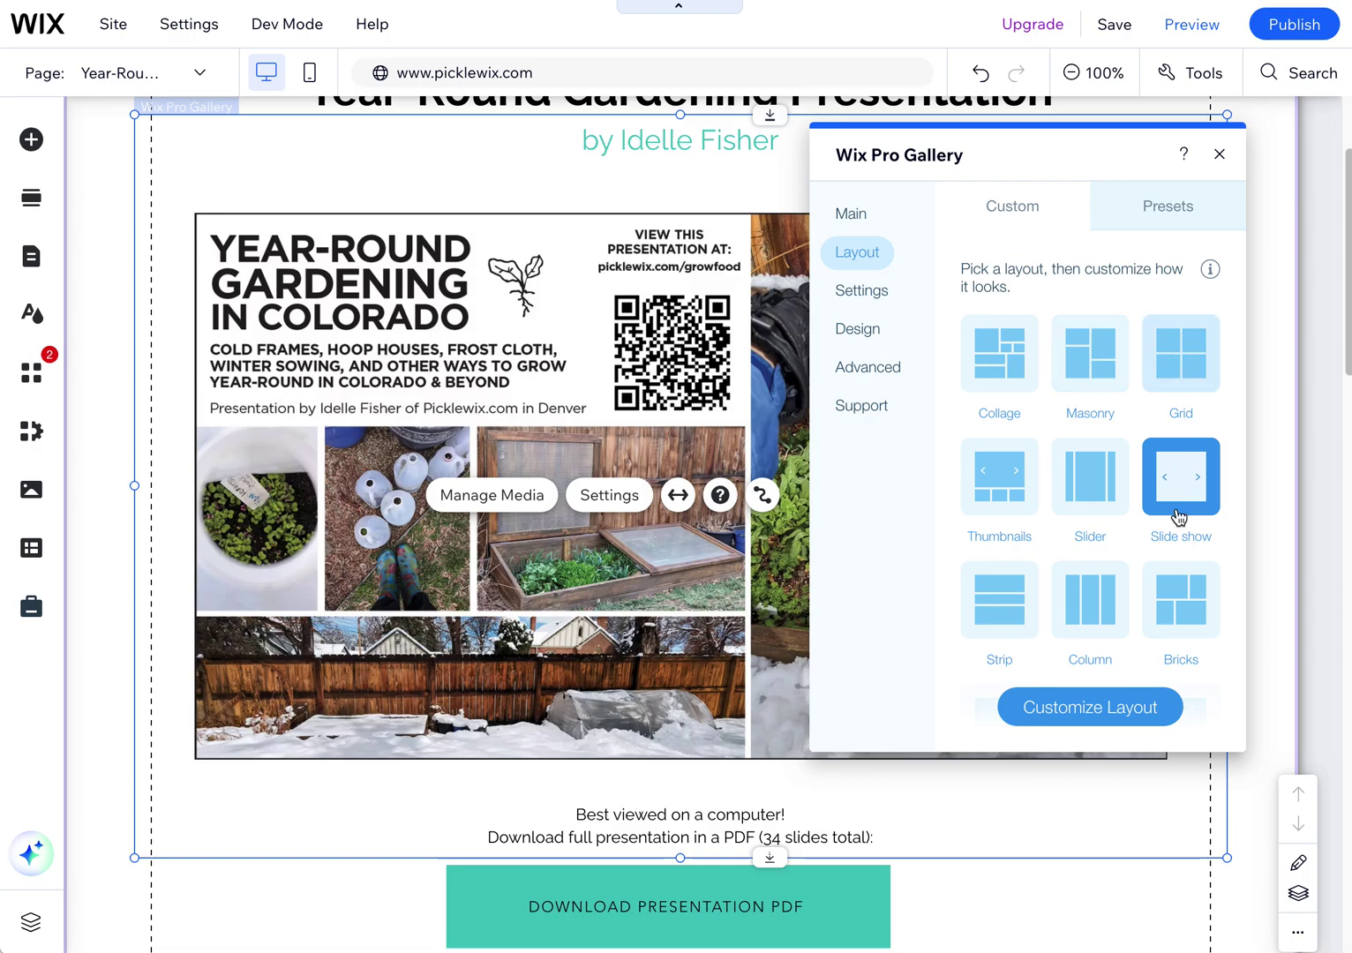
Review the Slide show layout's customize options, then bring up the gallery's click-behaviour settings
{"action": "left_click", "coordinate": [1111, 709]}
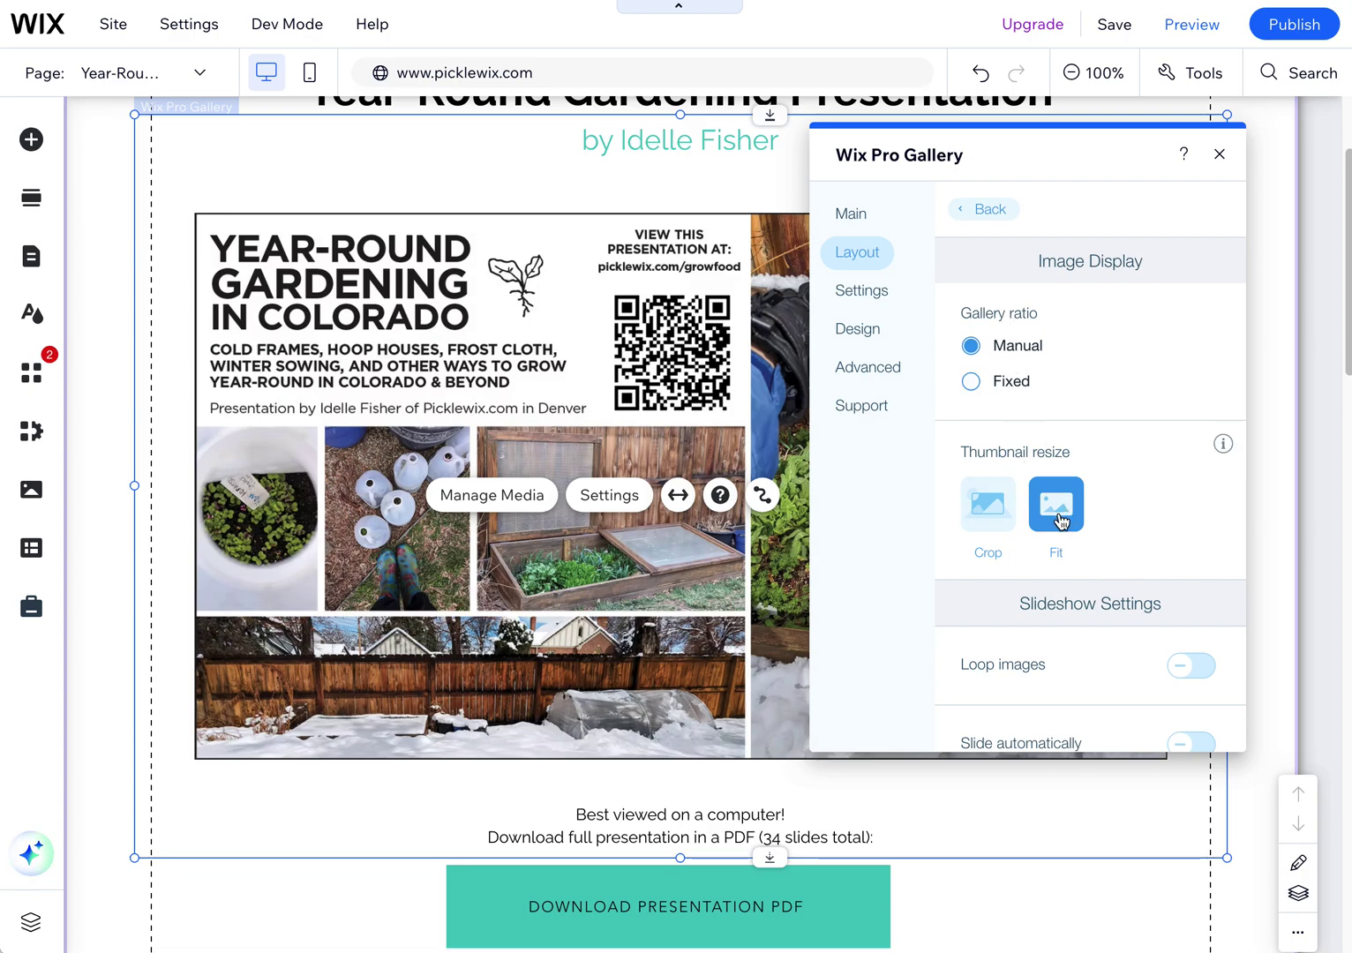
{"action": "scroll", "coordinate": [1055, 537], "scroll_direction": "down", "scroll_amount": 1}
{"action": "scroll", "coordinate": [1055, 536], "scroll_direction": "down", "scroll_amount": 2}
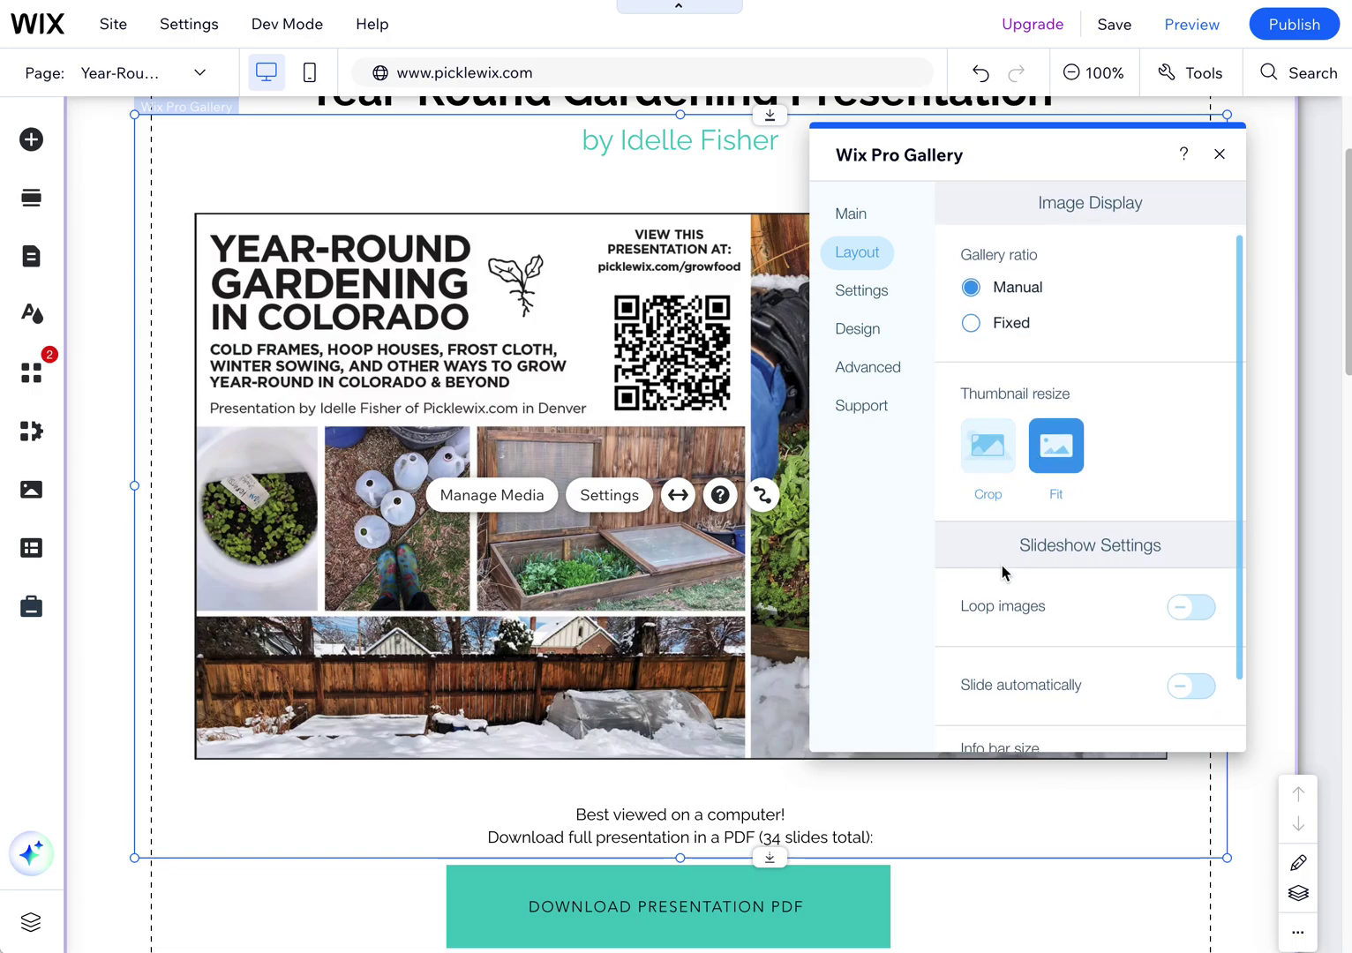
{"action": "scroll", "coordinate": [1024, 590], "scroll_direction": "down", "scroll_amount": 3}
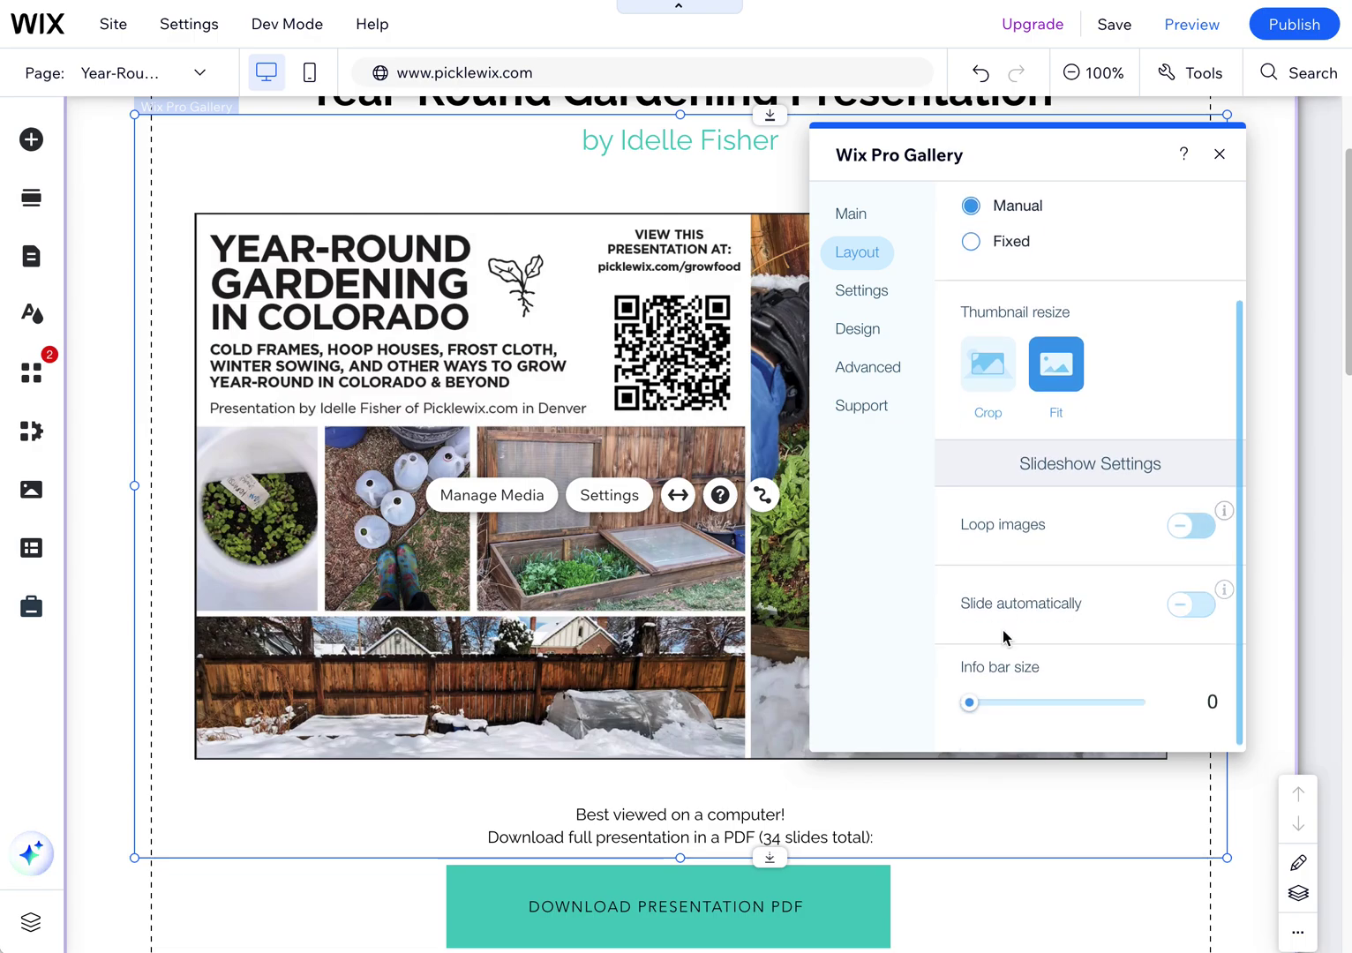
{"action": "scroll", "coordinate": [1071, 644], "scroll_direction": "up", "scroll_amount": 5}
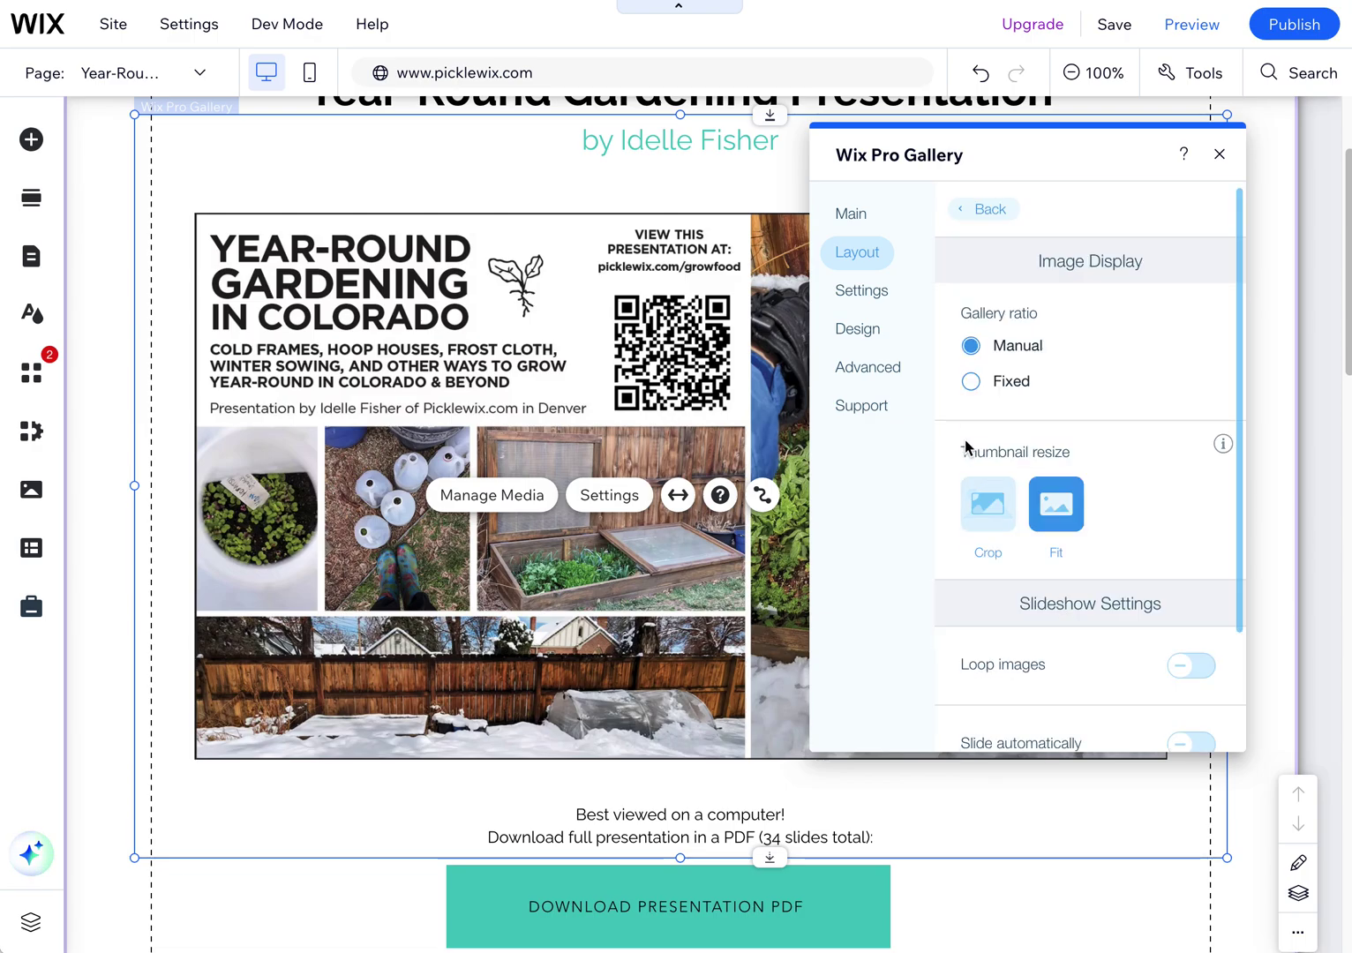
{"action": "left_click", "coordinate": [865, 292]}
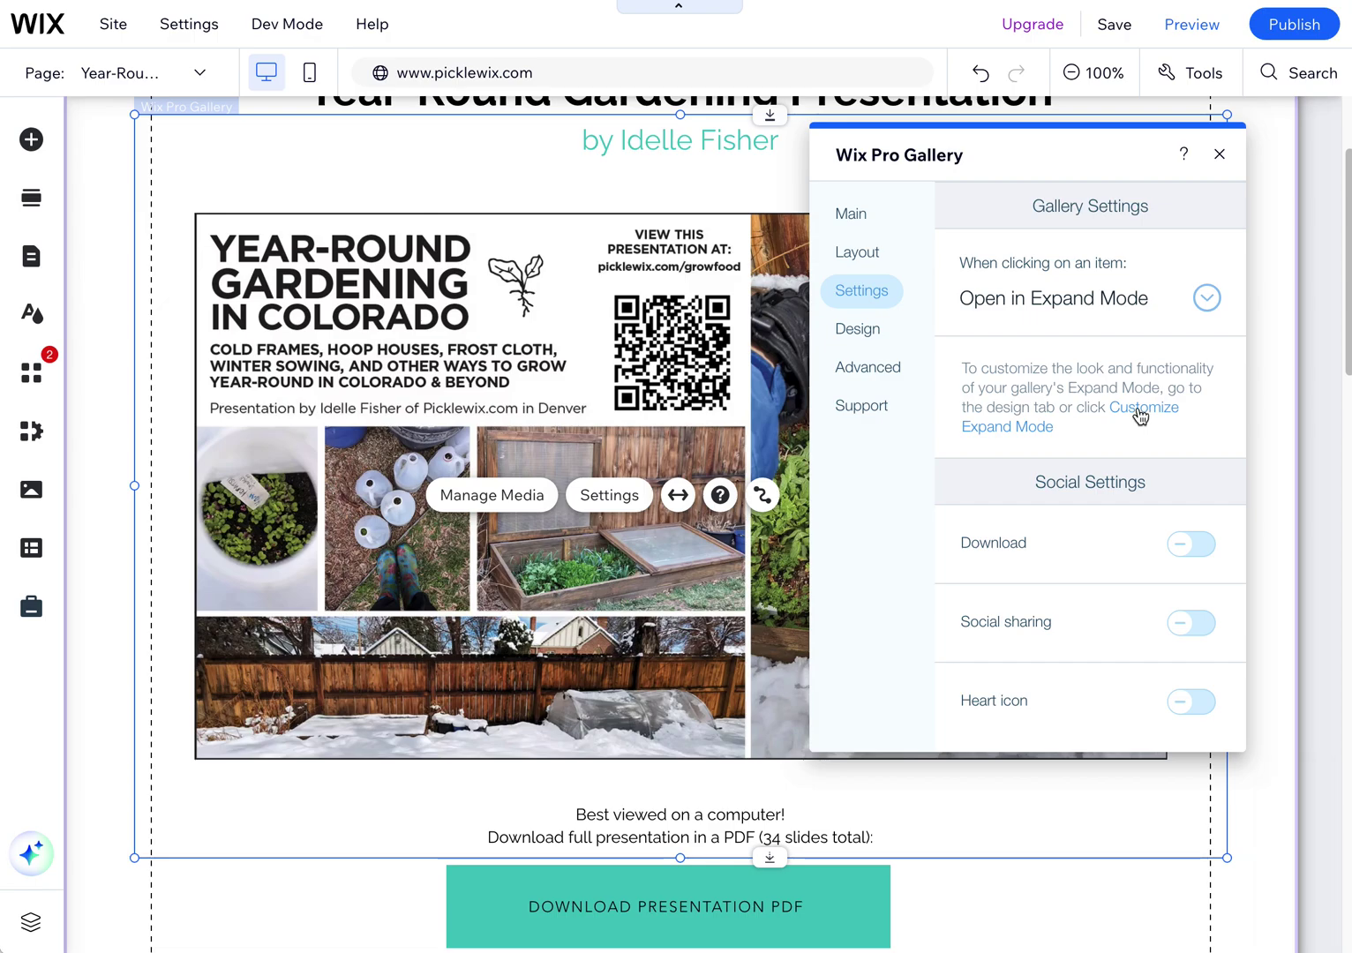
Open the Expand Mode customization and centre the caption text
{"action": "left_click", "coordinate": [1138, 407]}
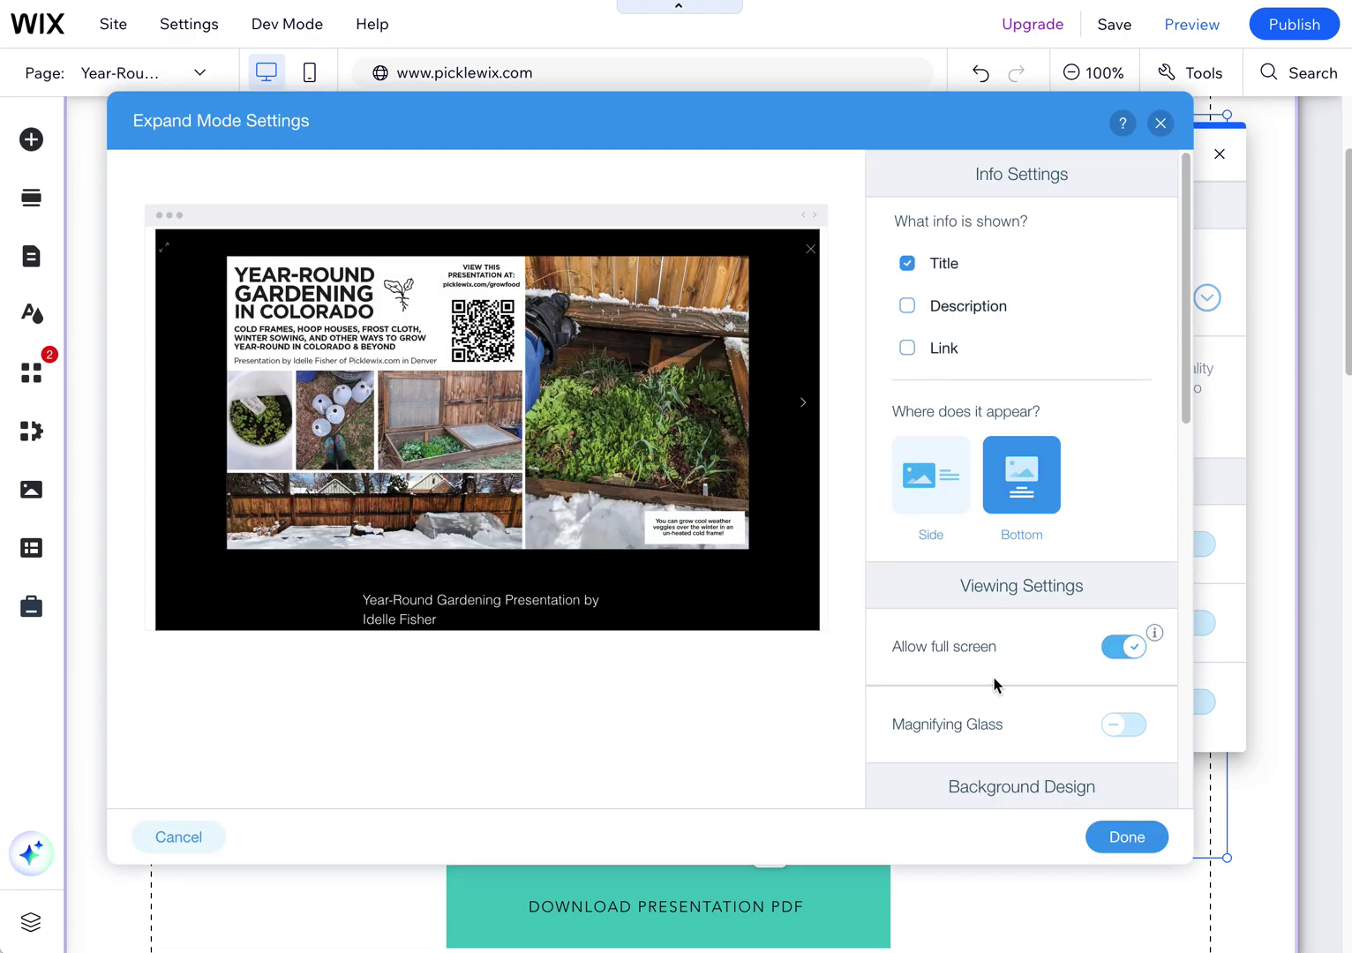
{"action": "scroll", "coordinate": [995, 680], "scroll_direction": "down", "scroll_amount": 7}
{"action": "scroll", "coordinate": [995, 679], "scroll_direction": "down", "scroll_amount": 3}
{"action": "left_click", "coordinate": [971, 726]}
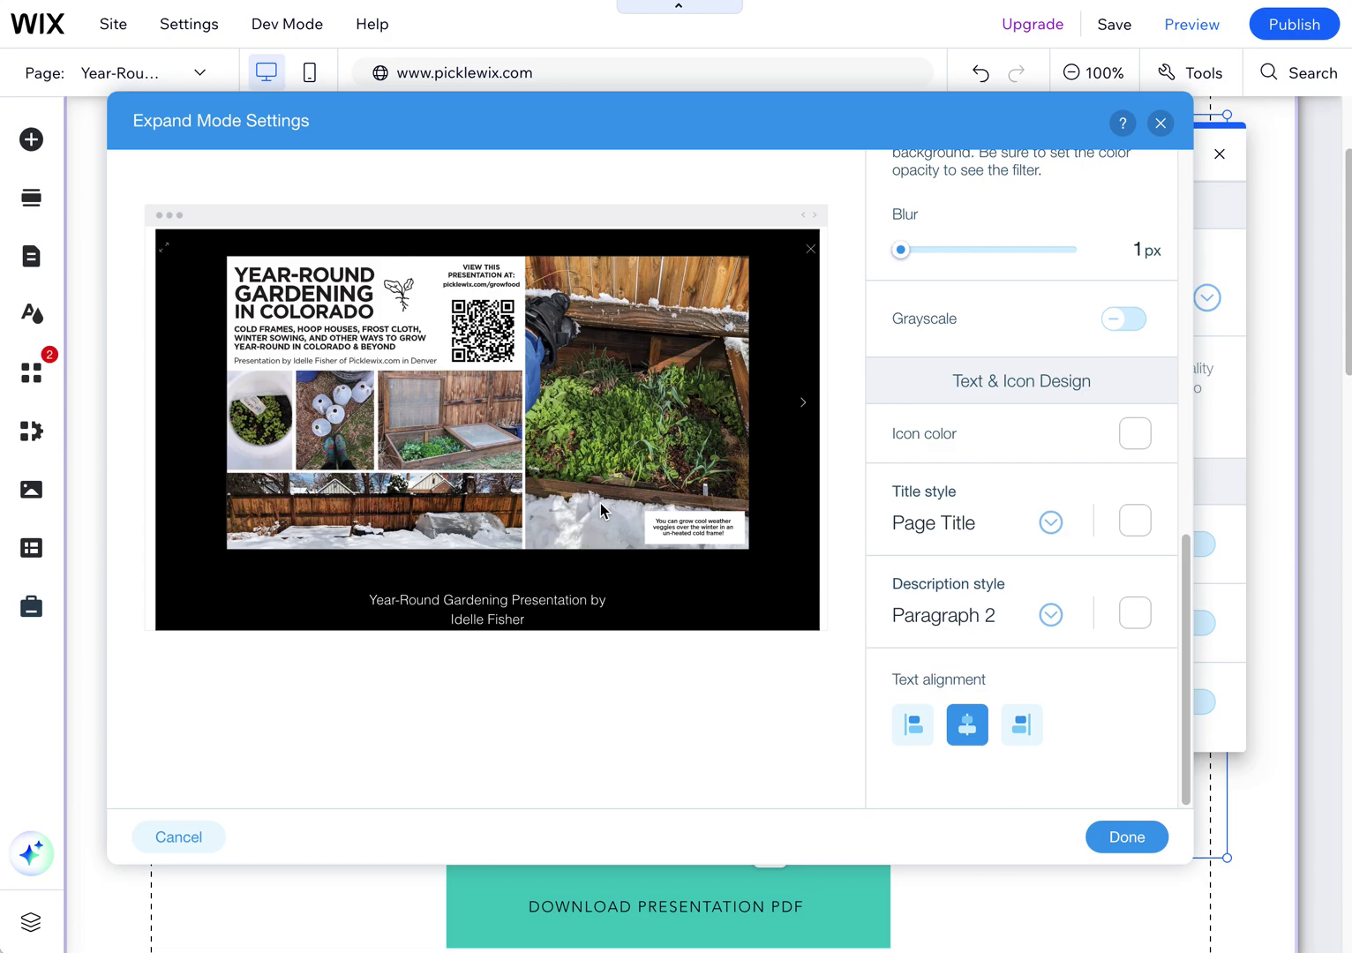
{"action": "scroll", "coordinate": [1104, 504], "scroll_direction": "up", "scroll_amount": 3}
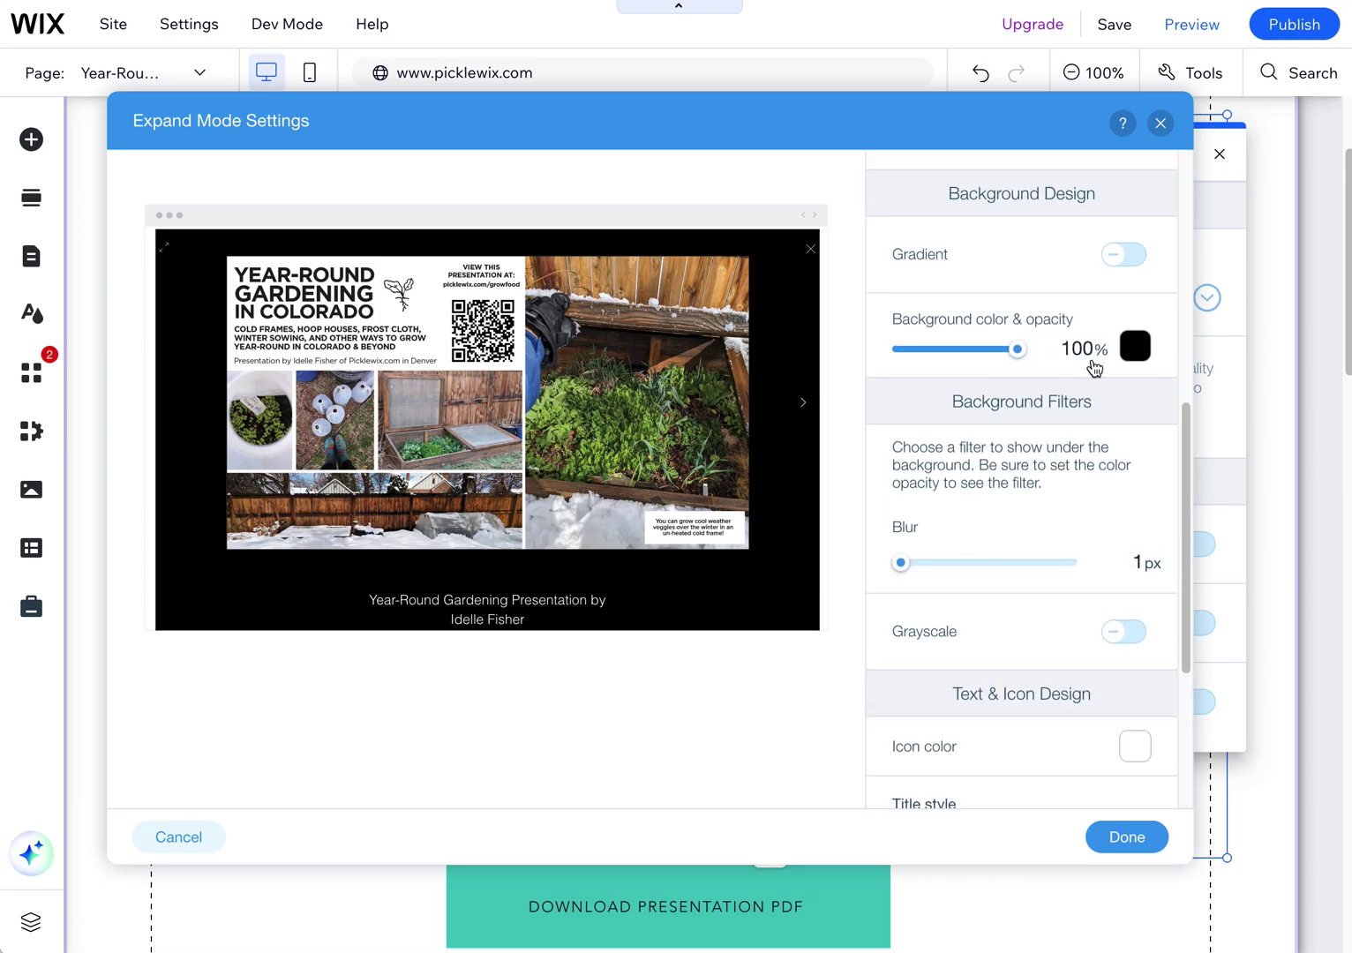
{"action": "scroll", "coordinate": [1039, 628], "scroll_direction": "down", "scroll_amount": 3}
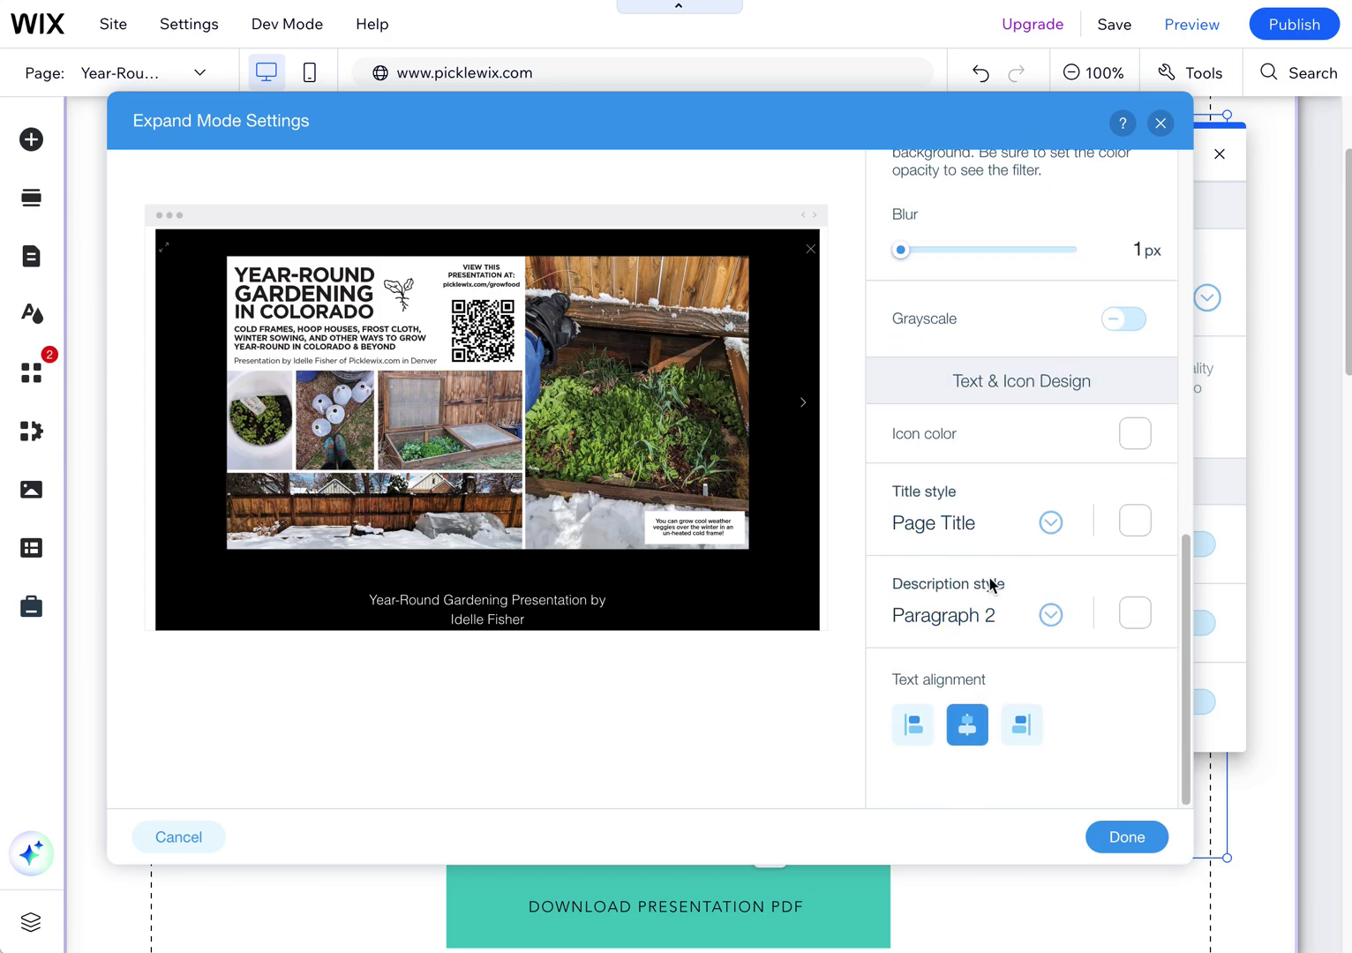
Set both the title and description font sizes to 18px
{"action": "left_click", "coordinate": [1050, 525]}
{"action": "left_click", "coordinate": [1237, 845]}
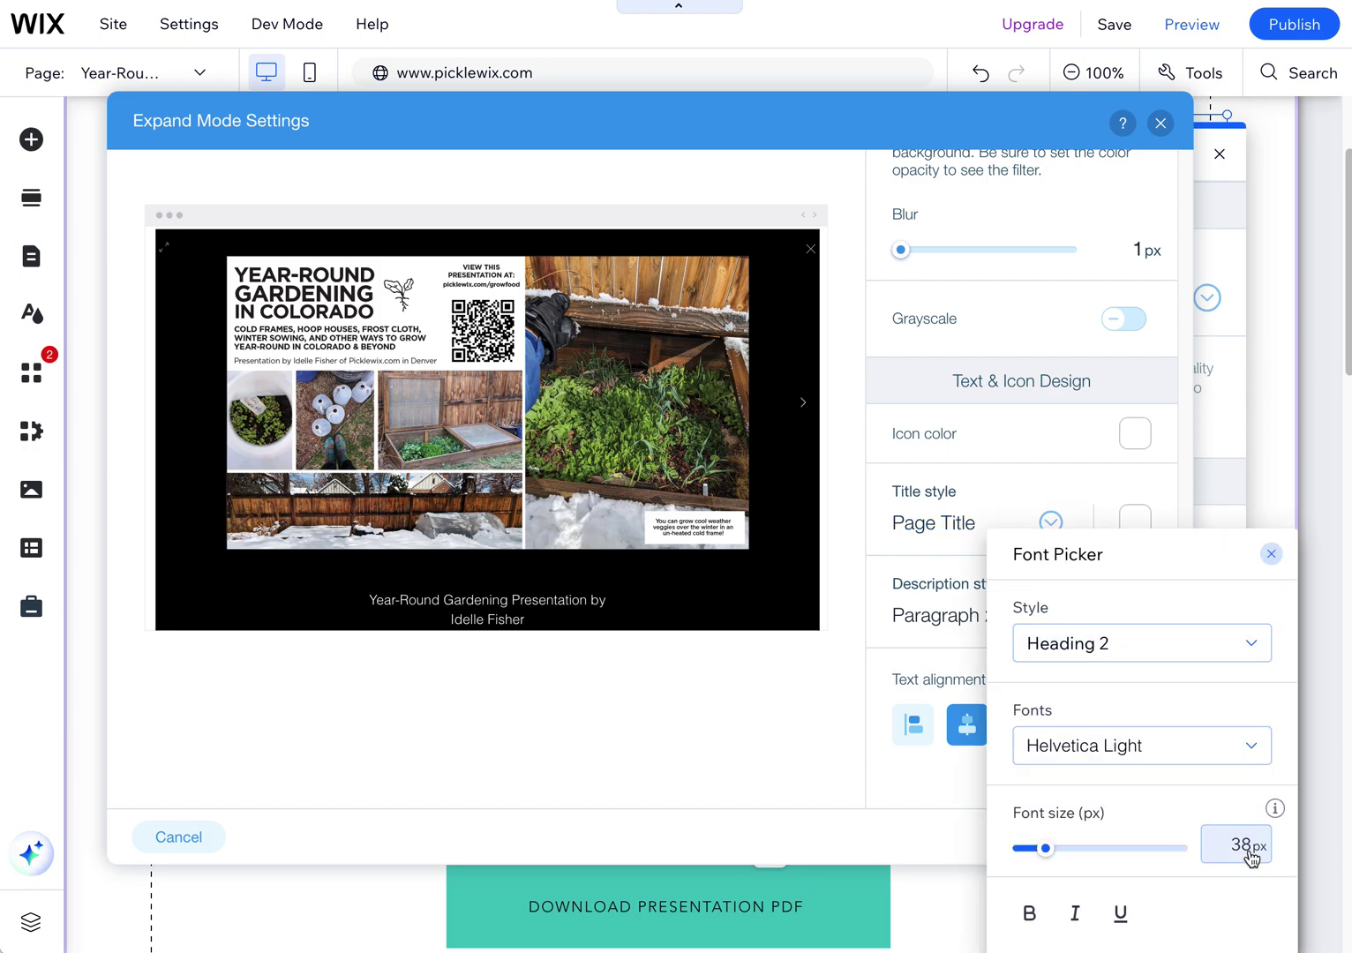
{"action": "type", "text": "18"}
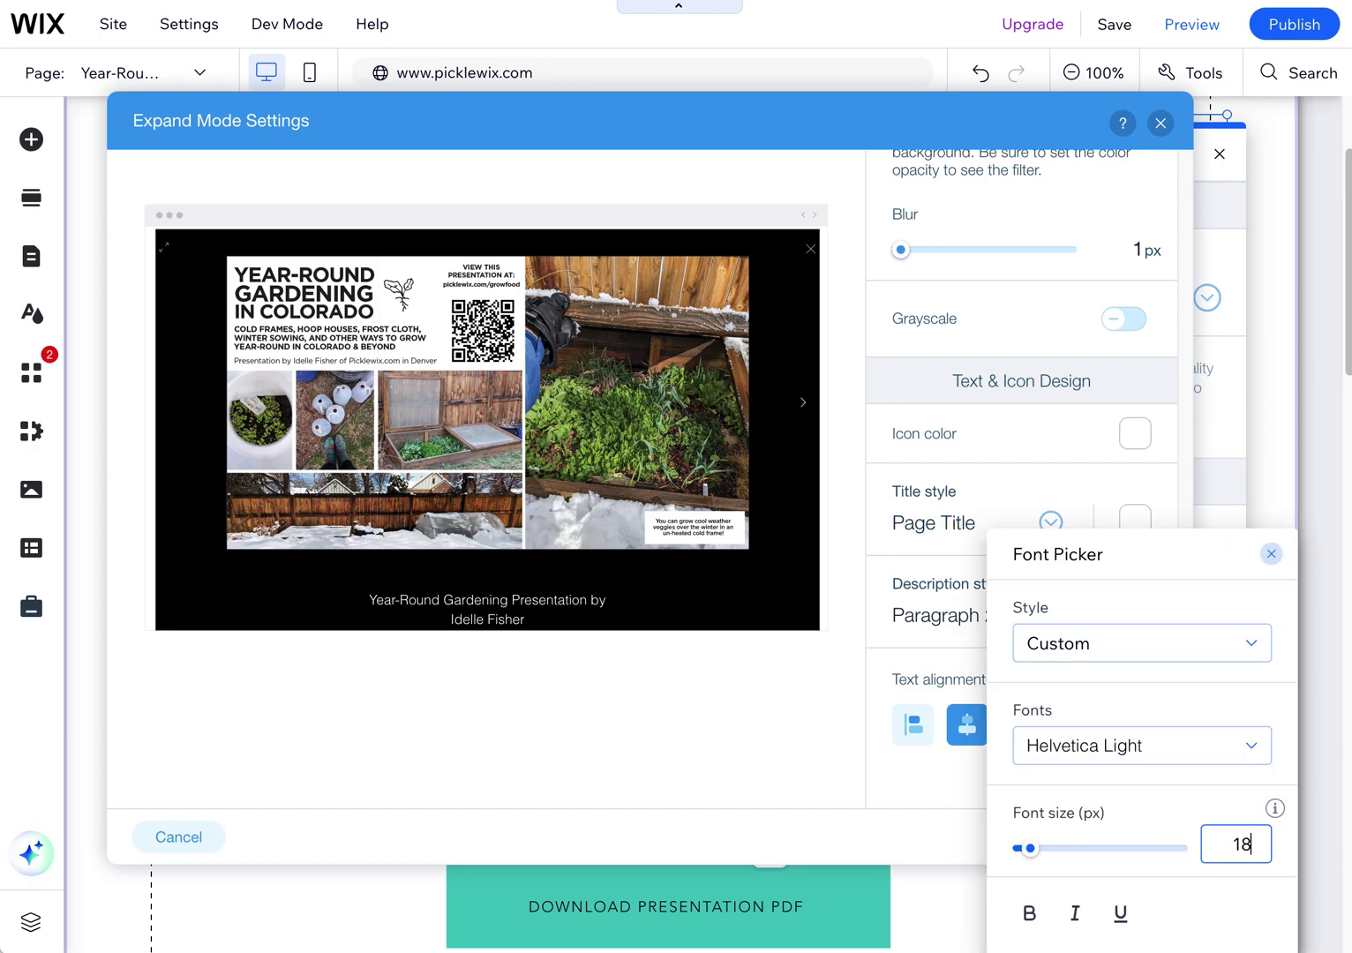
{"action": "left_click", "coordinate": [954, 620]}
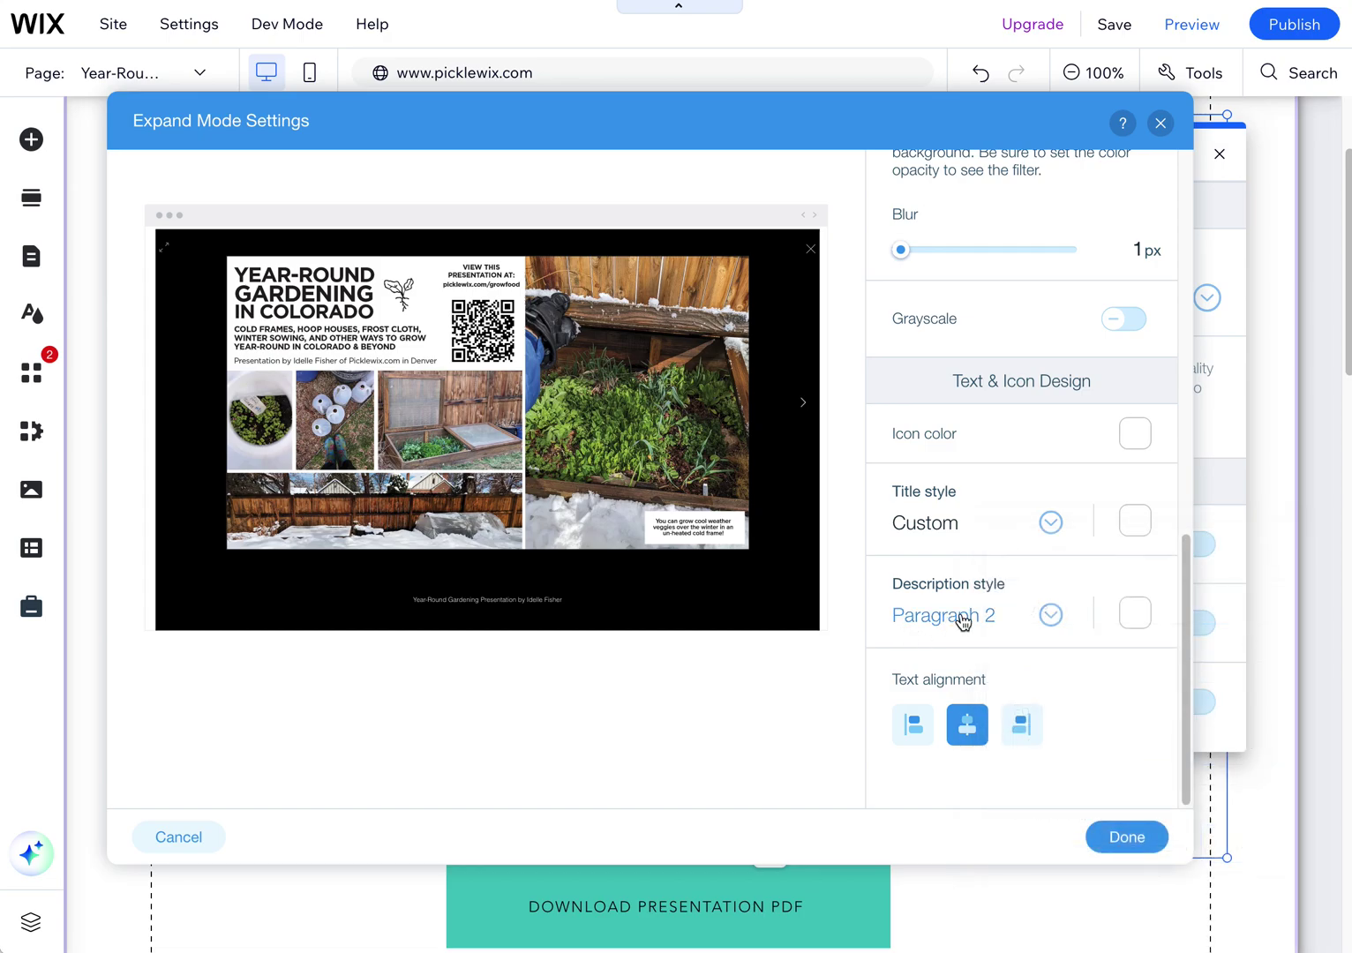
{"action": "left_click", "coordinate": [1046, 616]}
{"action": "left_click", "coordinate": [1243, 844]}
{"action": "left_click", "coordinate": [1245, 848]}
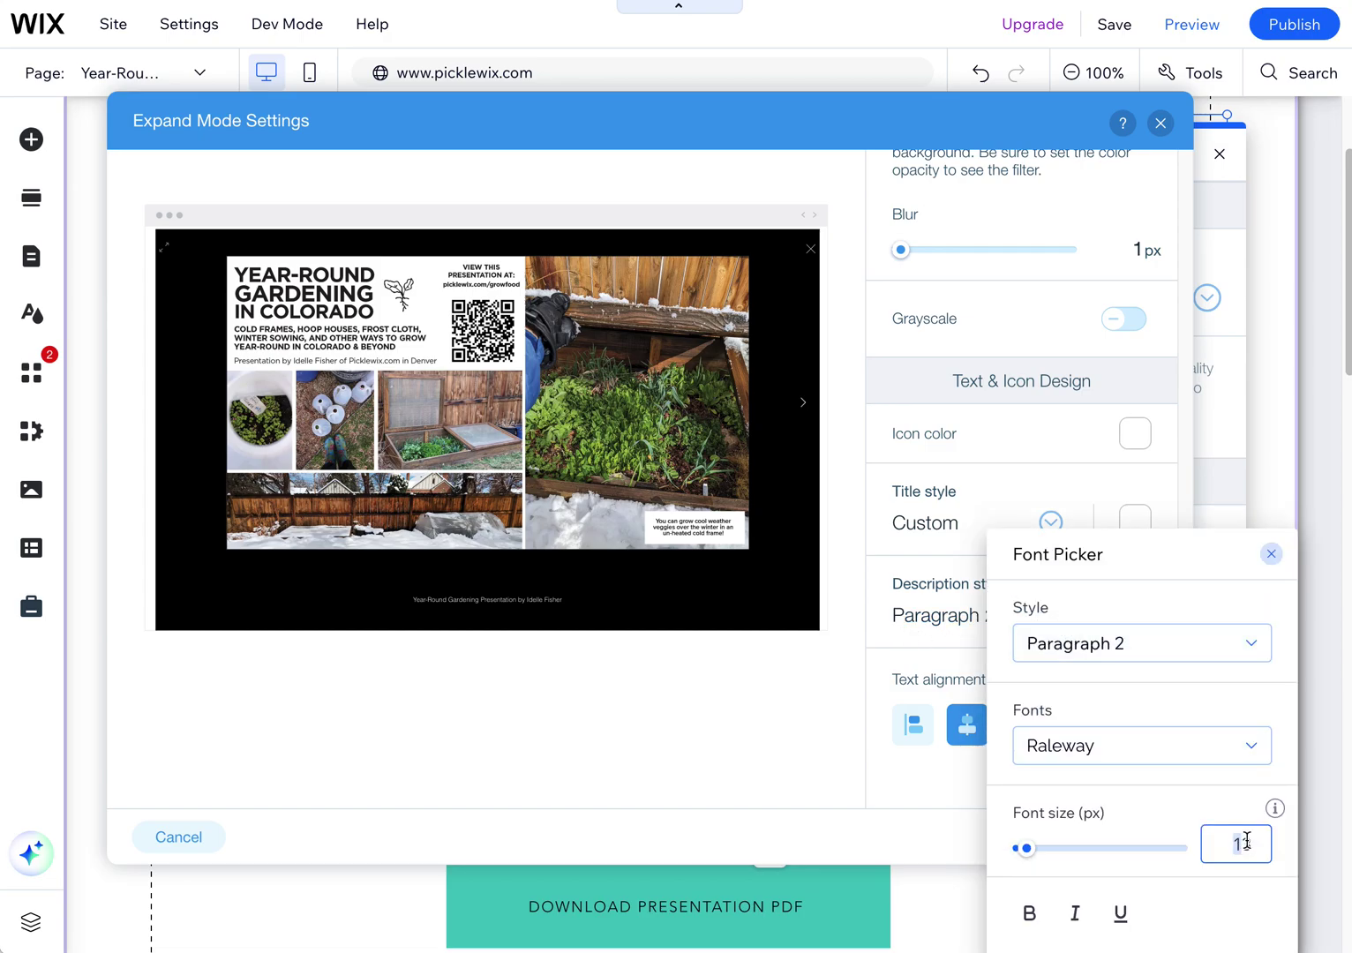
{"action": "type", "text": "18"}
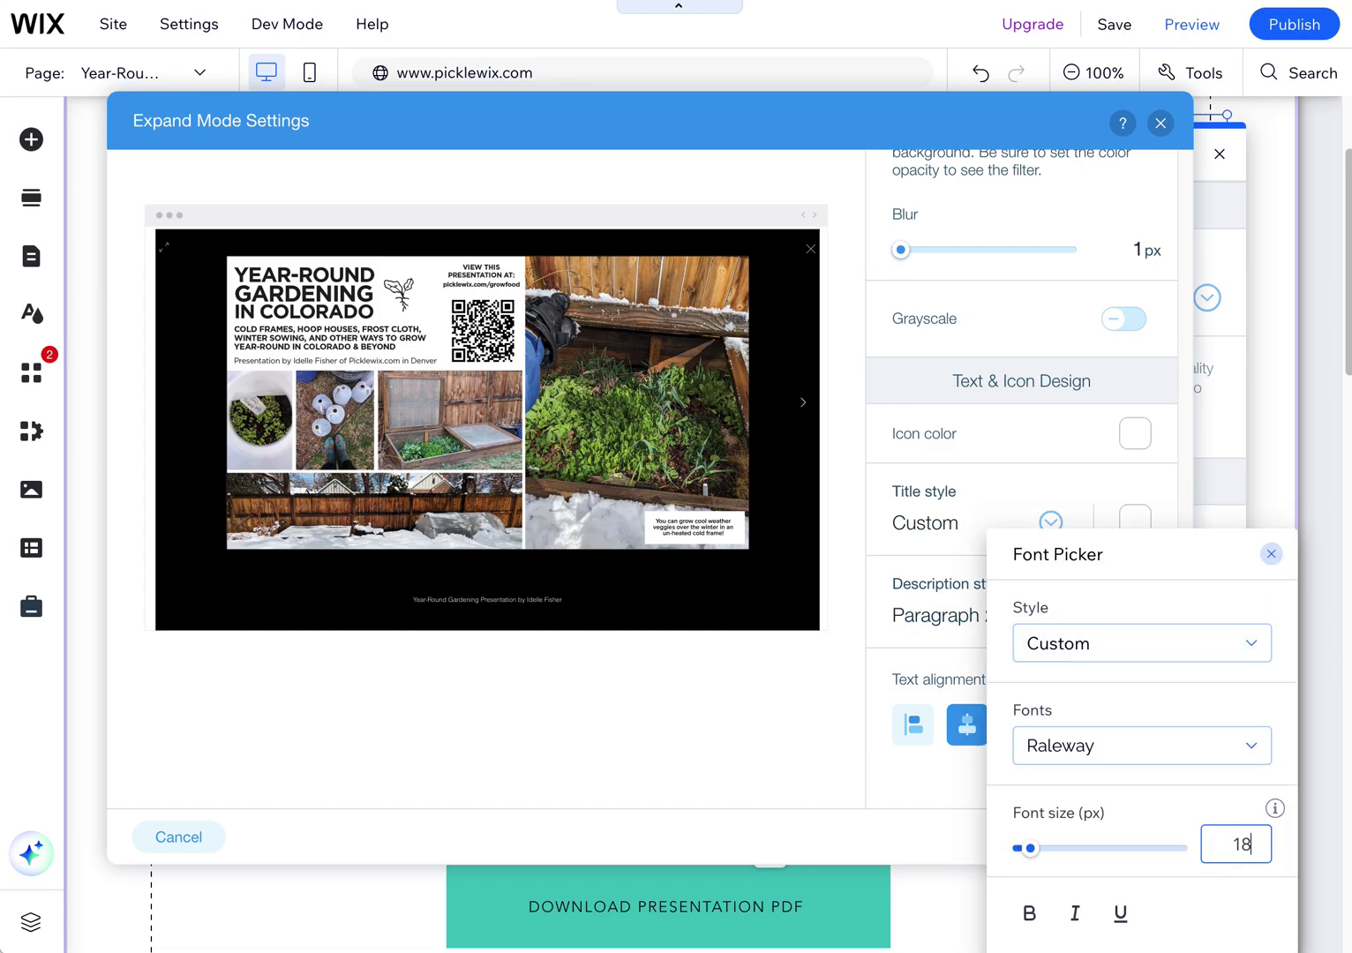
{"action": "key", "text": "Return"}
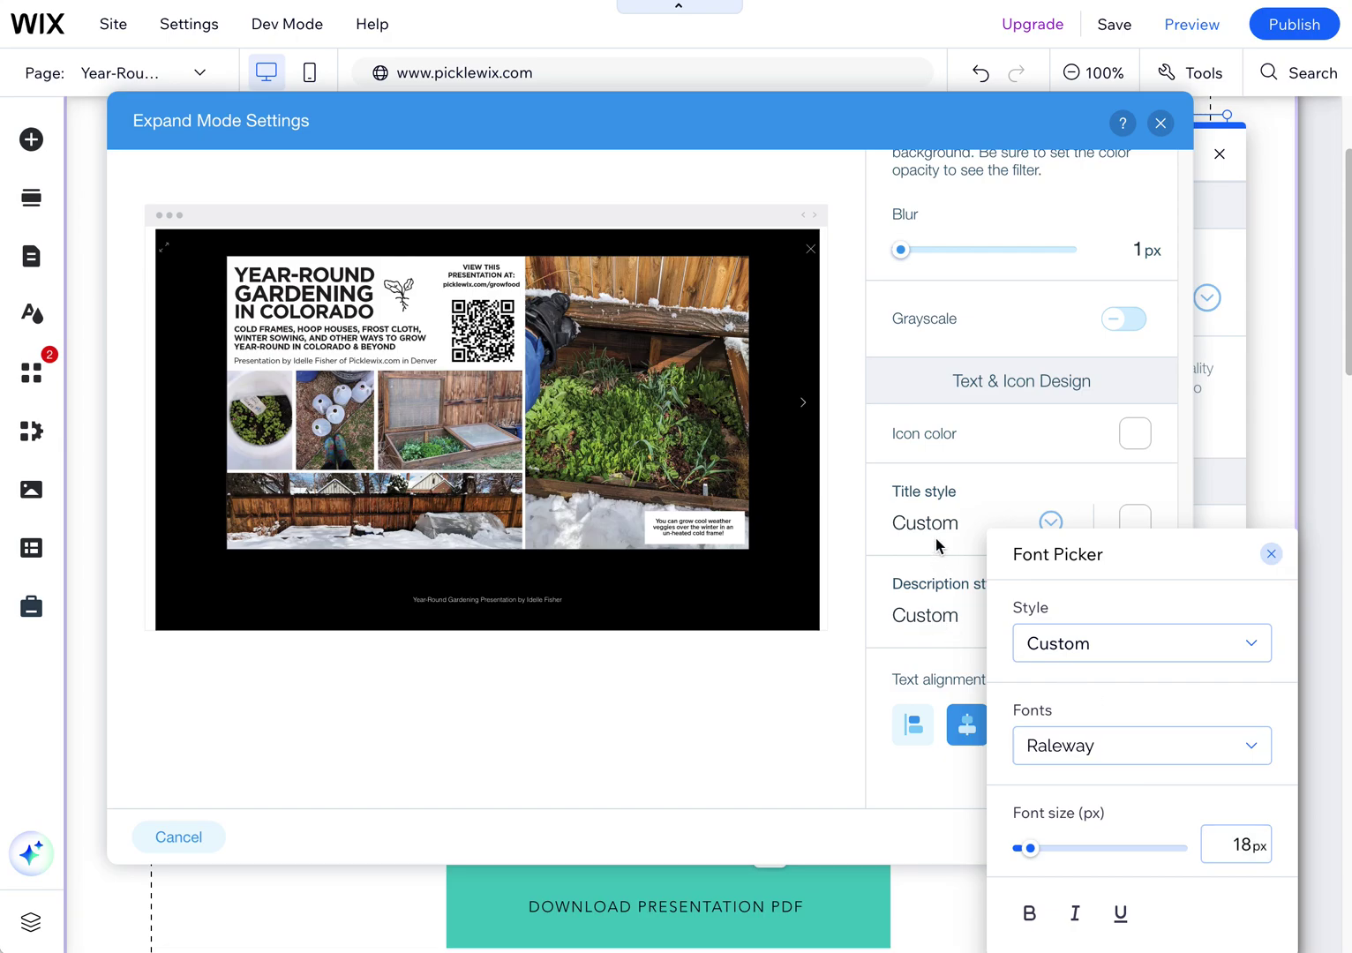
{"action": "left_click", "coordinate": [995, 551]}
{"action": "scroll", "coordinate": [982, 539], "scroll_direction": "up", "scroll_amount": 5}
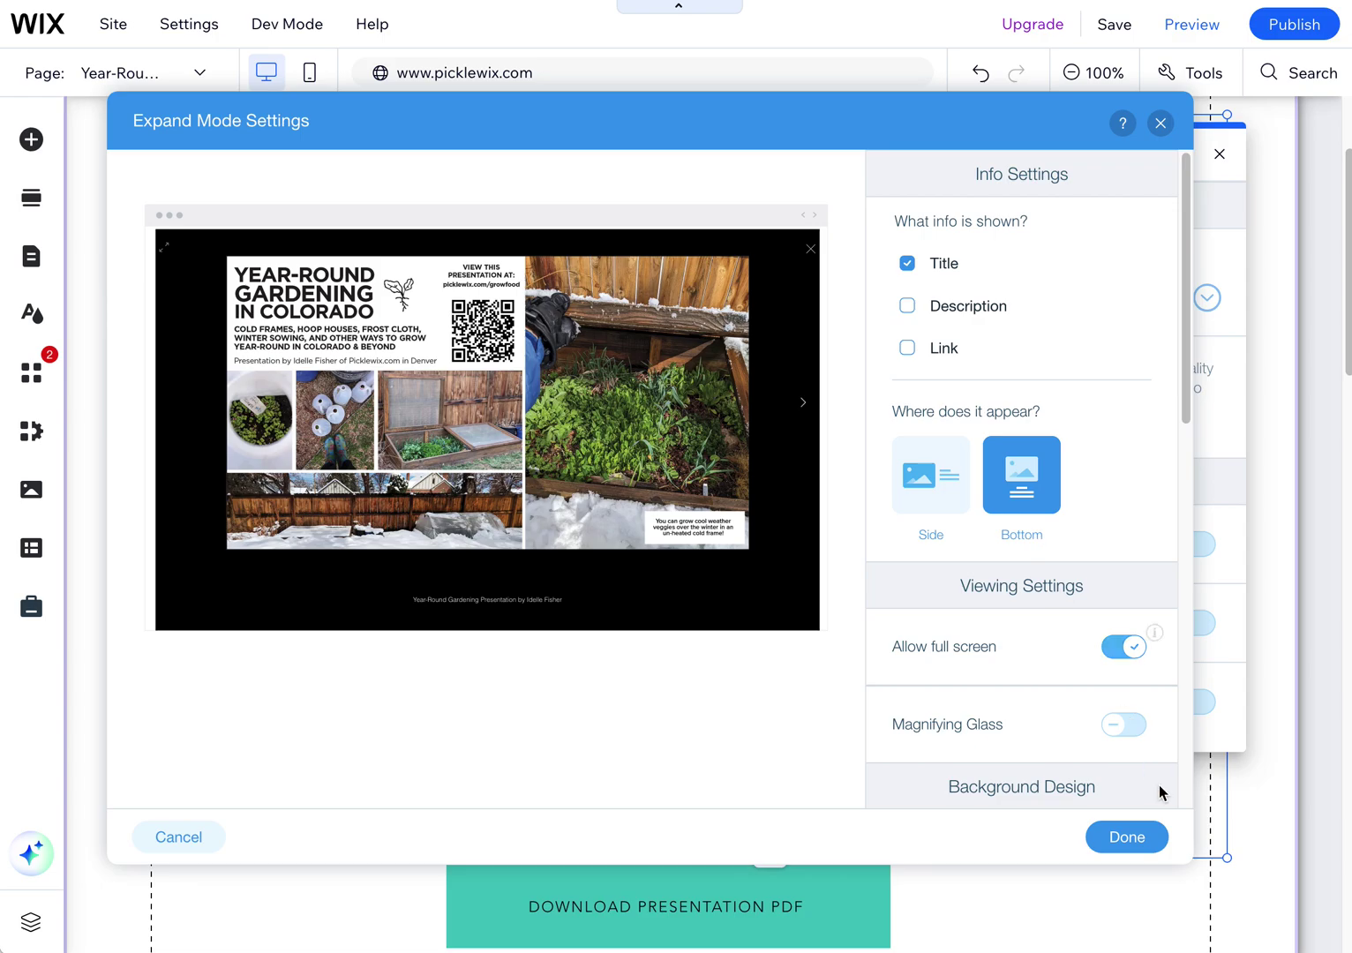
Apply the Expand Mode settings and close the Pro Gallery settings panel
{"action": "left_click", "coordinate": [1114, 854]}
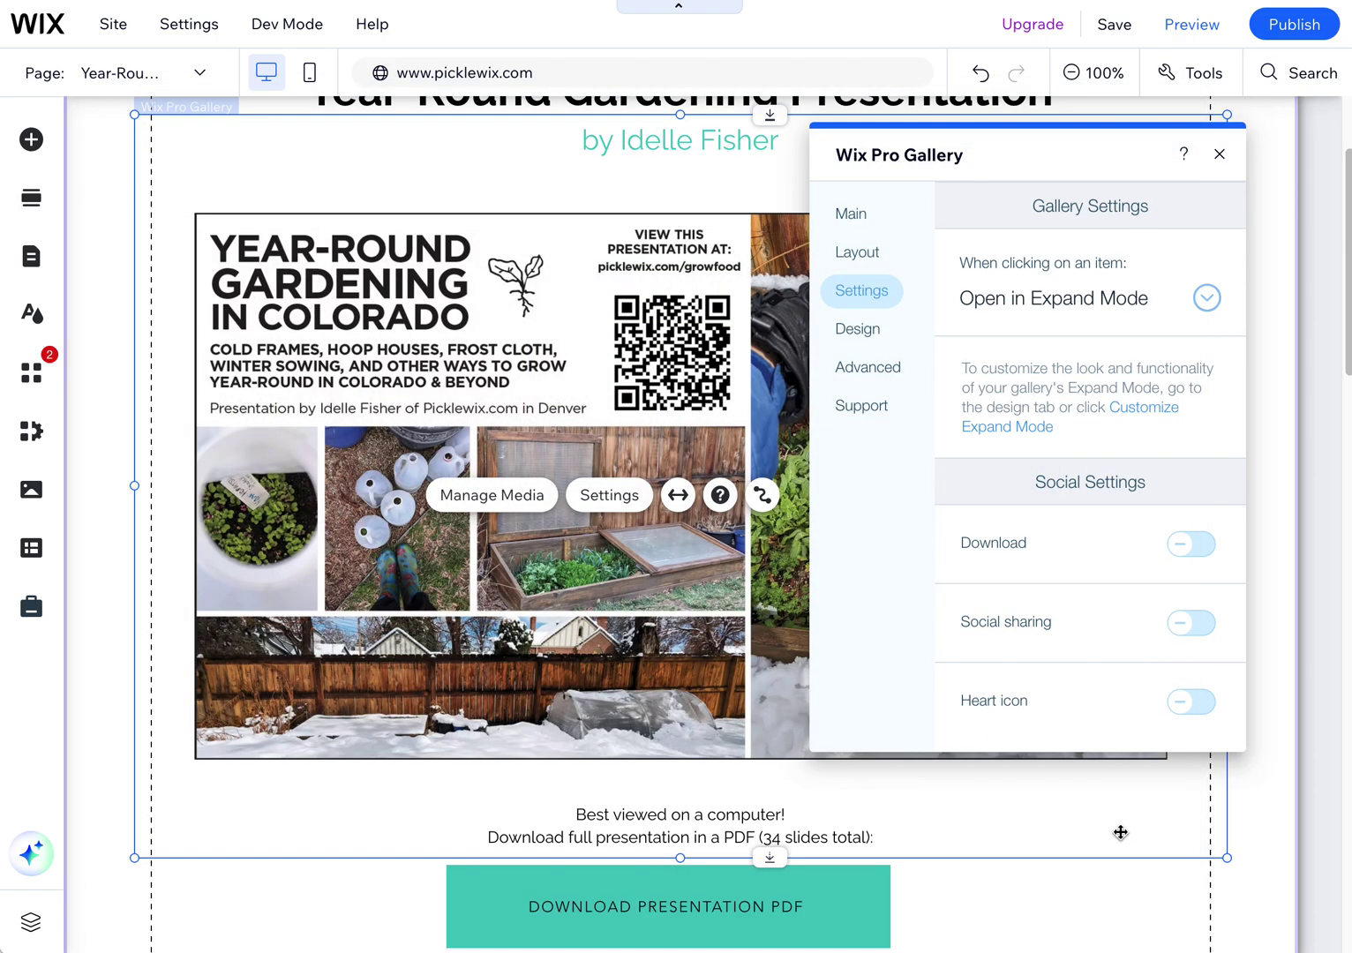
{"action": "left_click", "coordinate": [1221, 159]}
{"action": "scroll", "coordinate": [849, 530], "scroll_direction": "down", "scroll_amount": 7}
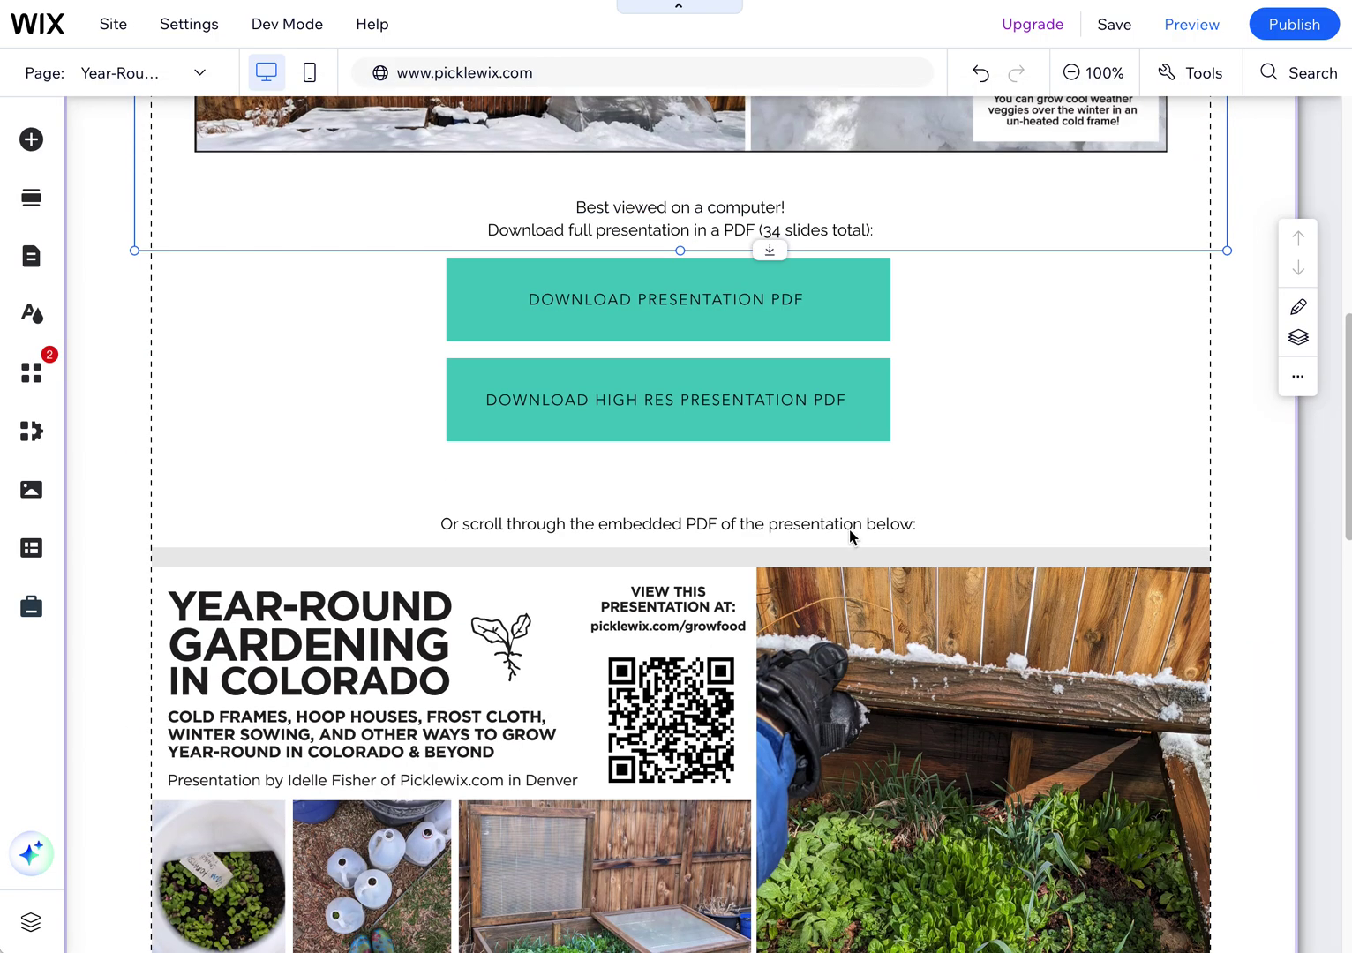
Keep the Download Presentation PDF button linked to Year Round Gardening Presentation LOWRES.pdf
{"action": "left_click", "coordinate": [711, 322]}
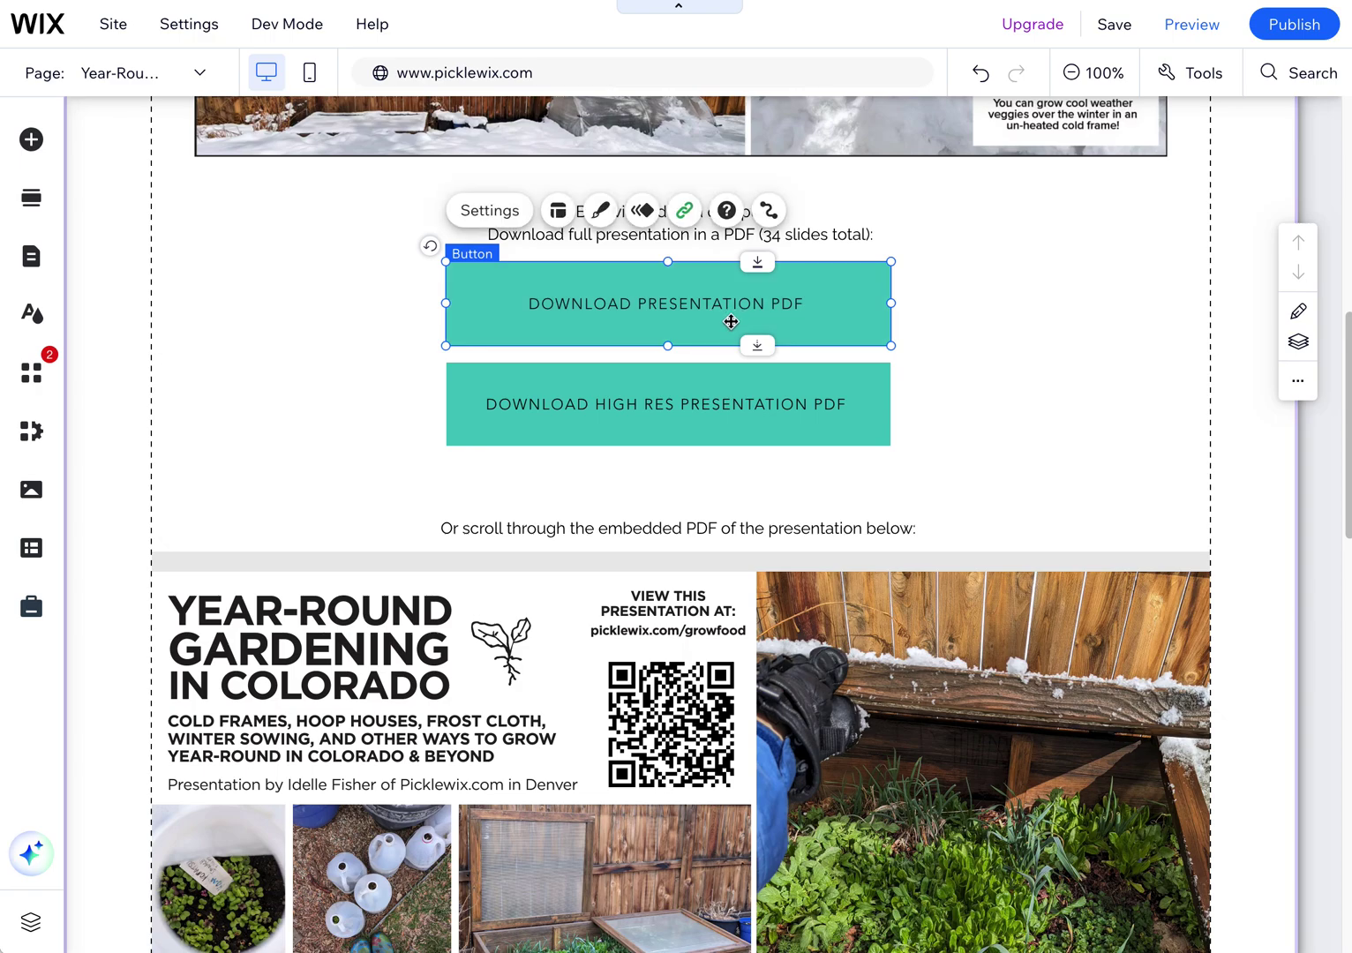
{"action": "left_click", "coordinate": [684, 212]}
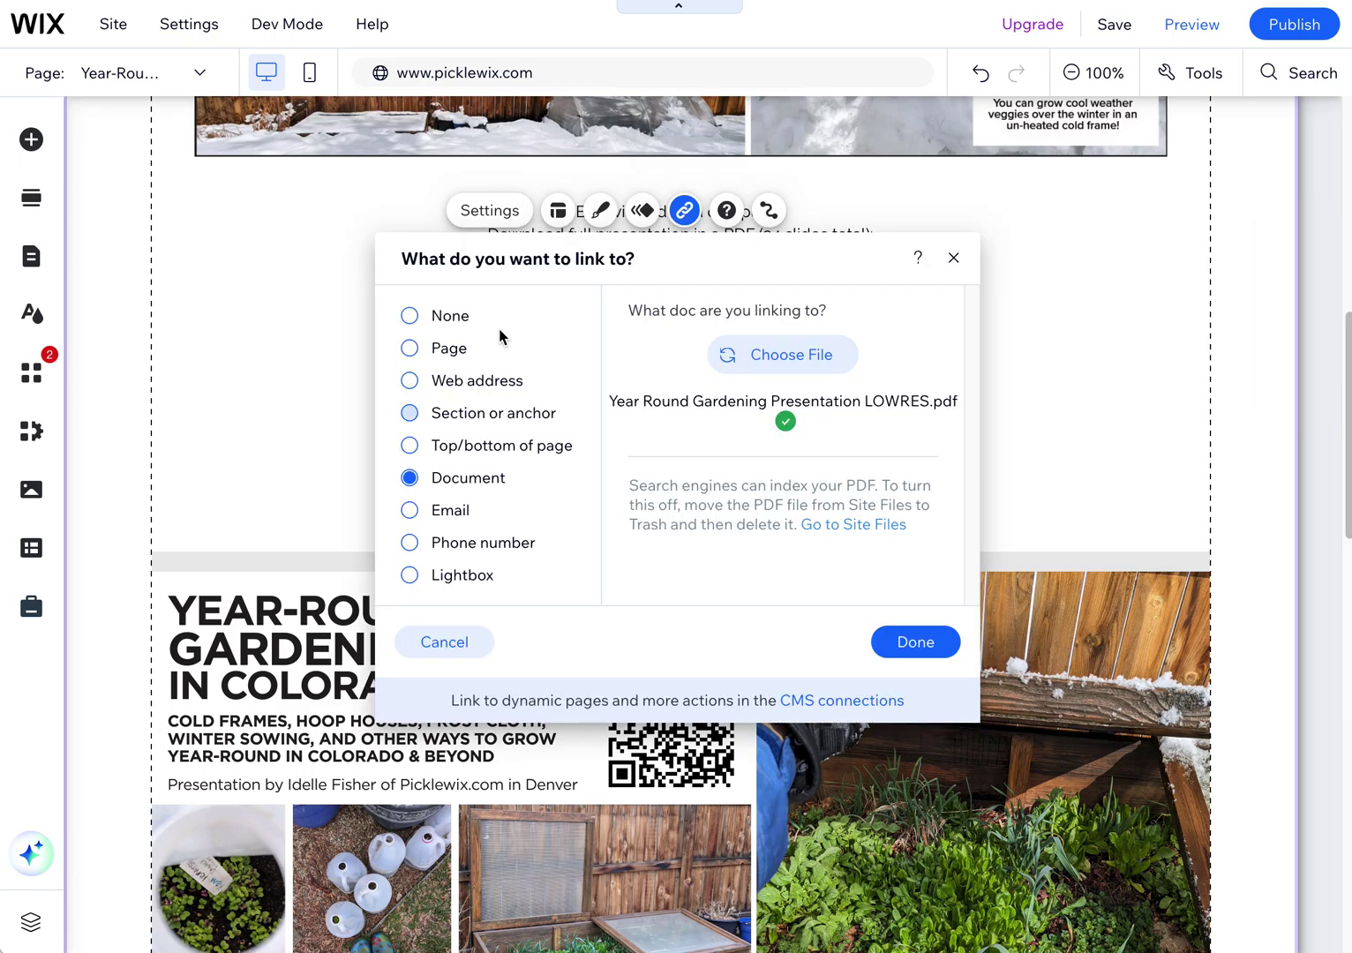
{"action": "left_click", "coordinate": [771, 364]}
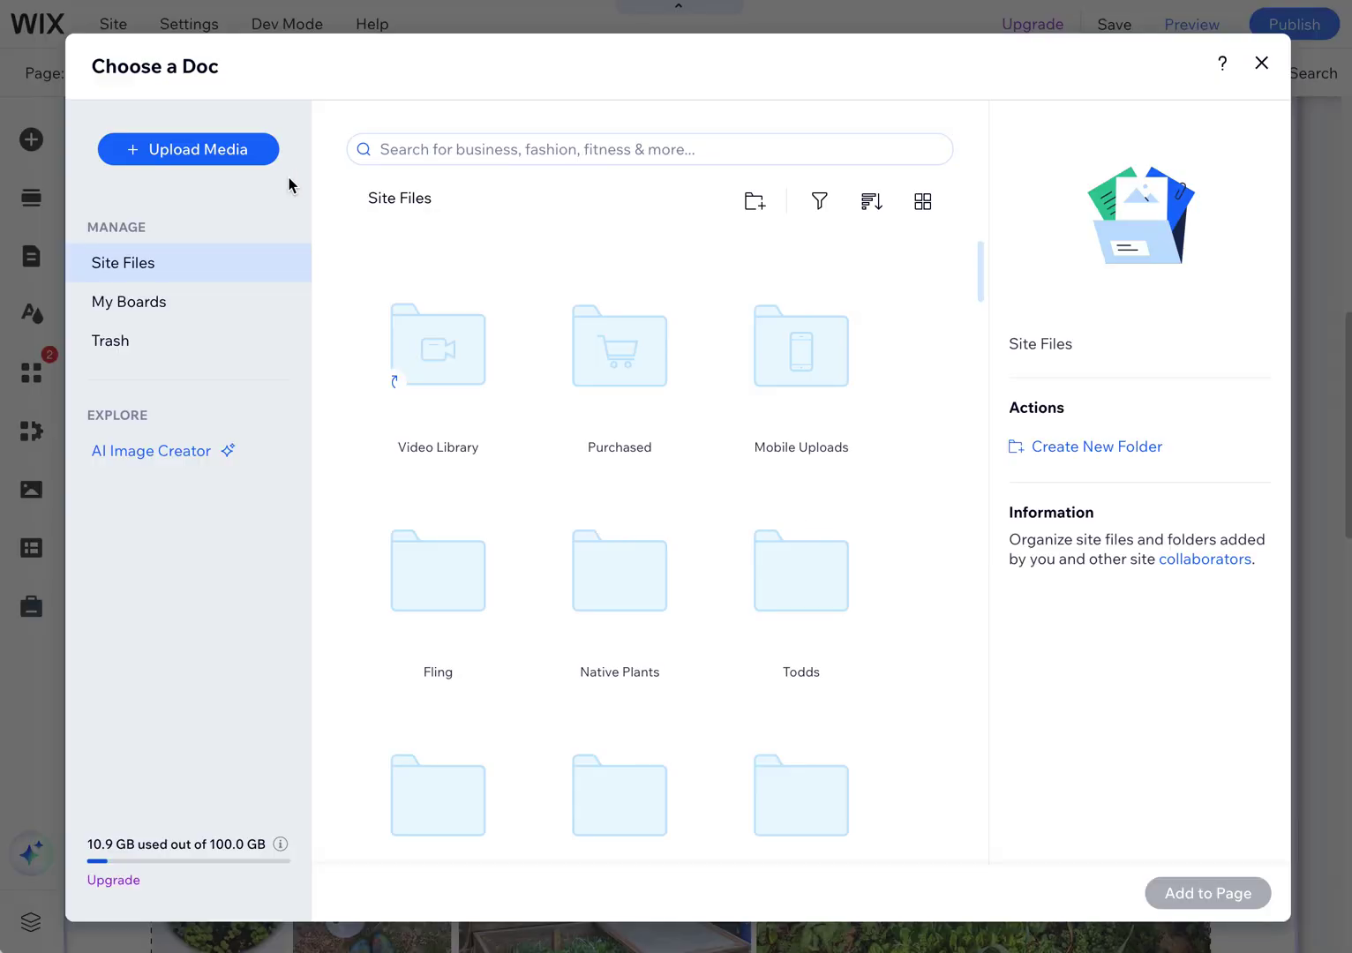
{"action": "scroll", "coordinate": [715, 576], "scroll_direction": "down", "scroll_amount": 15}
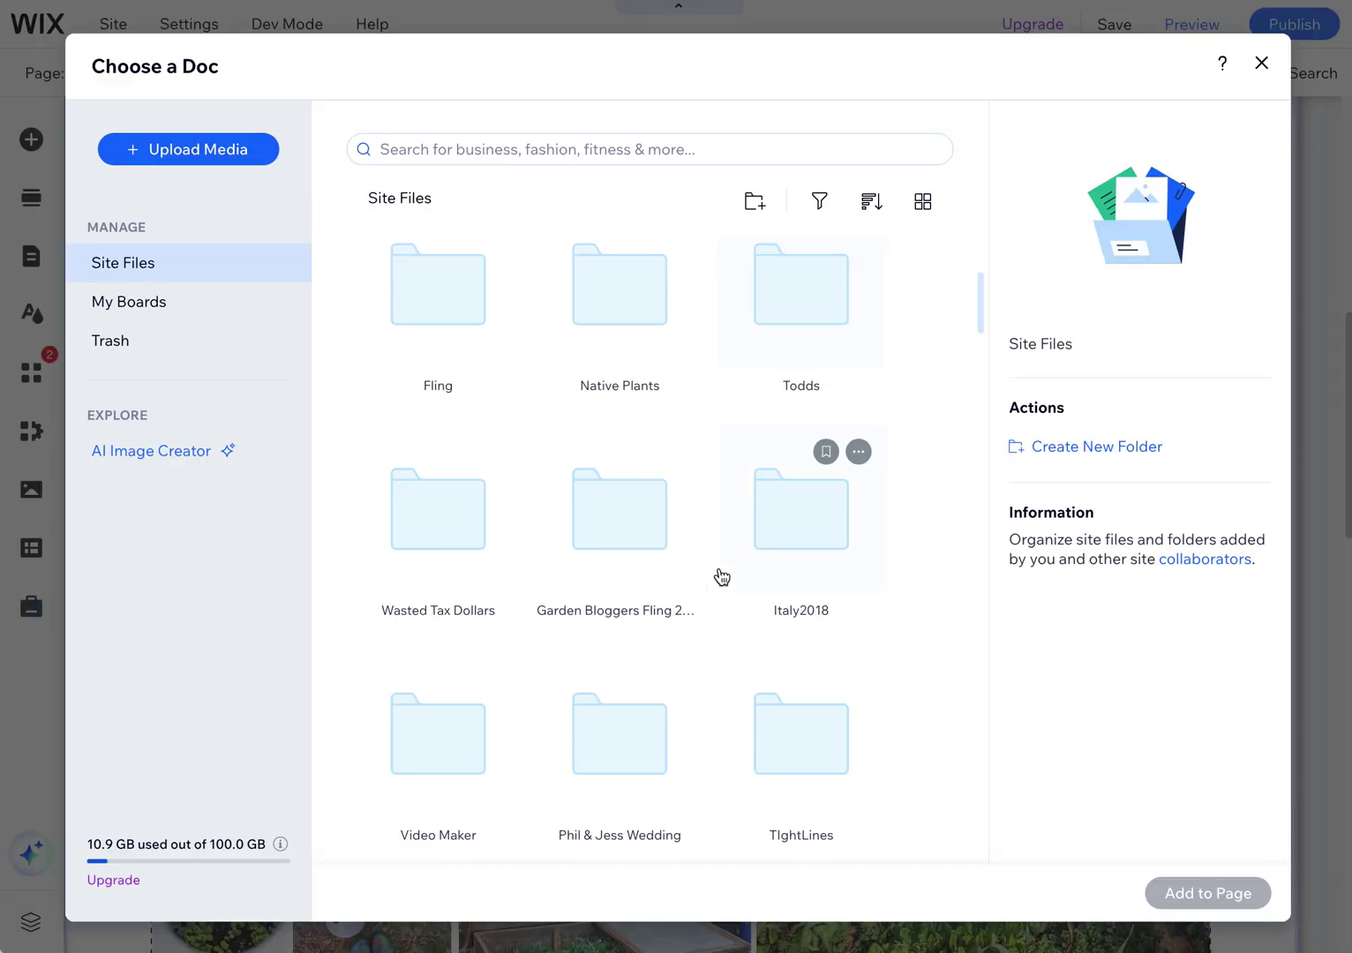
{"action": "scroll", "coordinate": [722, 577], "scroll_direction": "down", "scroll_amount": 10}
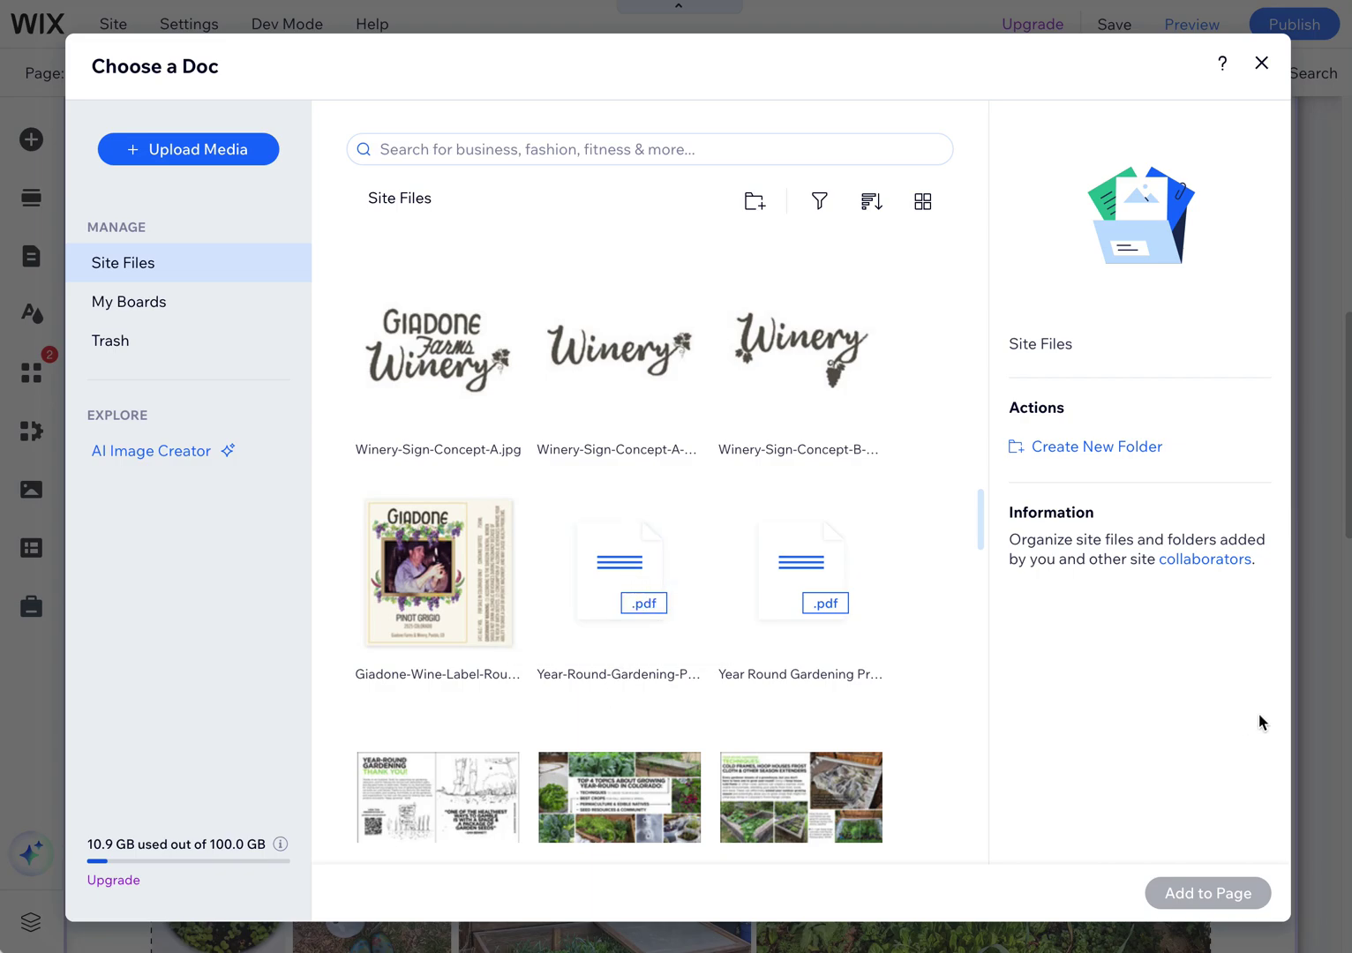
{"action": "left_click", "coordinate": [1261, 63]}
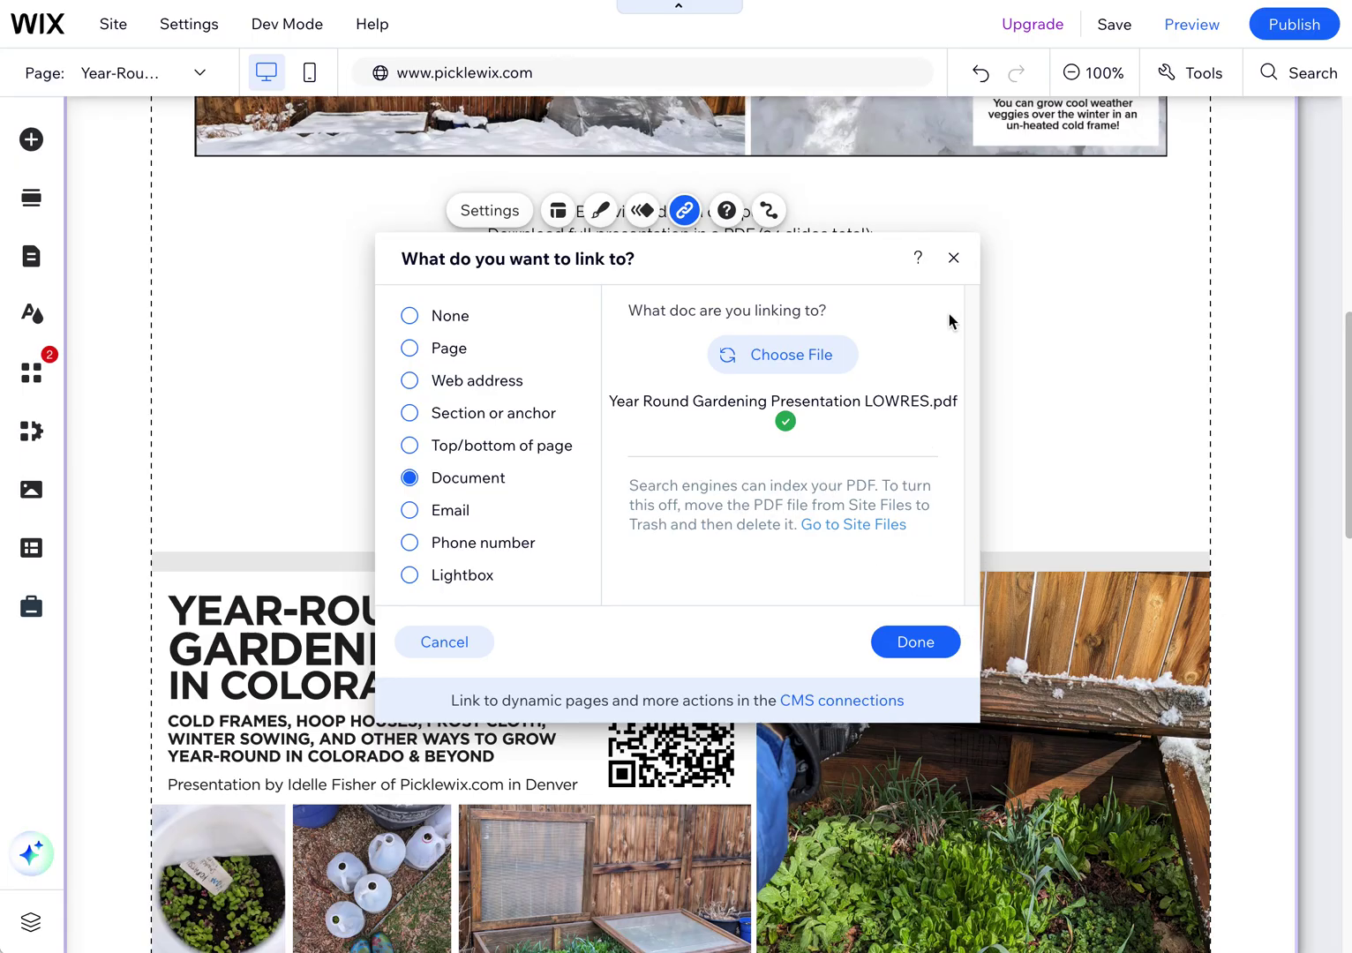
{"action": "left_click", "coordinate": [957, 260]}
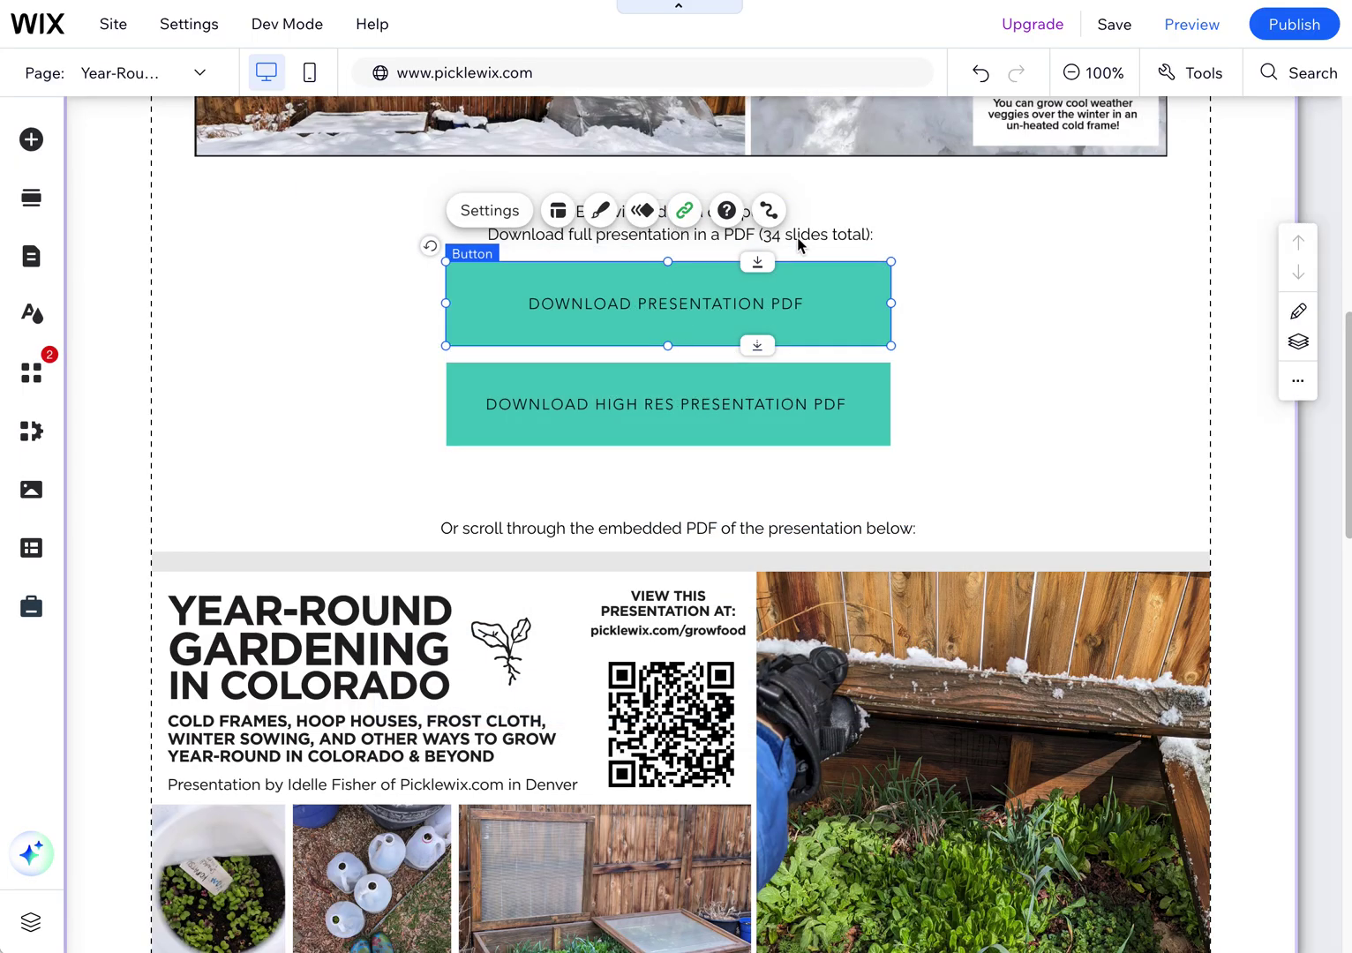
Start linking the caption word 'PDF' to a document, then cancel without adding a link
{"action": "left_click", "coordinate": [804, 239]}
{"action": "double_click", "coordinate": [753, 233]}
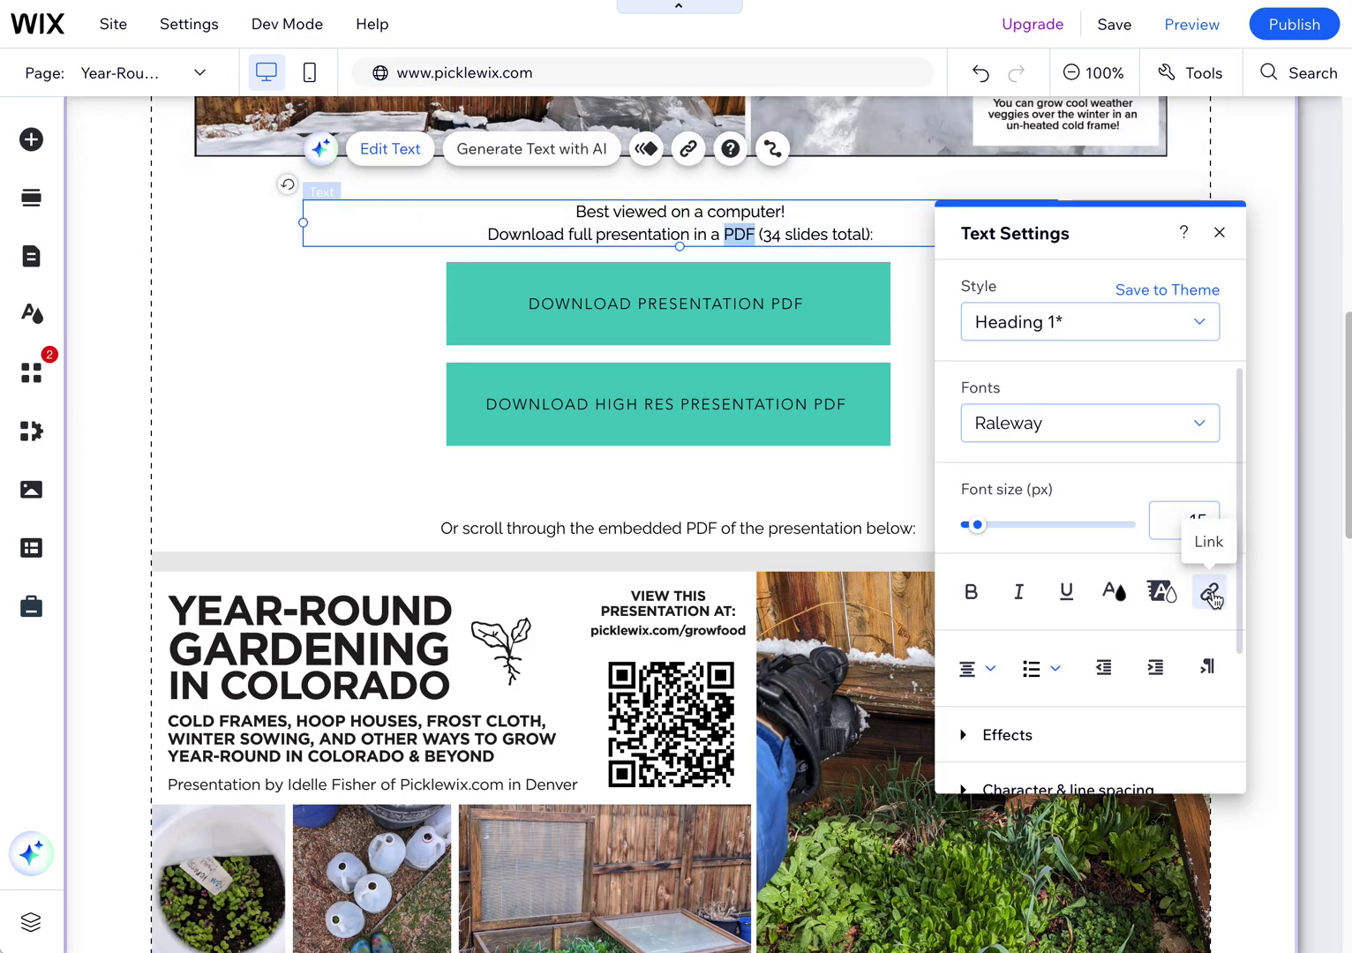
{"action": "left_click", "coordinate": [1211, 596]}
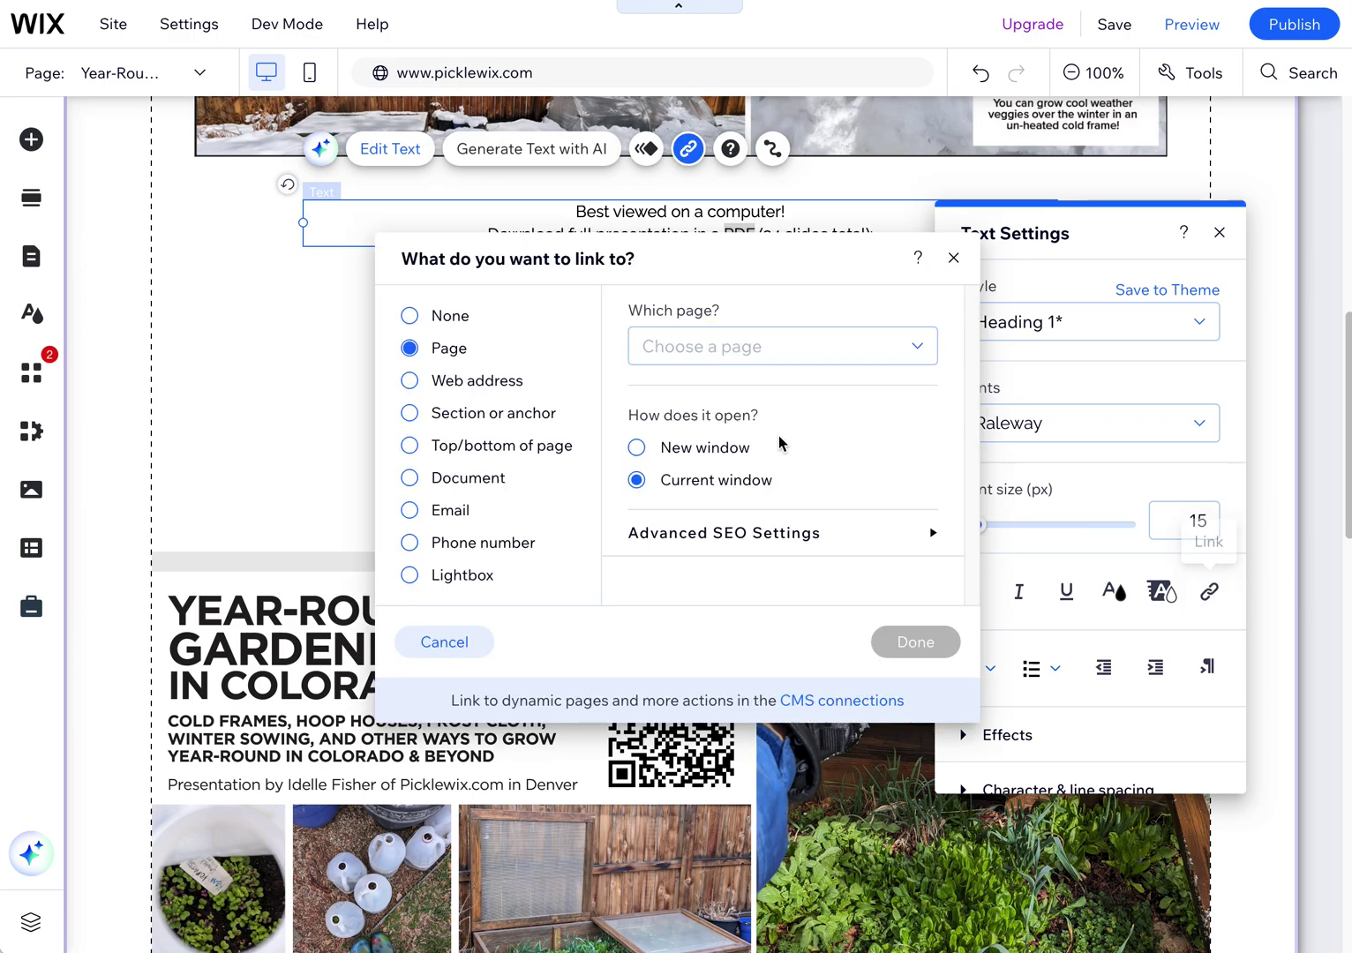
{"action": "left_click", "coordinate": [445, 486]}
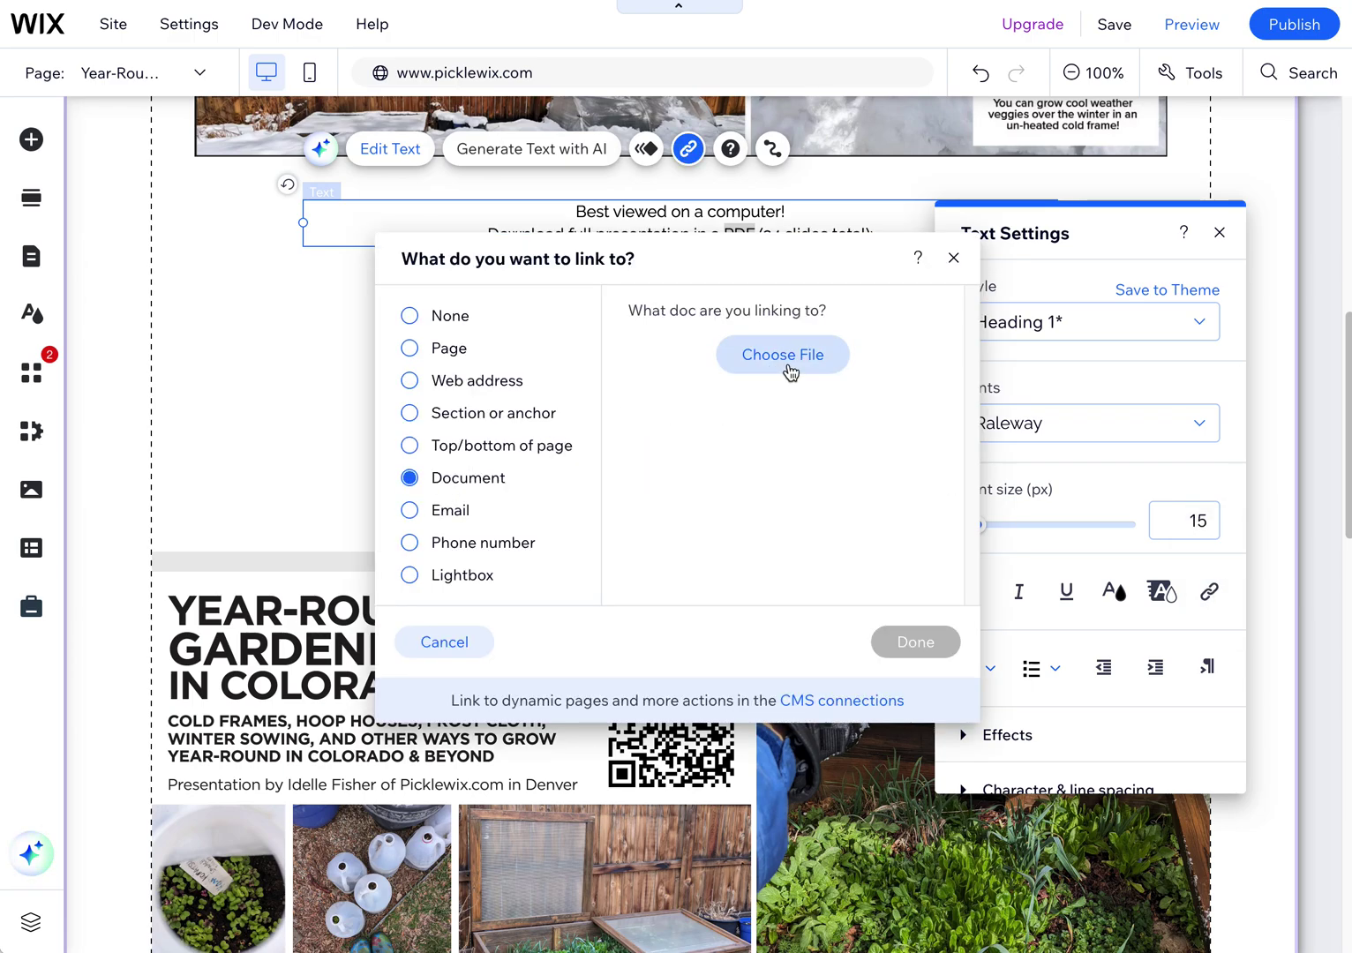
{"action": "left_click", "coordinate": [788, 360]}
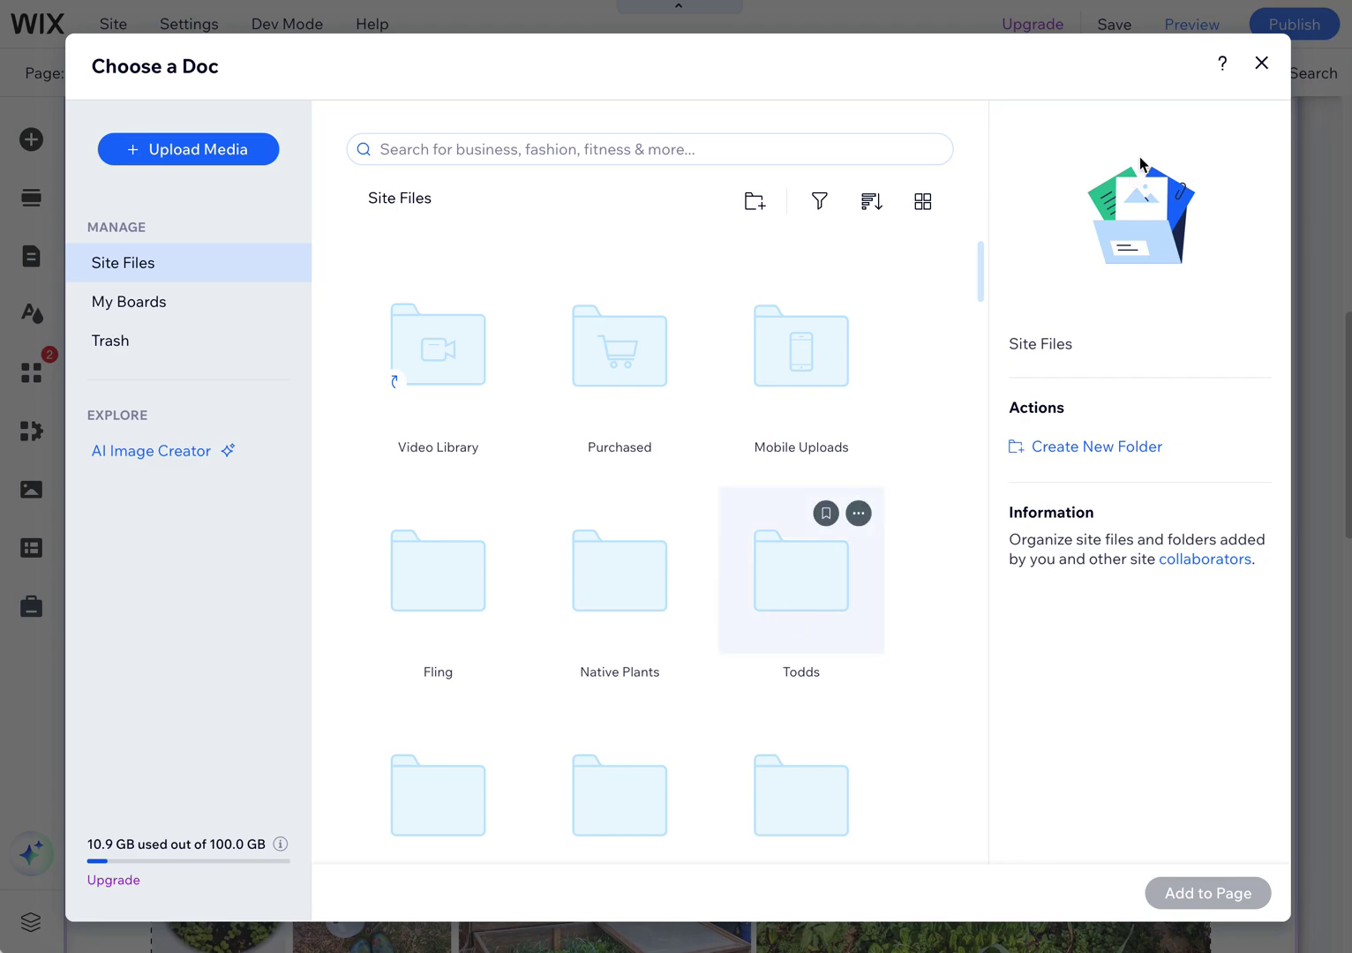
{"action": "left_click", "coordinate": [1262, 63]}
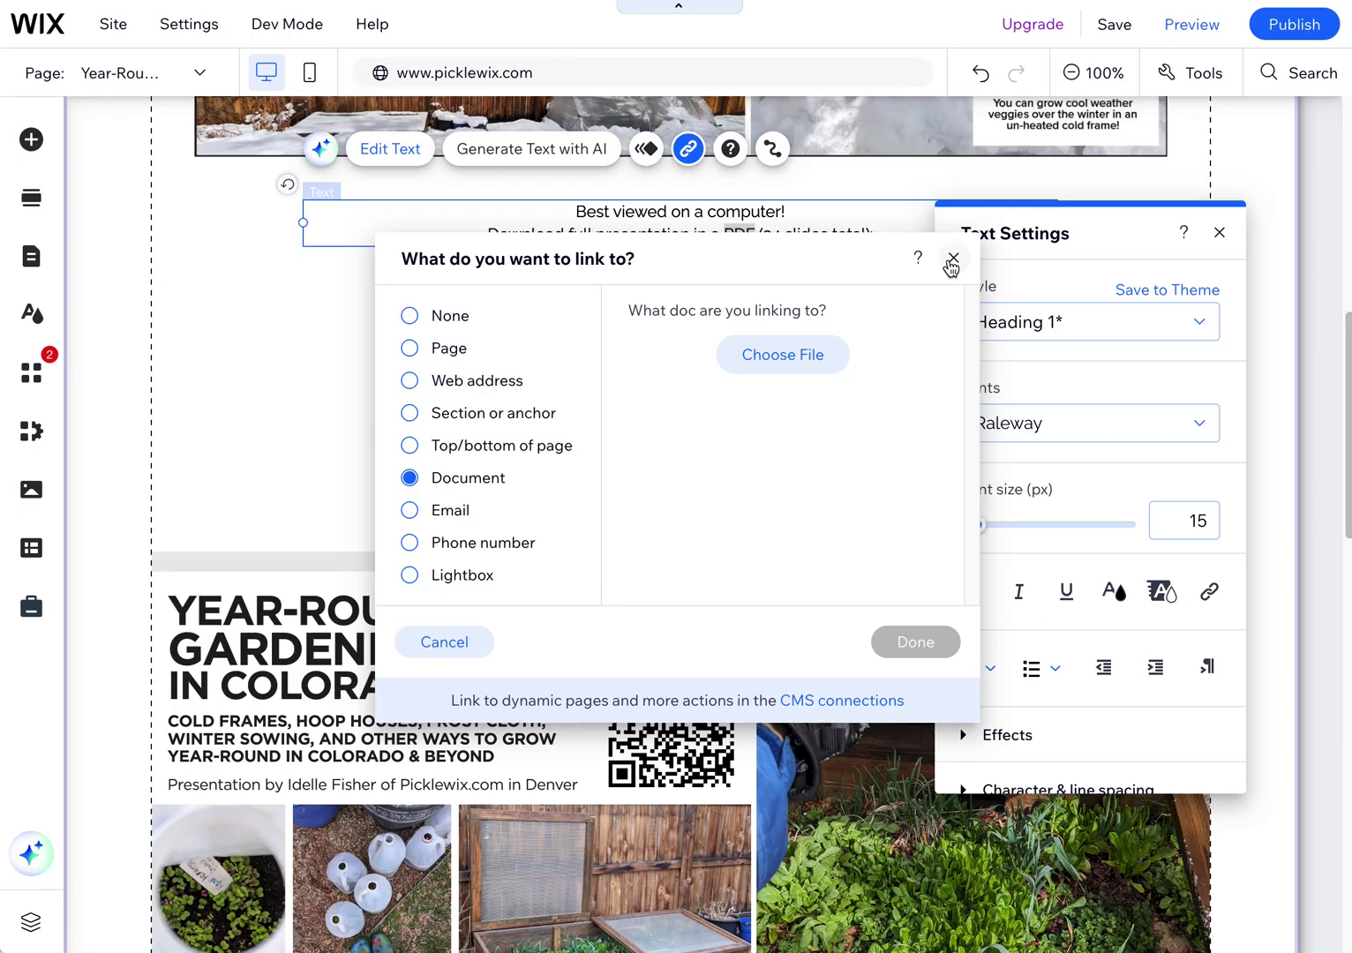
{"action": "left_click", "coordinate": [1215, 241]}
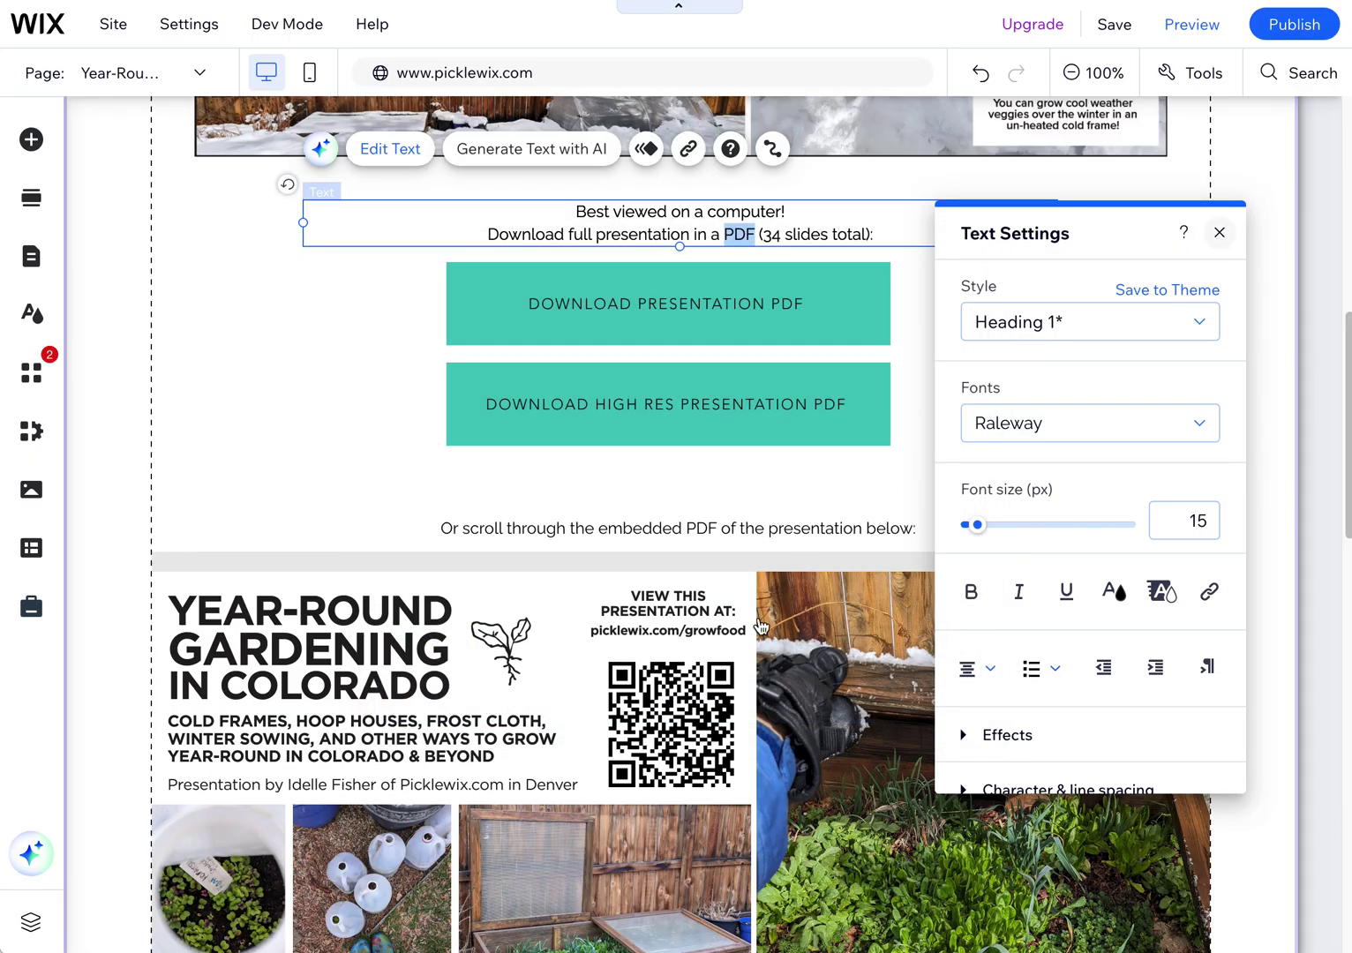
Drag the PDF Viewer section's bottom edge down to add space below the viewer
{"action": "scroll", "coordinate": [759, 618], "scroll_direction": "down", "scroll_amount": 1}
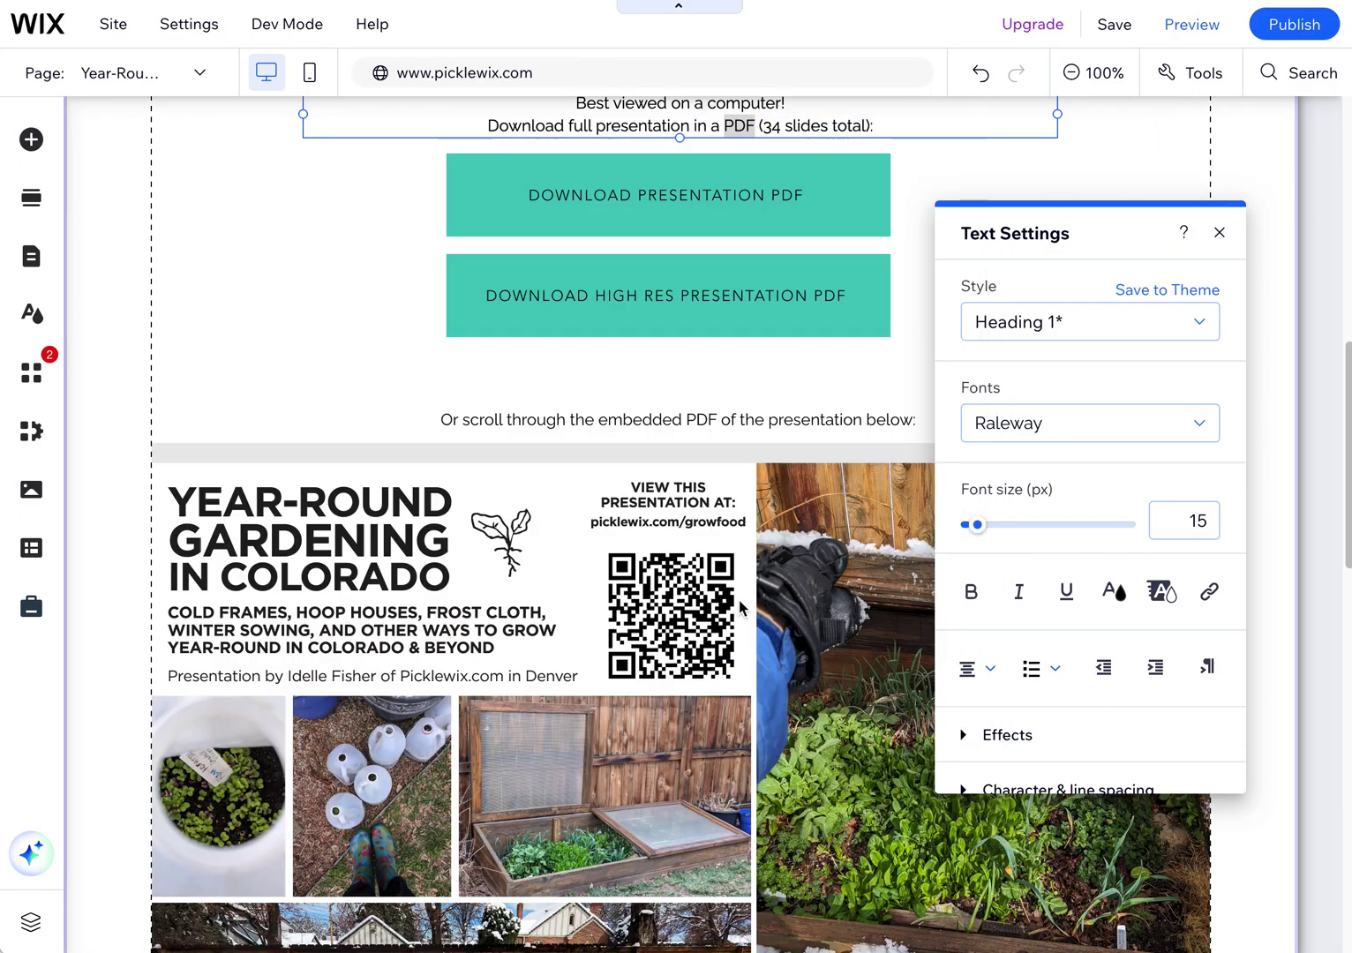
{"action": "left_click", "coordinate": [738, 606]}
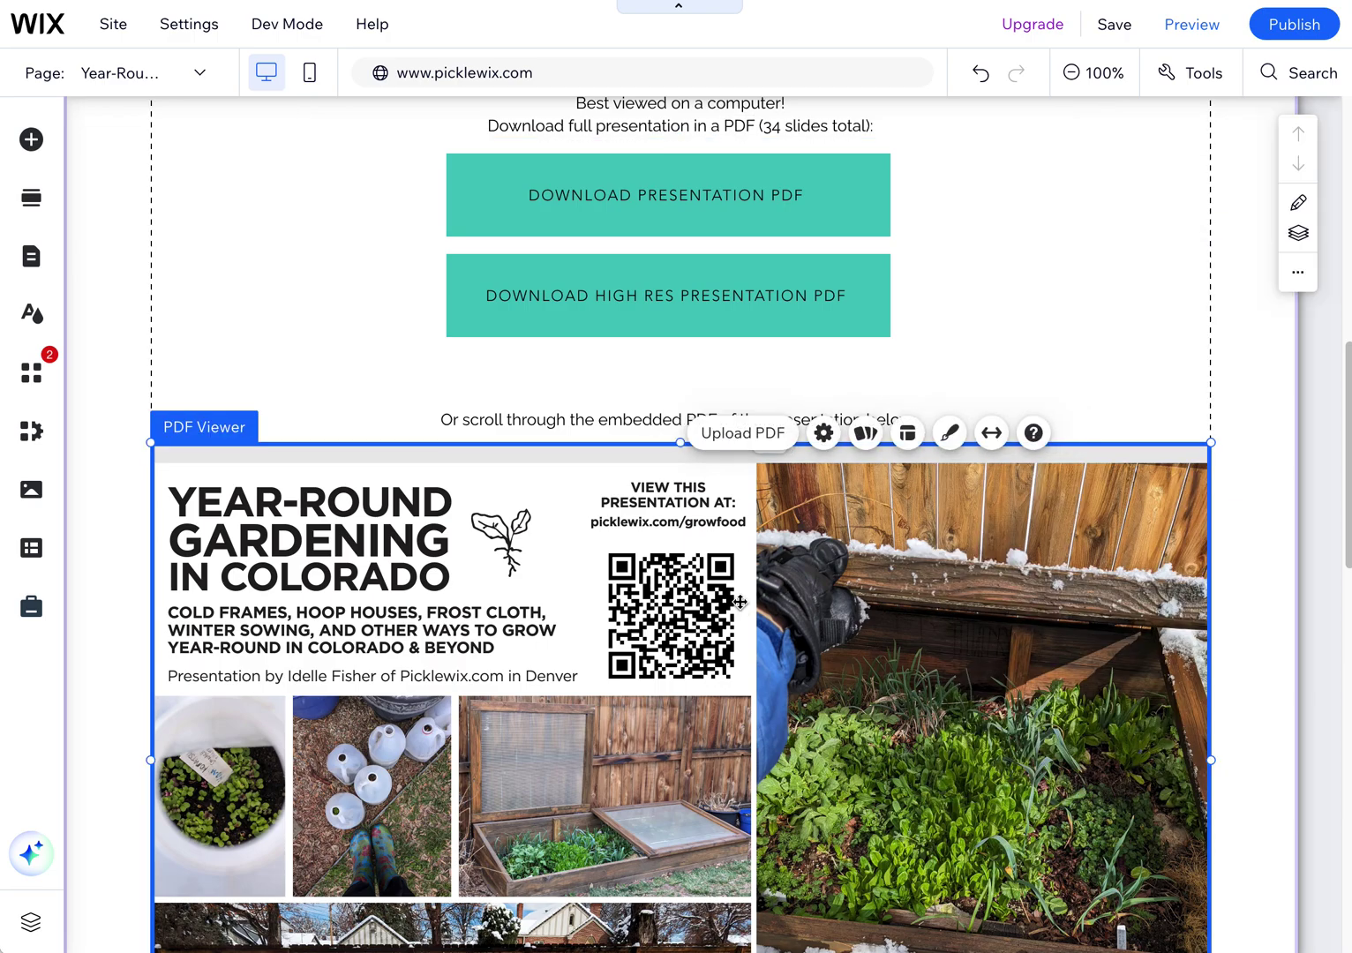
{"action": "scroll", "coordinate": [731, 602], "scroll_direction": "down", "scroll_amount": 2}
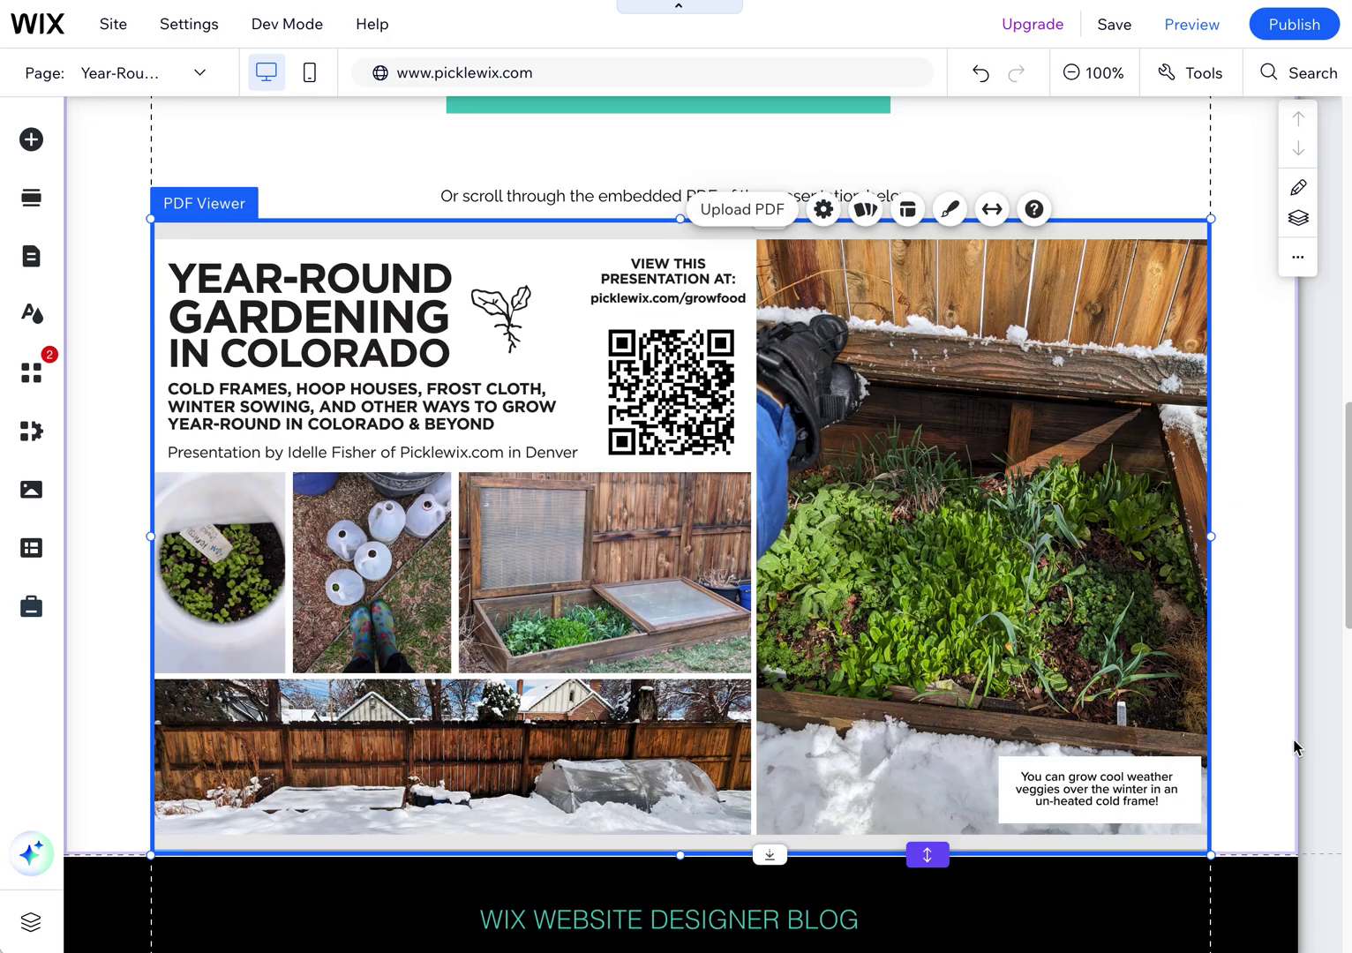
{"action": "left_click", "coordinate": [1262, 750]}
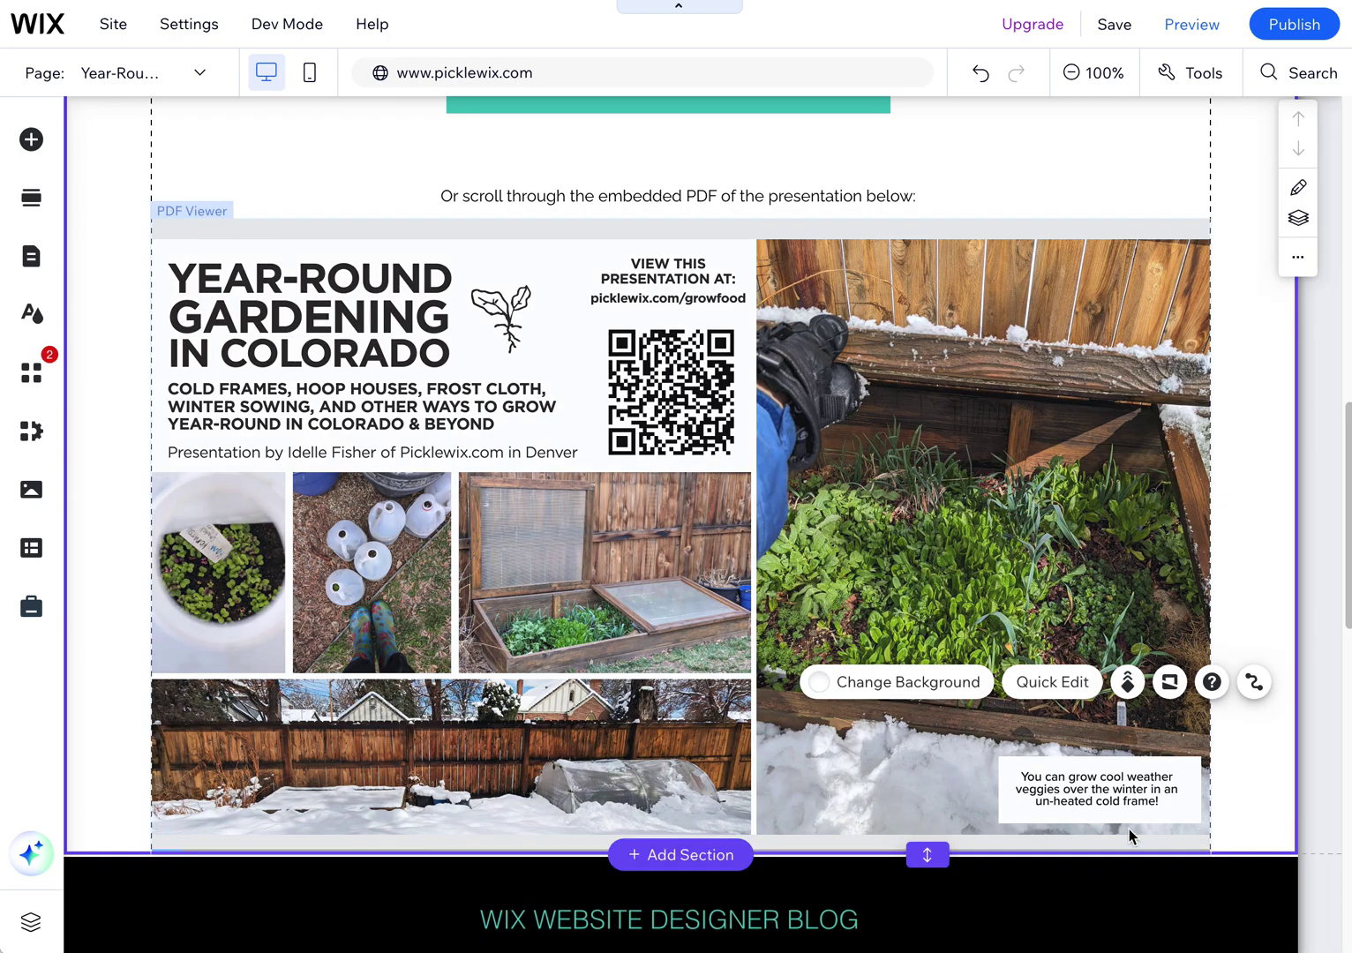
{"action": "left_click_drag", "start_coordinate": [924, 893], "coordinate": [924, 905]}
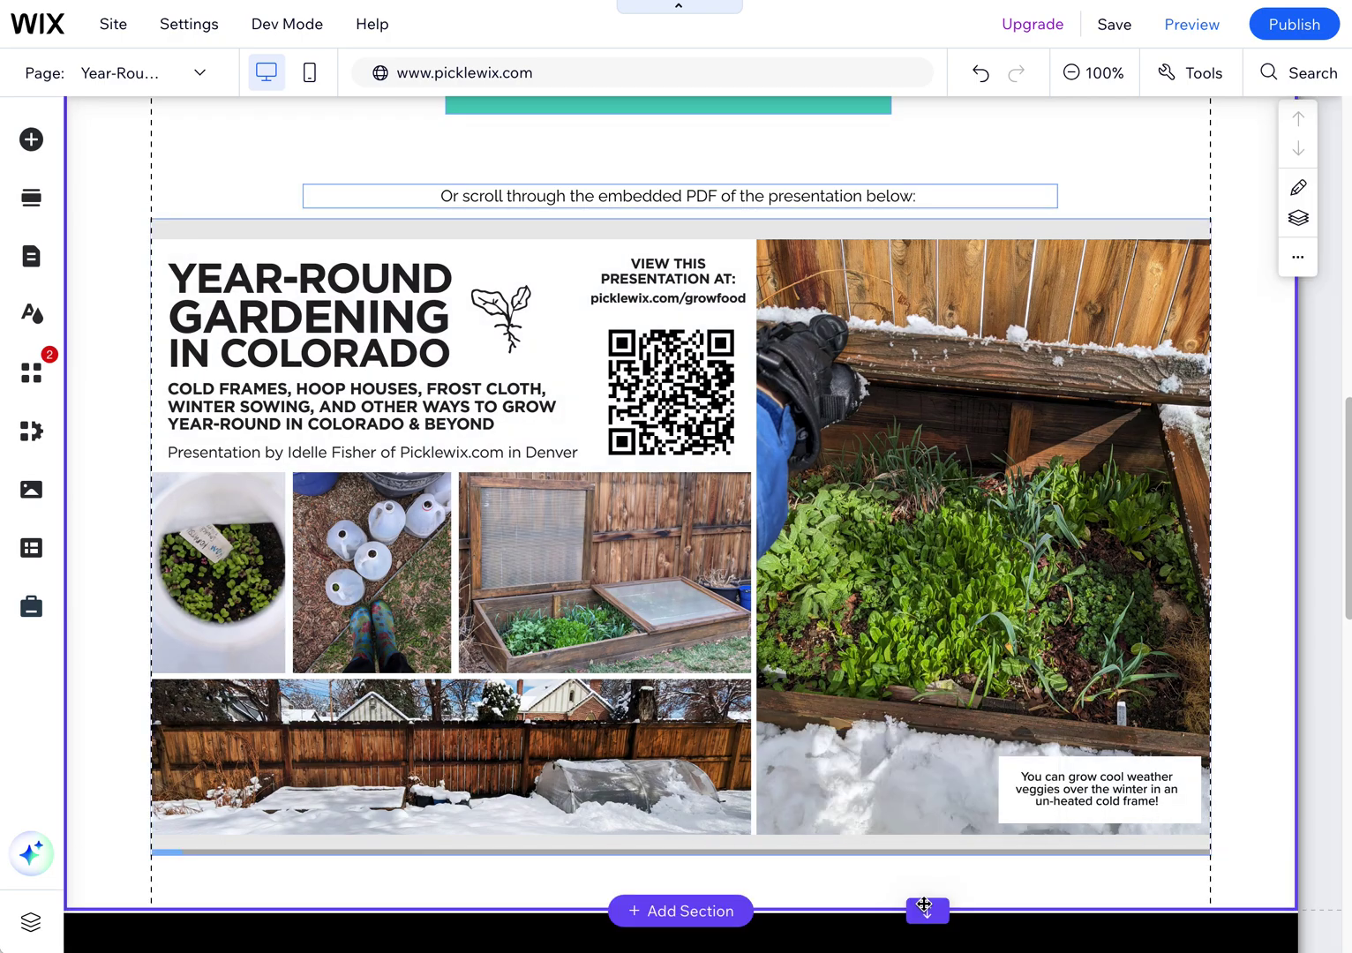
{"action": "left_click", "coordinate": [551, 590]}
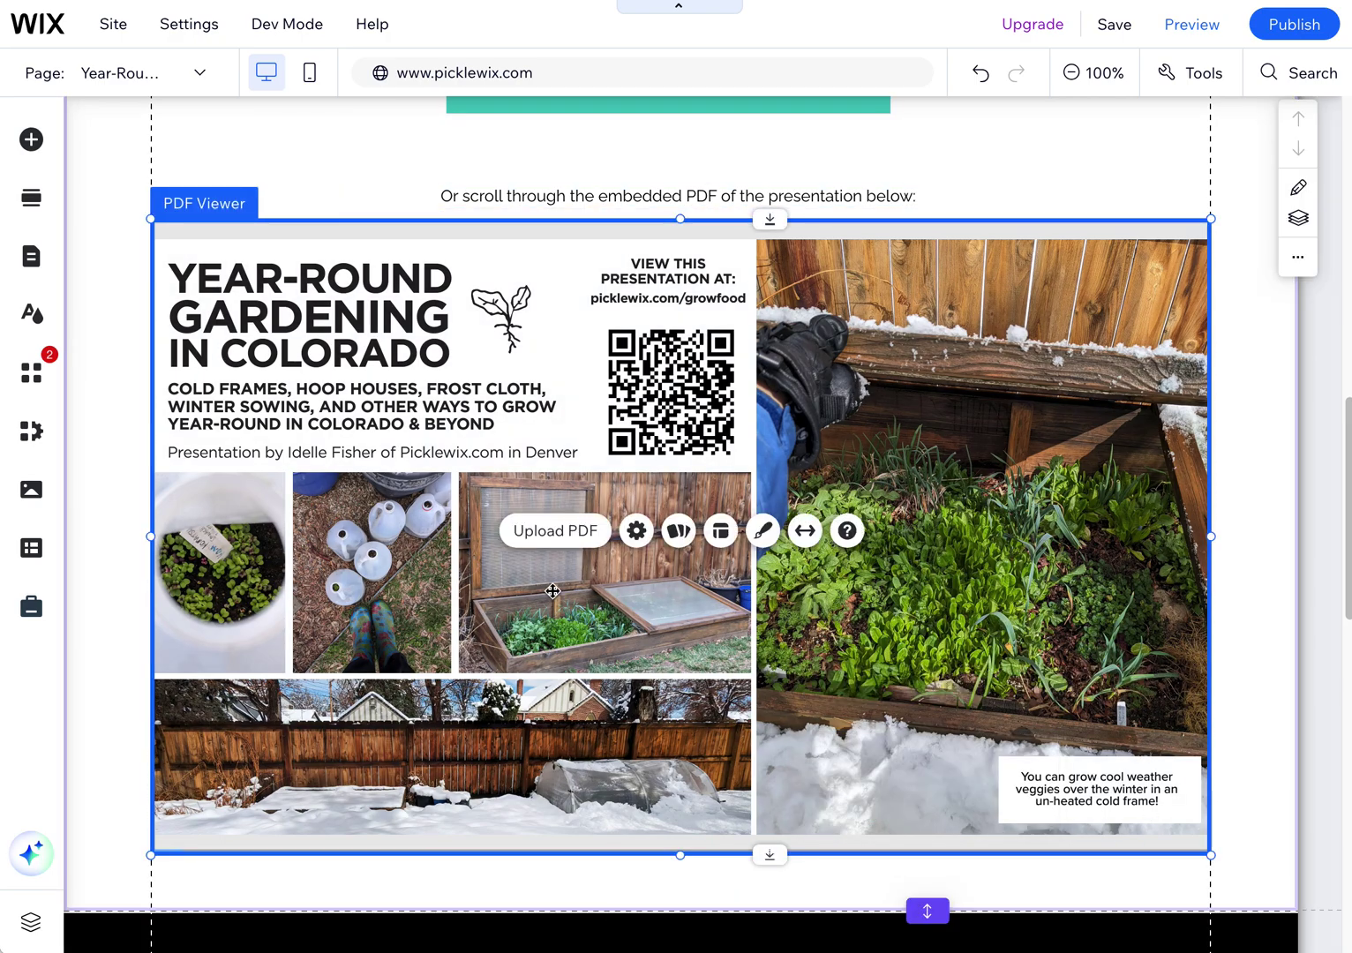
Search the App Market for 'pdf viewer' and view the already-installed PDF Viewer listing
{"action": "left_click", "coordinate": [31, 377]}
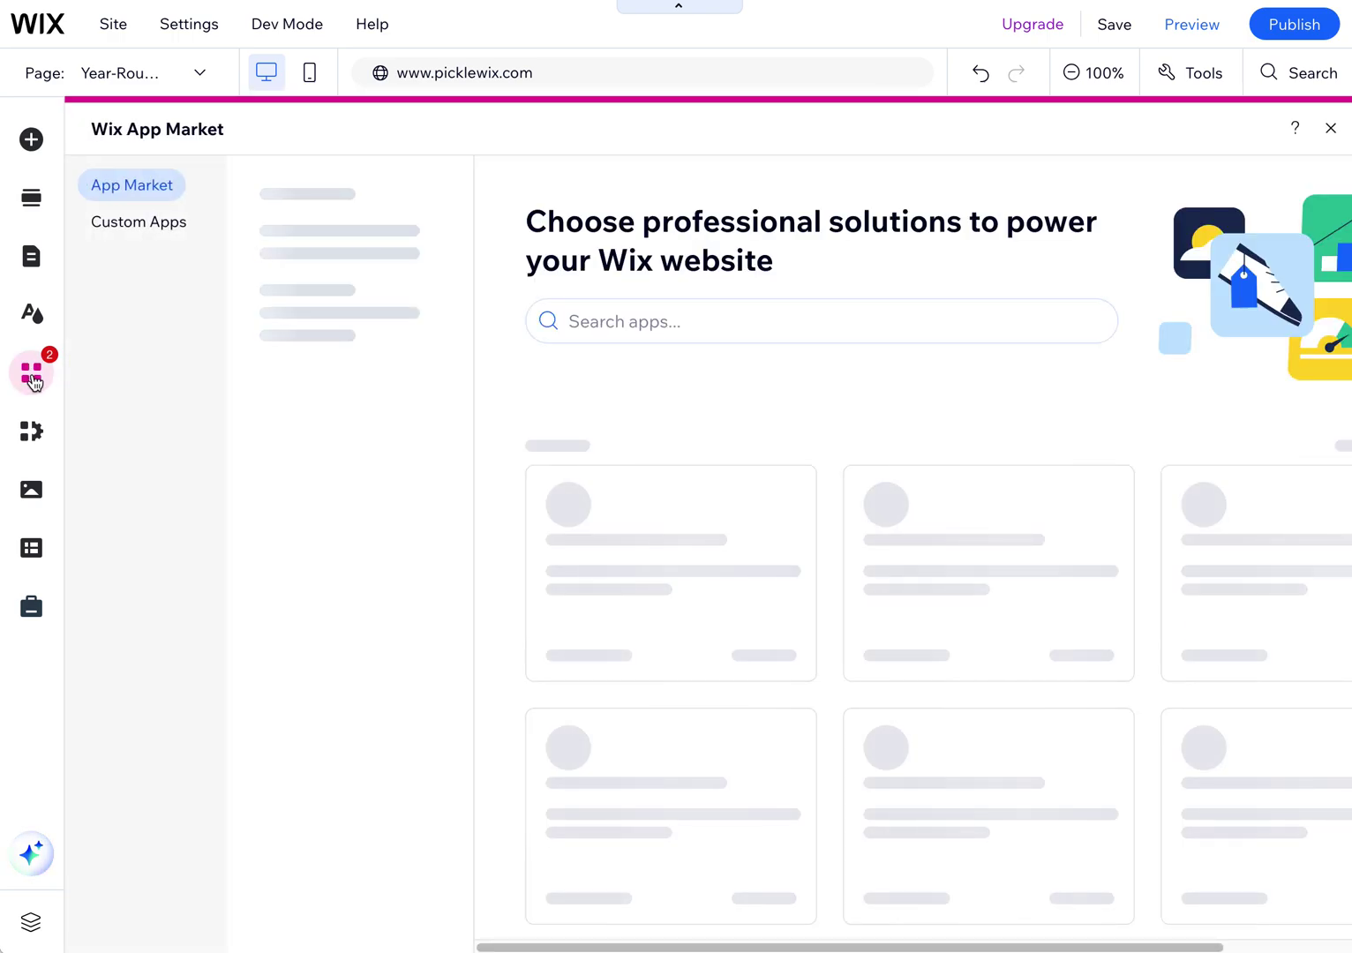
{"action": "left_click", "coordinate": [626, 311]}
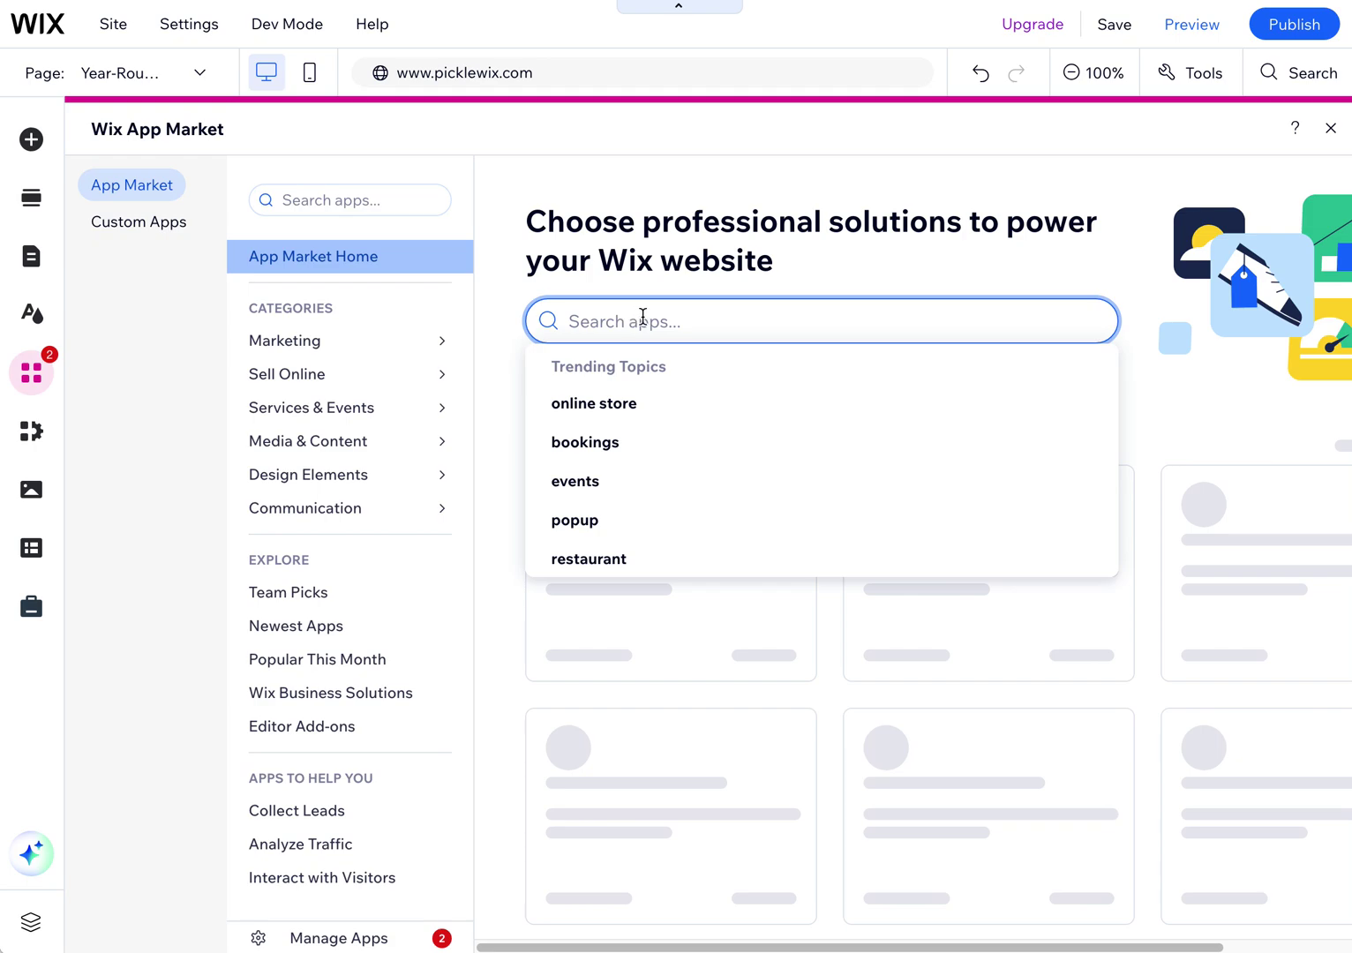
{"action": "type", "text": "pdf viwer"}
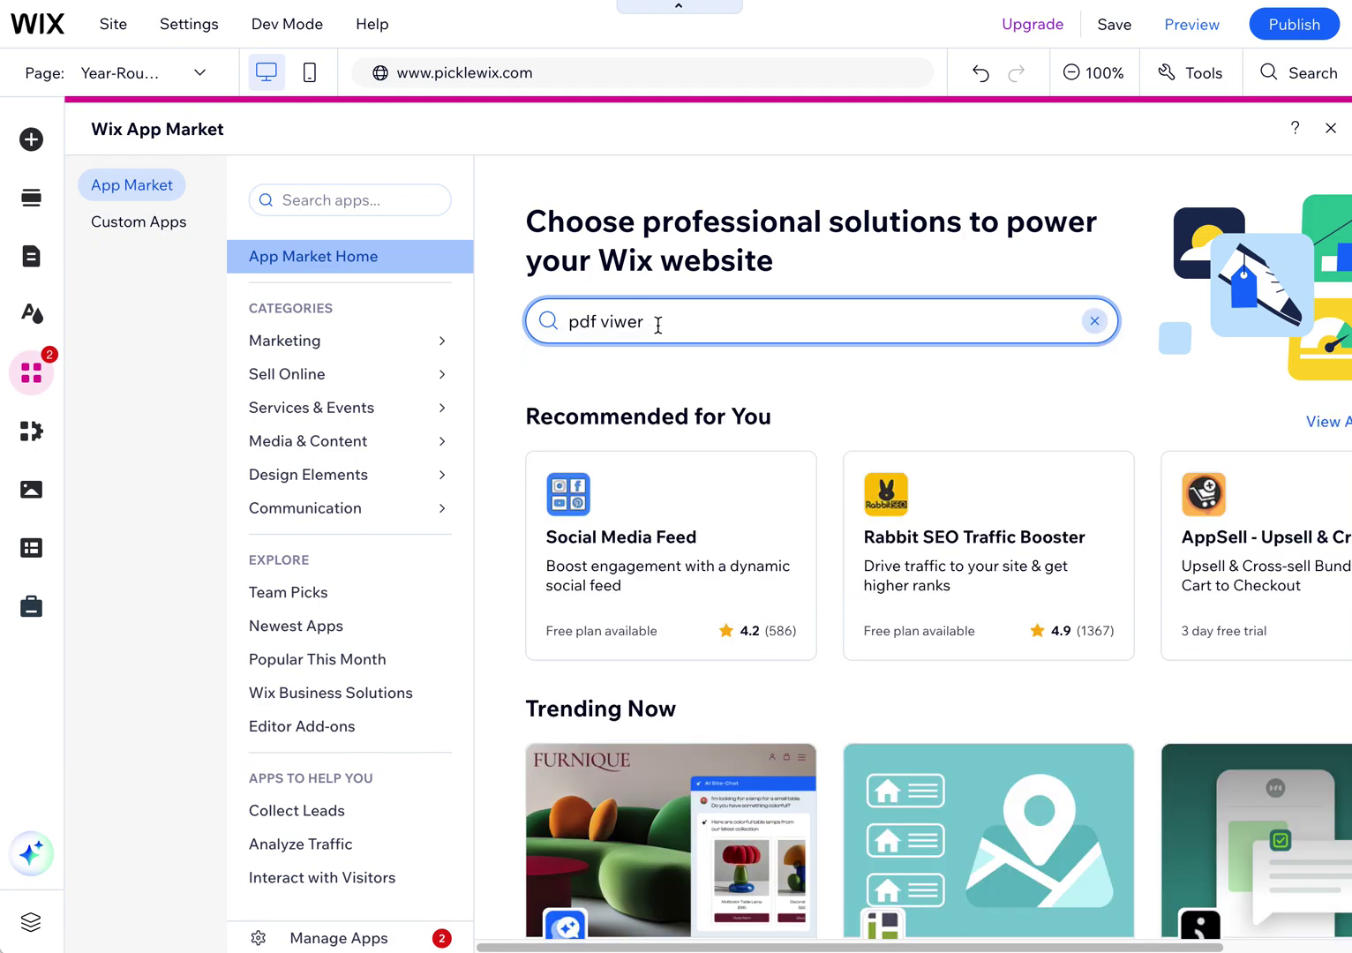
{"action": "key", "text": "BackSpace"}
{"action": "key", "text": "BackSpace"}
{"action": "key", "text": "BackSpace"}
{"action": "key", "text": "BackSpace"}
{"action": "type", "text": "iewer"}
{"action": "left_click", "coordinate": [643, 363]}
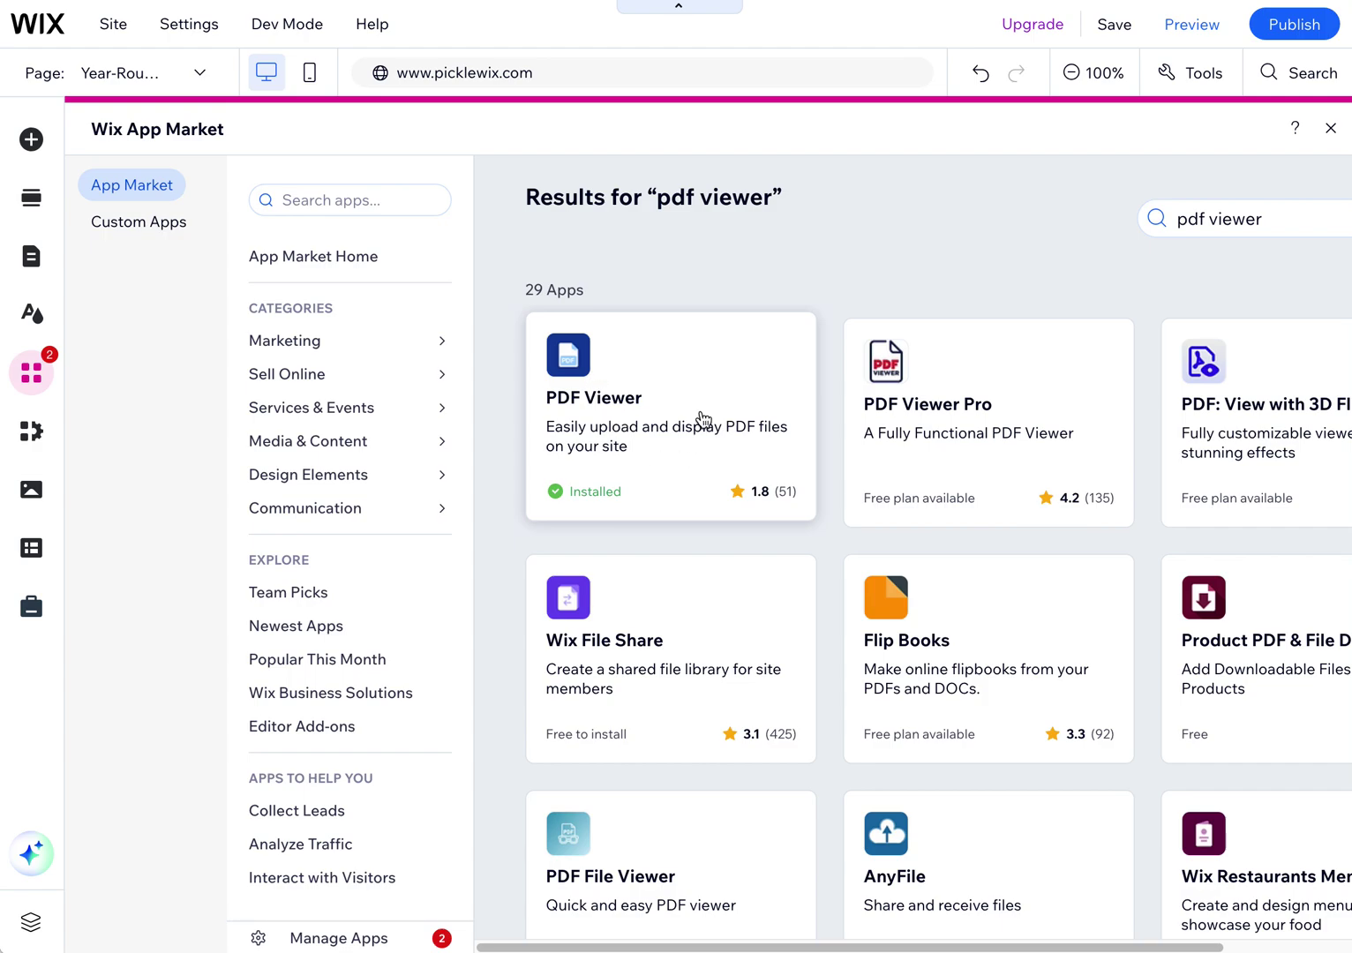
{"action": "left_click", "coordinate": [650, 403]}
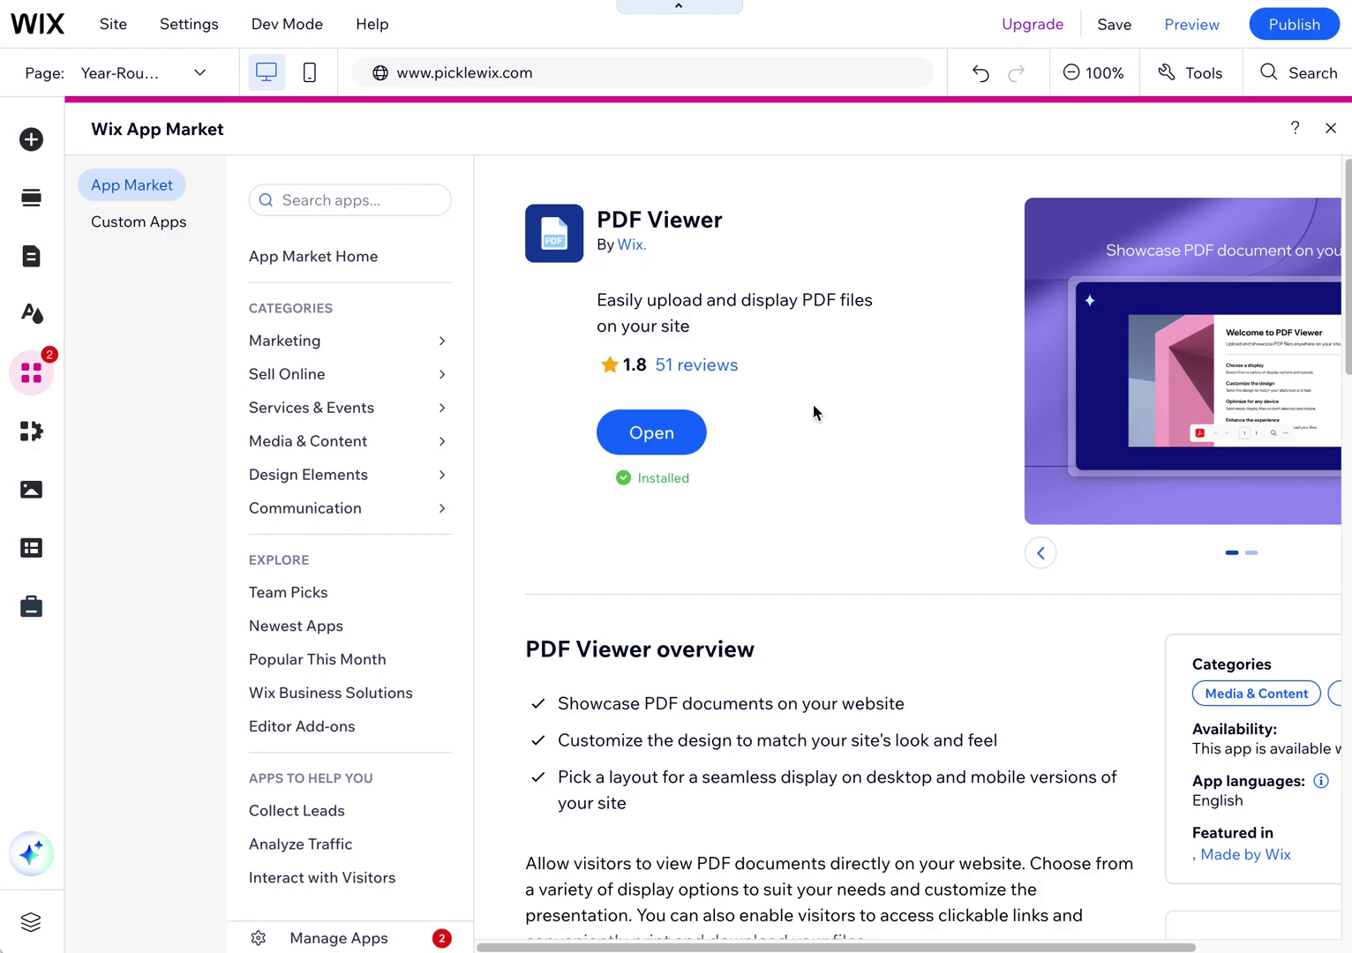
{"action": "left_click", "coordinate": [1325, 129]}
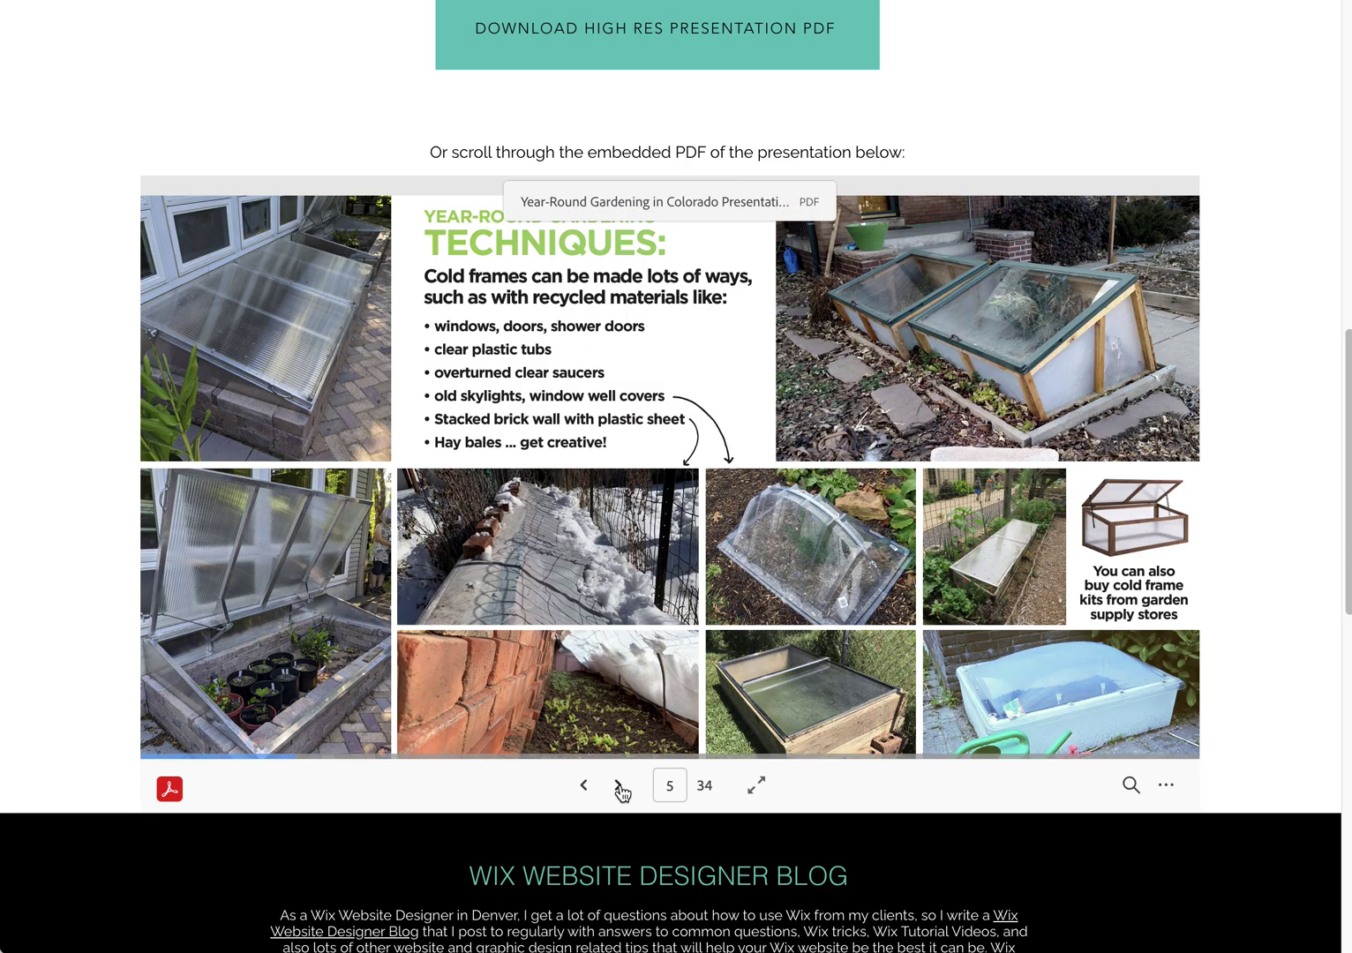
Advance the live embedded presentation four pages, from slide 5 to slide 9
{"action": "left_click", "coordinate": [620, 789]}
{"action": "left_click", "coordinate": [619, 788]}
{"action": "left_click", "coordinate": [619, 788]}
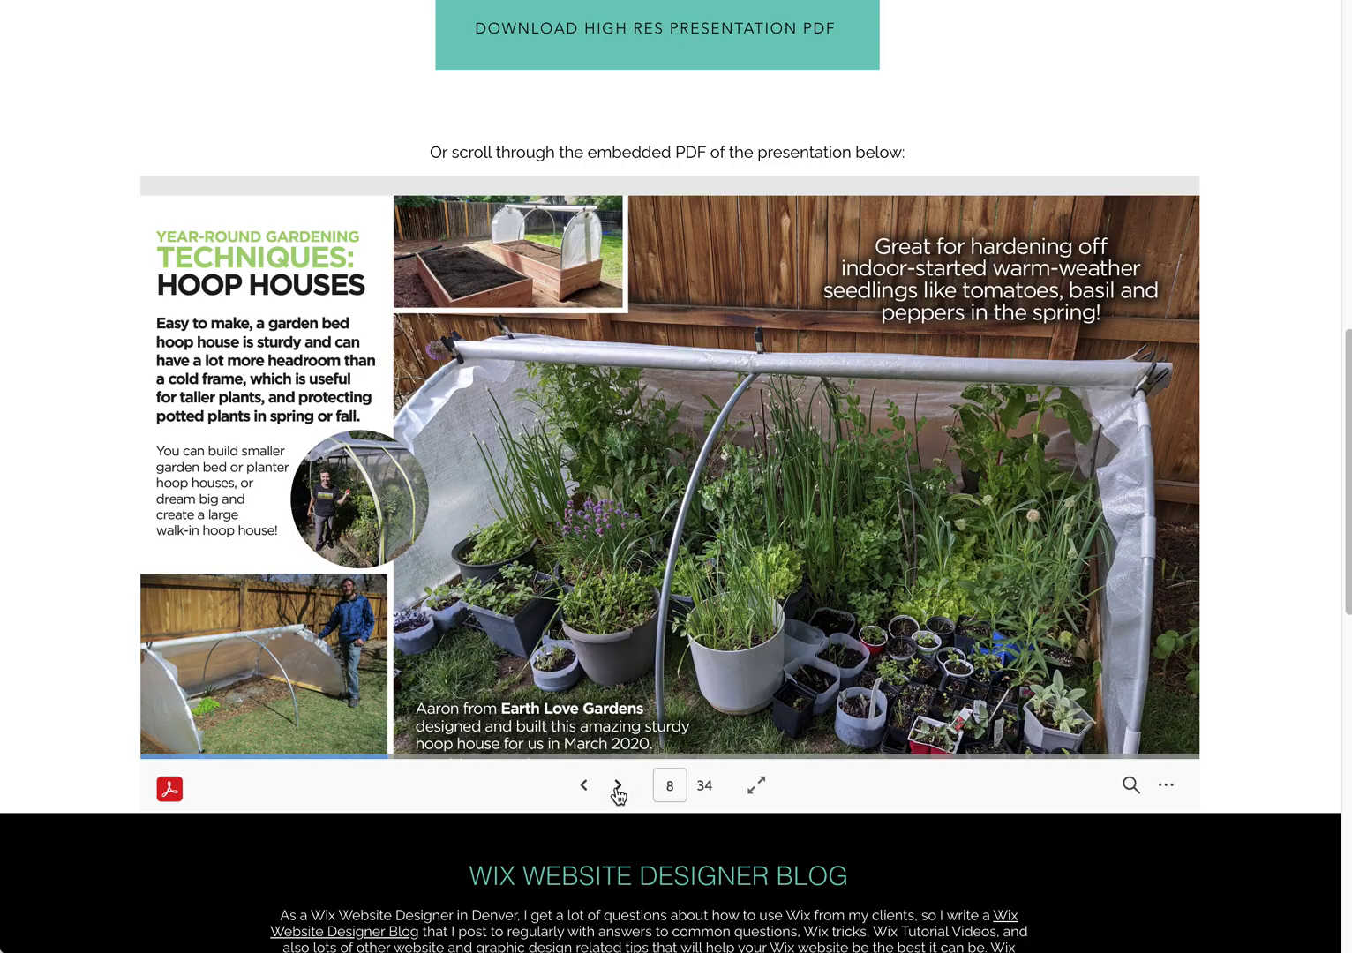
{"action": "left_click", "coordinate": [618, 786]}
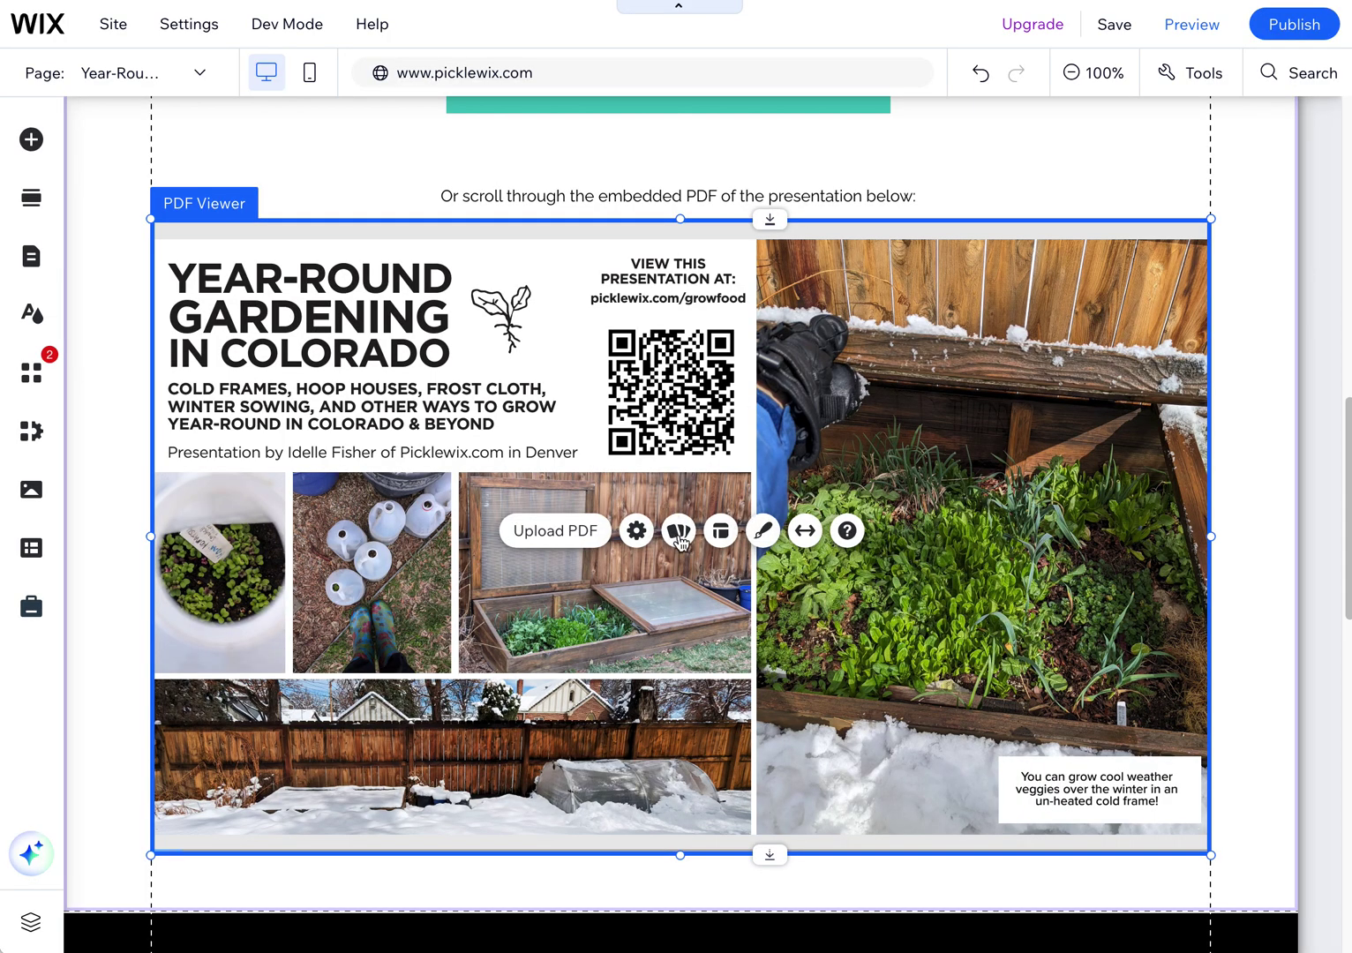
Apply the In-line preset to the PDF Viewer and preview the page
{"action": "left_click", "coordinate": [679, 534]}
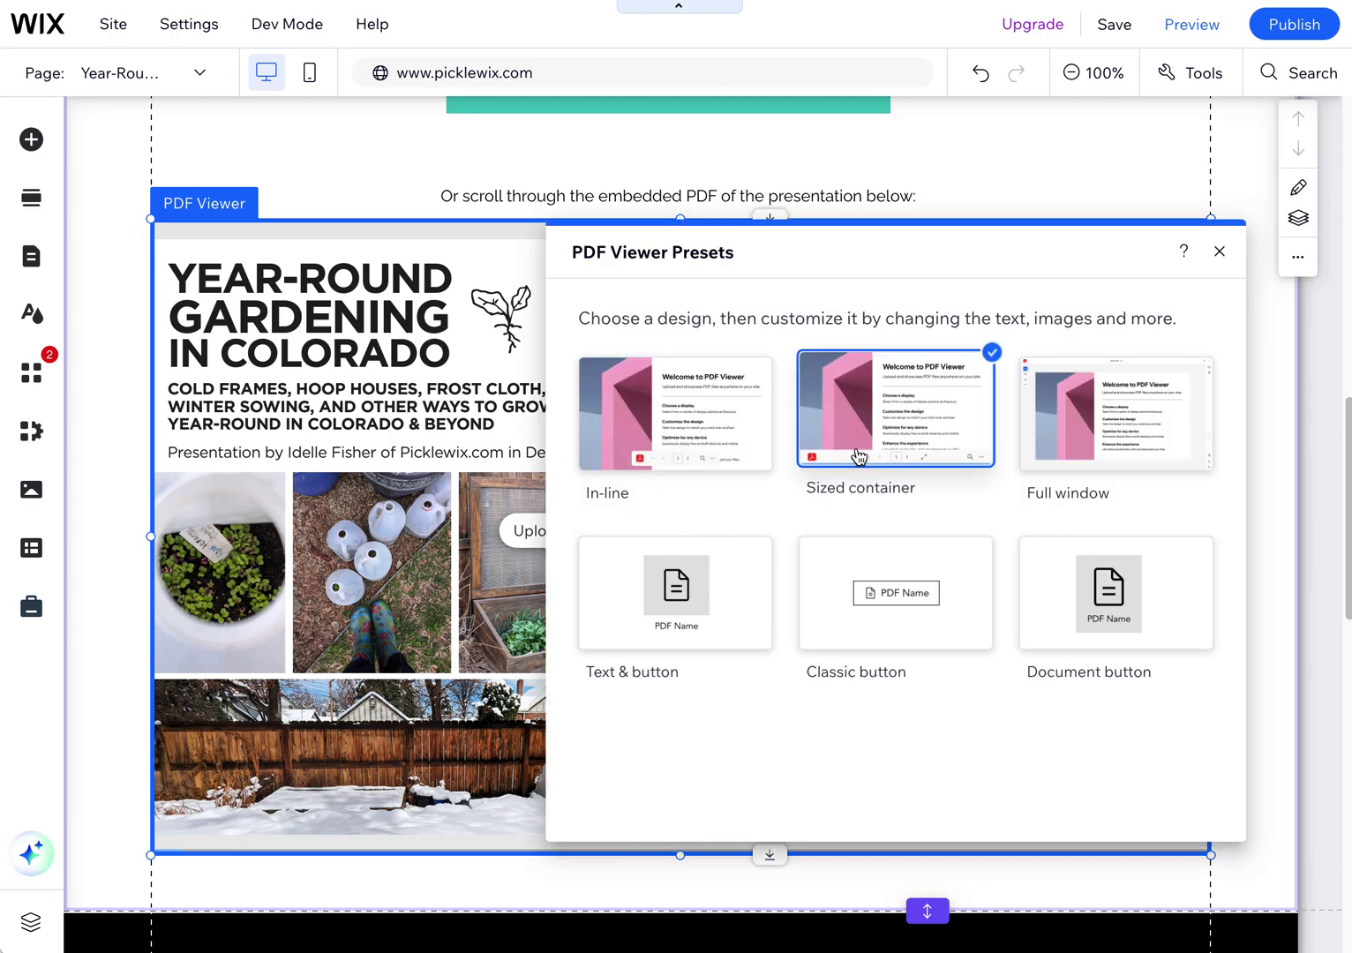
{"action": "left_click", "coordinate": [668, 439]}
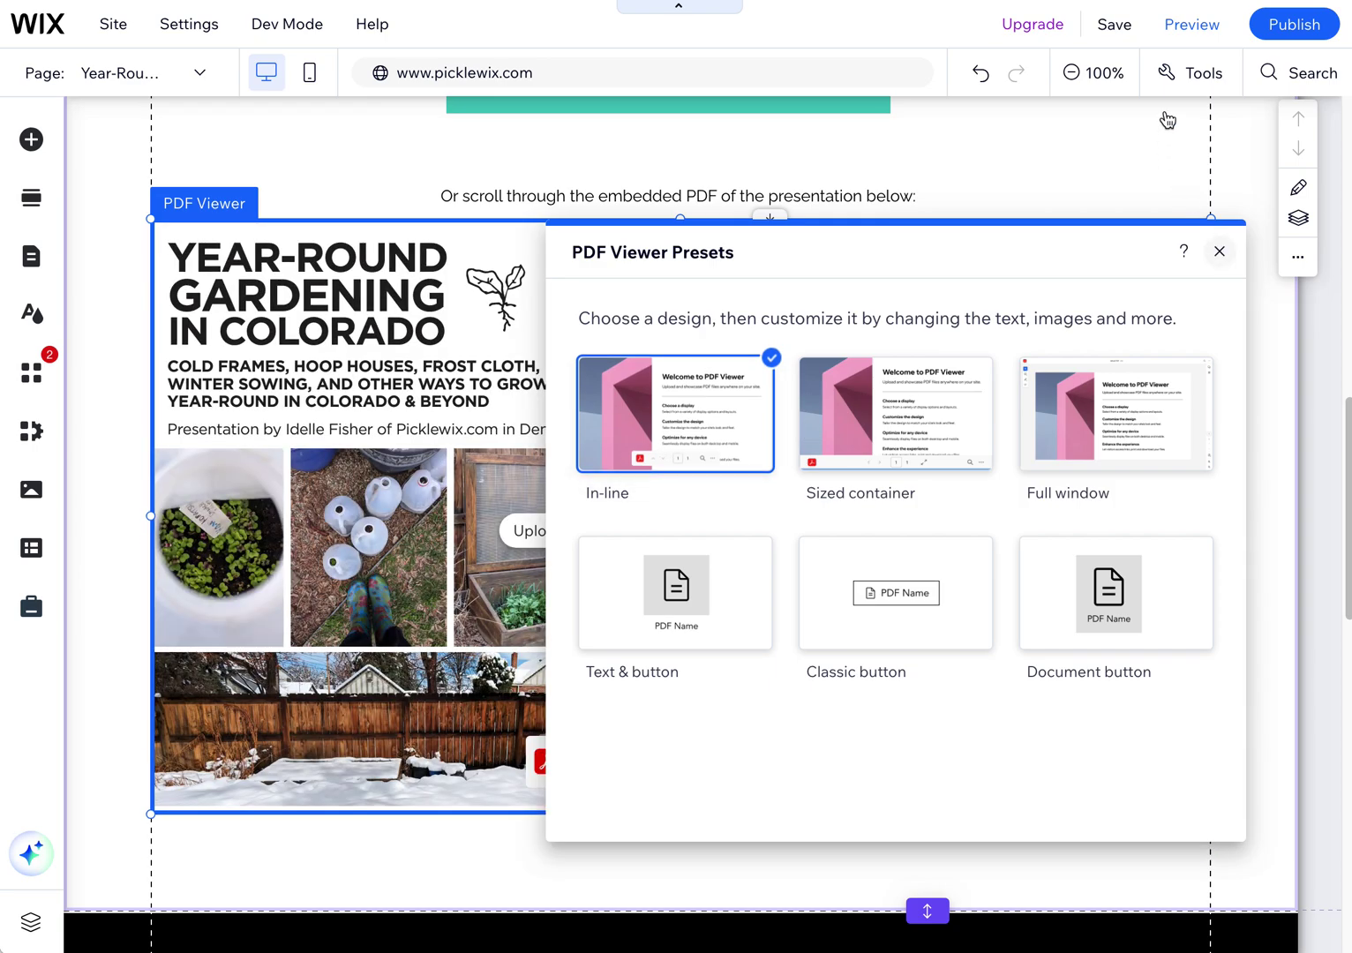
{"action": "left_click", "coordinate": [1183, 34]}
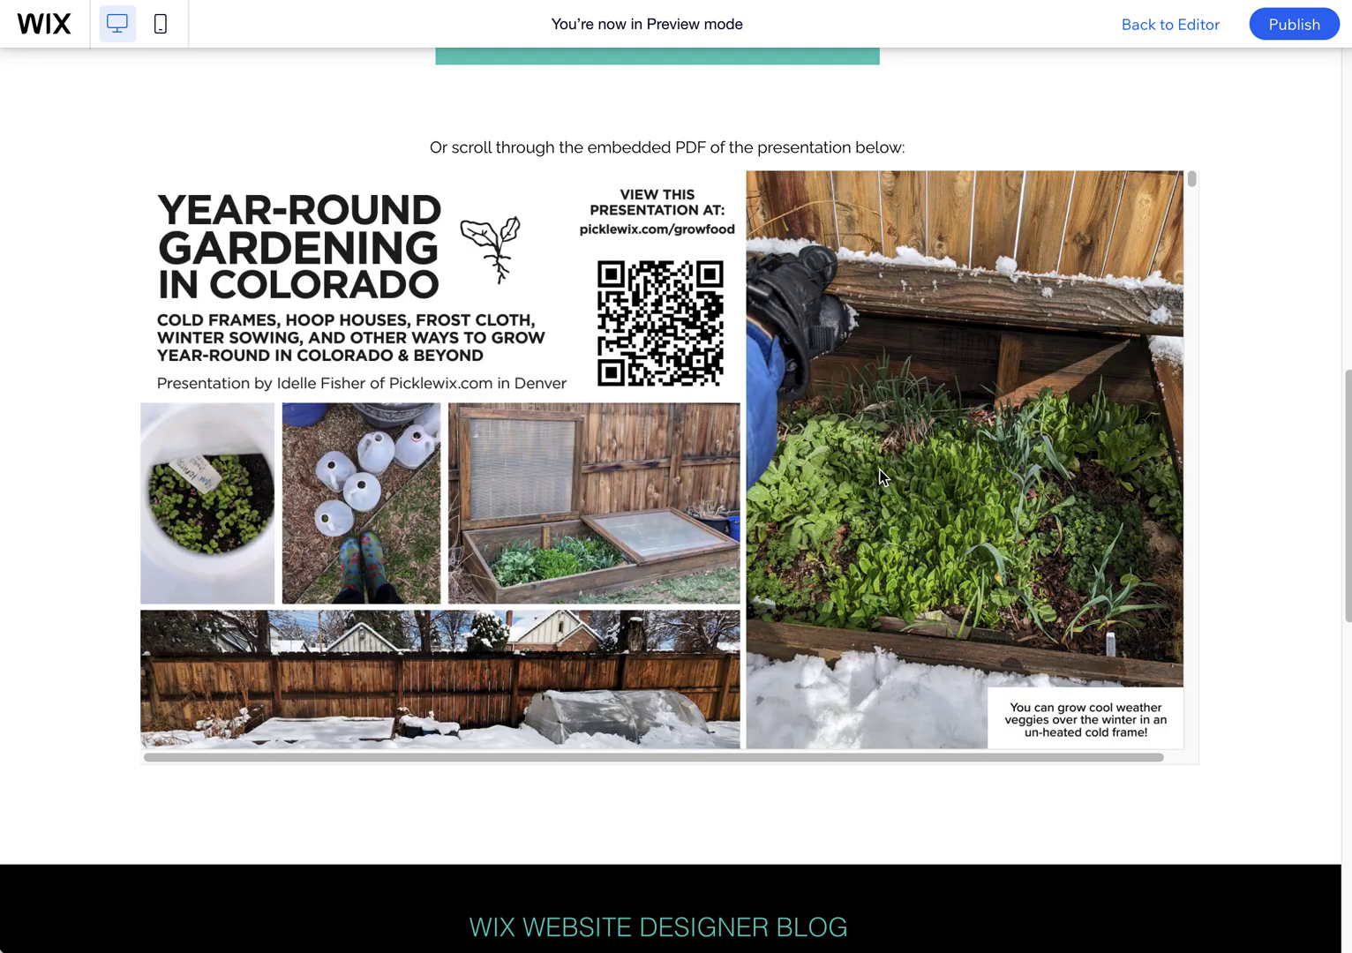
Scroll through the embedded presentation PDF in Preview, advancing it to the next slide
{"action": "scroll", "coordinate": [879, 477], "scroll_direction": "down", "scroll_amount": 6}
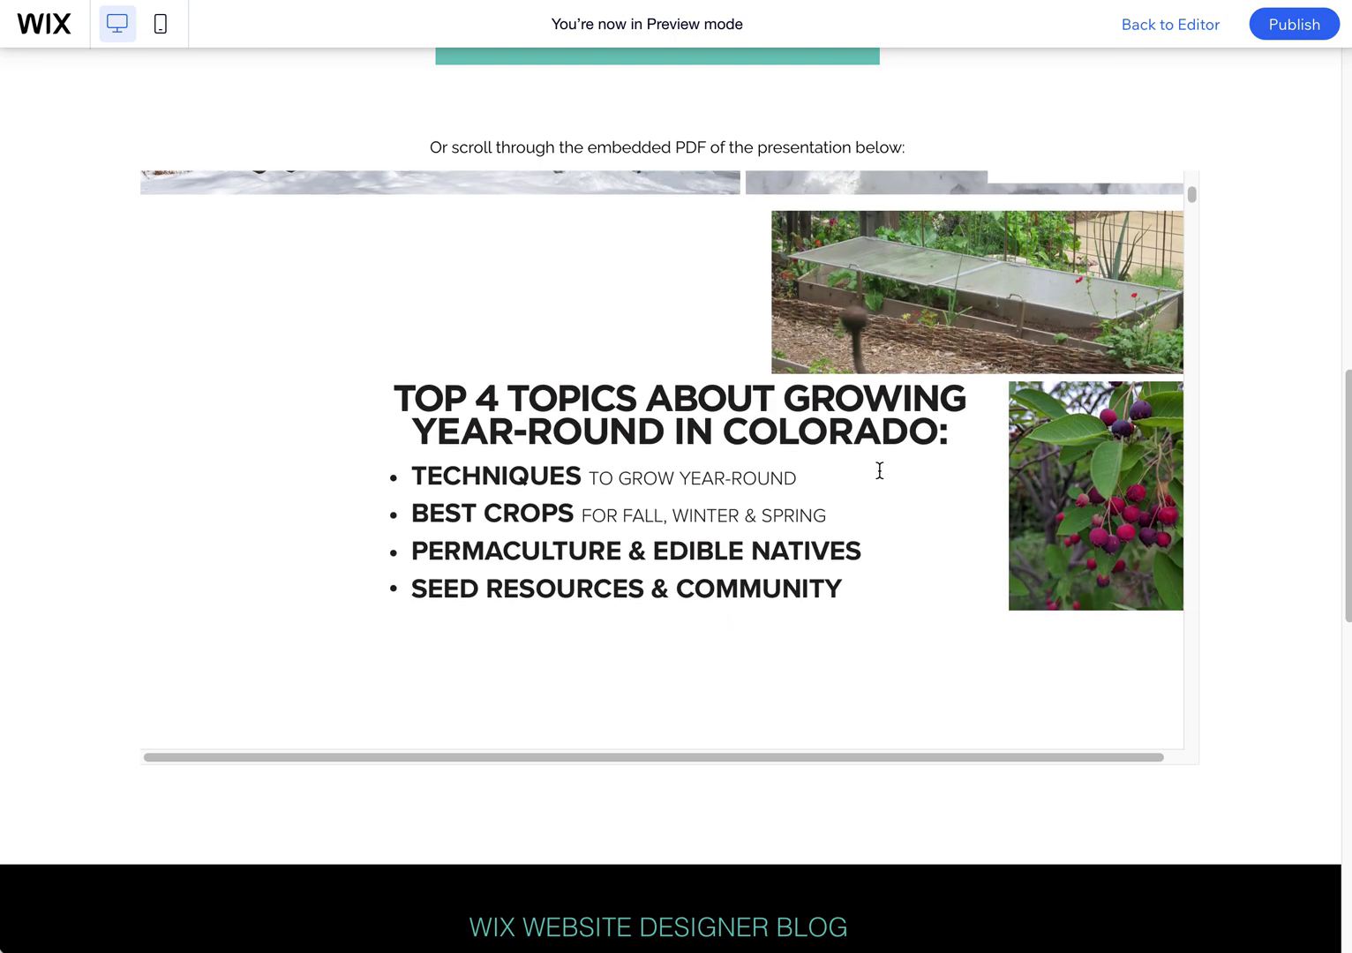
{"action": "scroll", "coordinate": [880, 470], "scroll_direction": "down", "scroll_amount": 10}
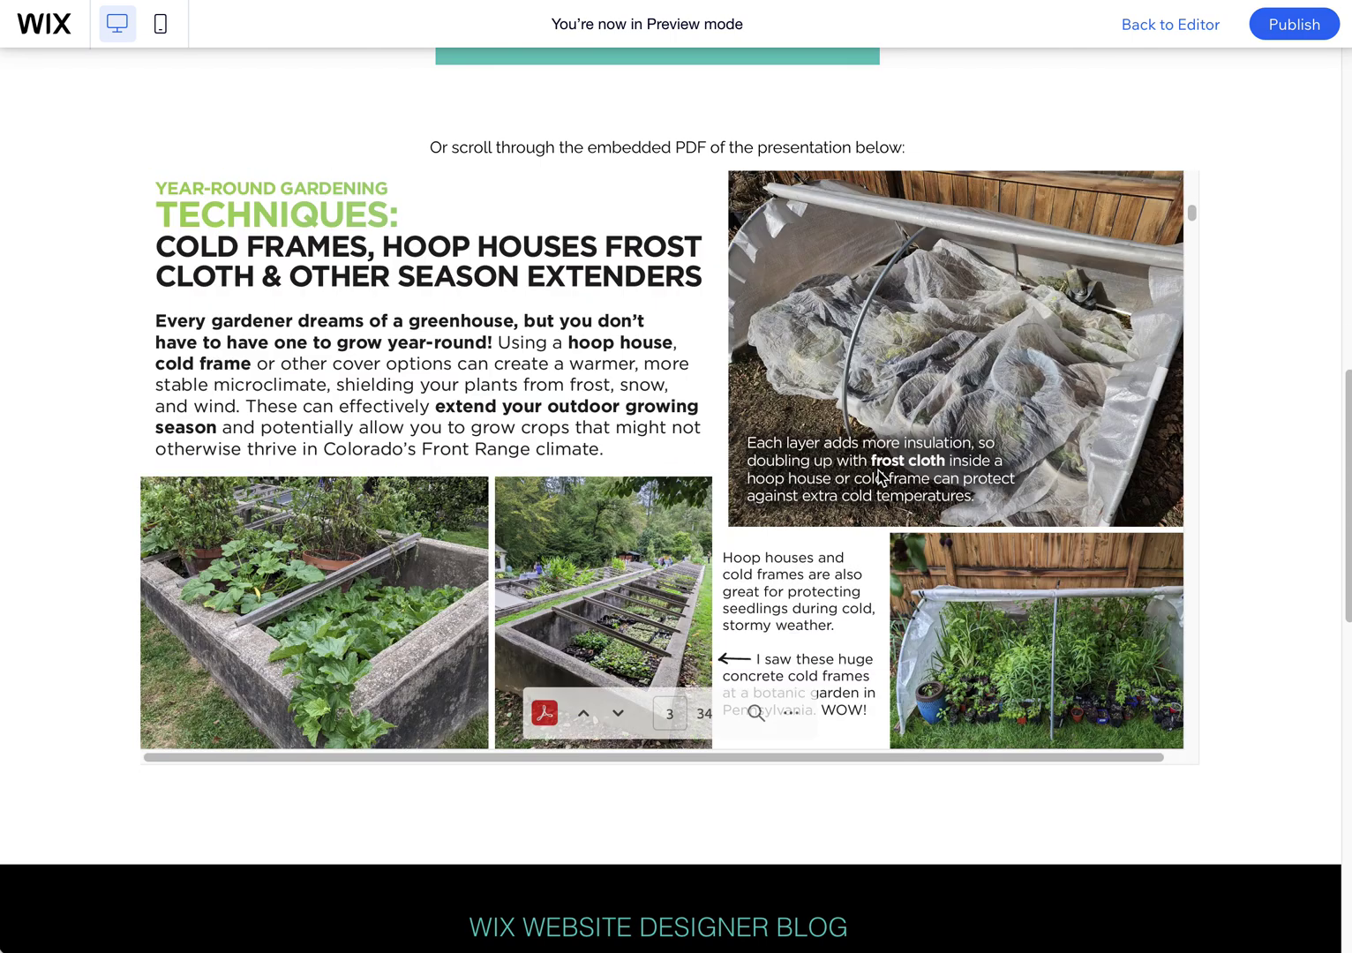
{"action": "scroll", "coordinate": [876, 471], "scroll_direction": "up", "scroll_amount": 15}
{"action": "scroll", "coordinate": [876, 470], "scroll_direction": "down", "scroll_amount": 4}
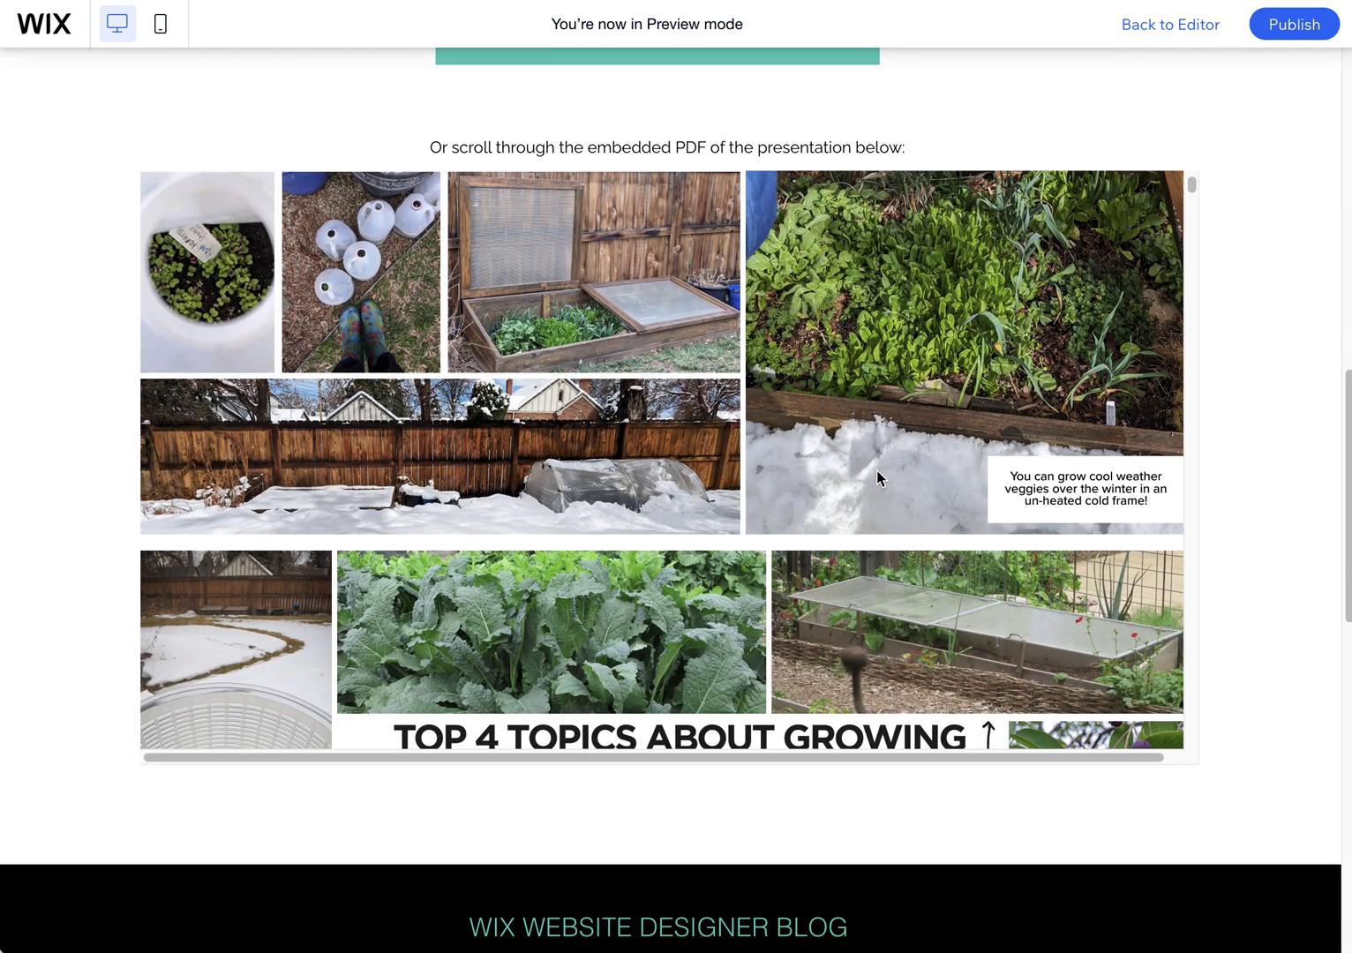
{"action": "scroll", "coordinate": [876, 471], "scroll_direction": "down", "scroll_amount": 3}
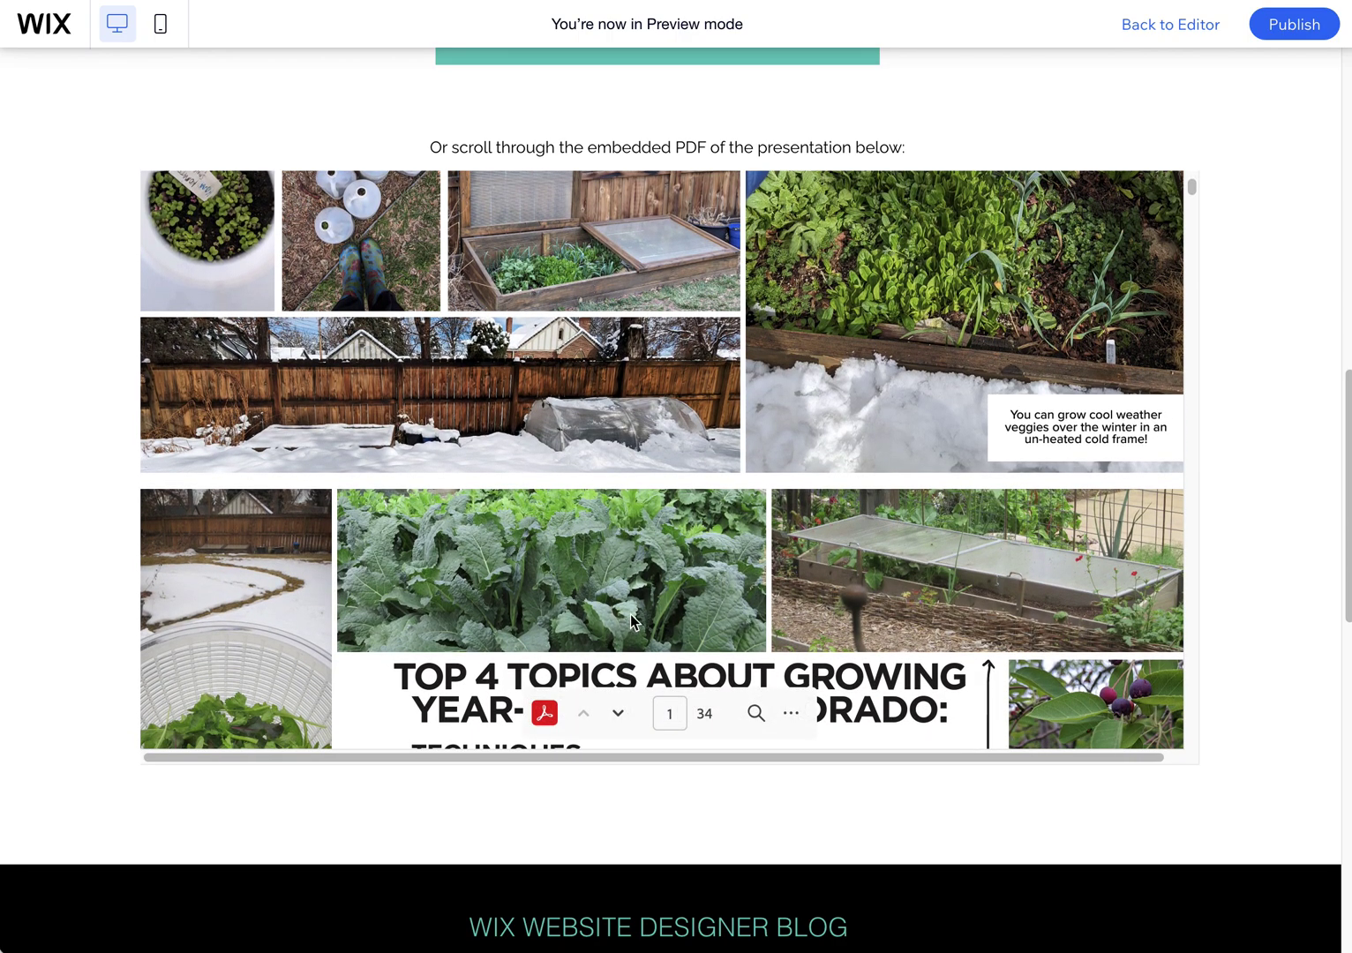
{"action": "scroll", "coordinate": [817, 615], "scroll_direction": "down", "scroll_amount": 5}
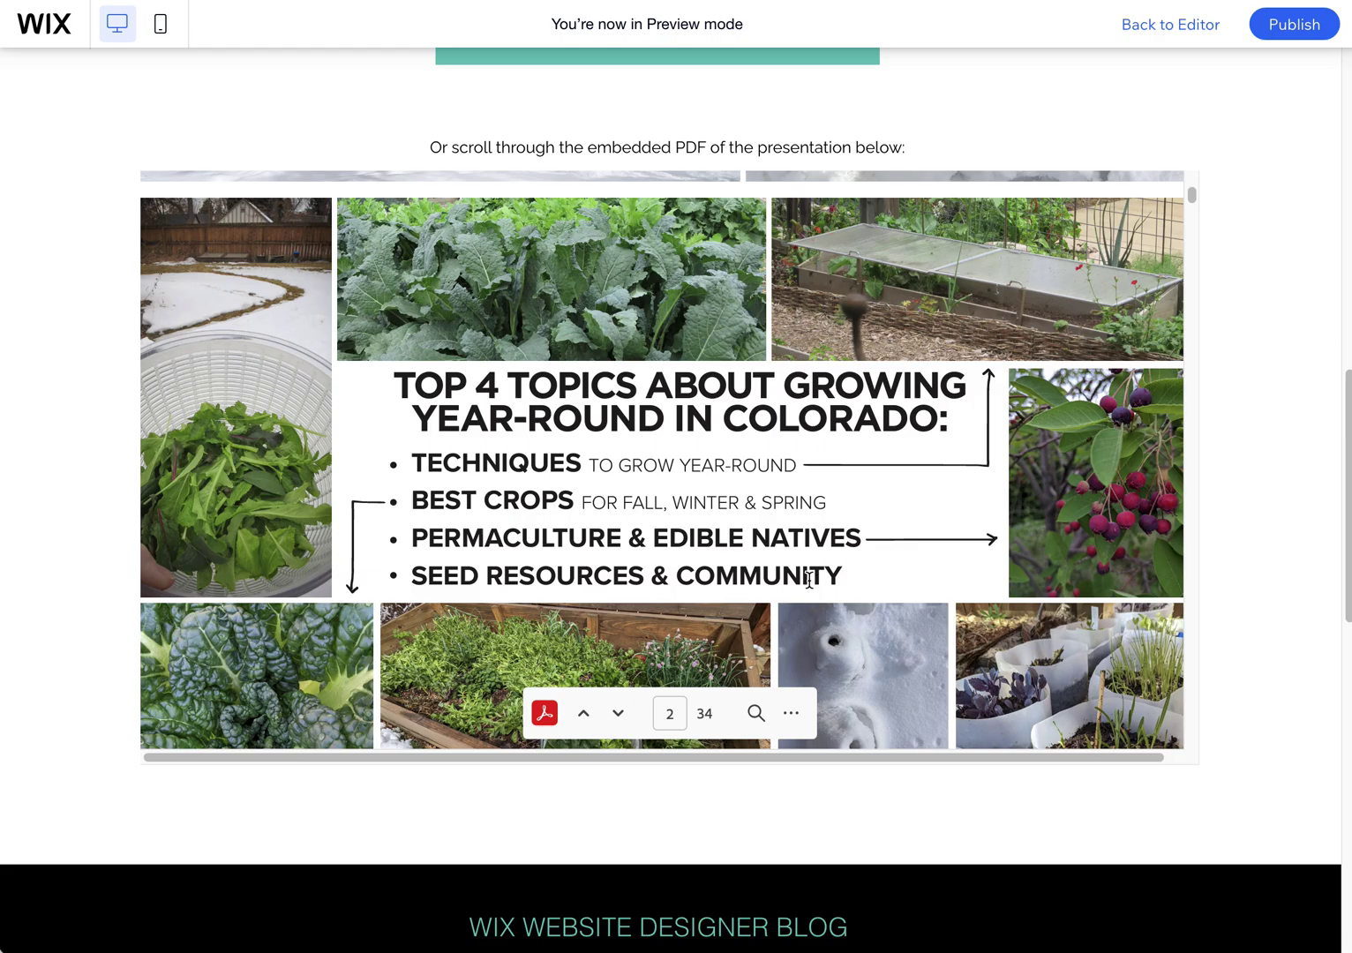
{"action": "scroll", "coordinate": [637, 711], "scroll_direction": "down", "scroll_amount": 10}
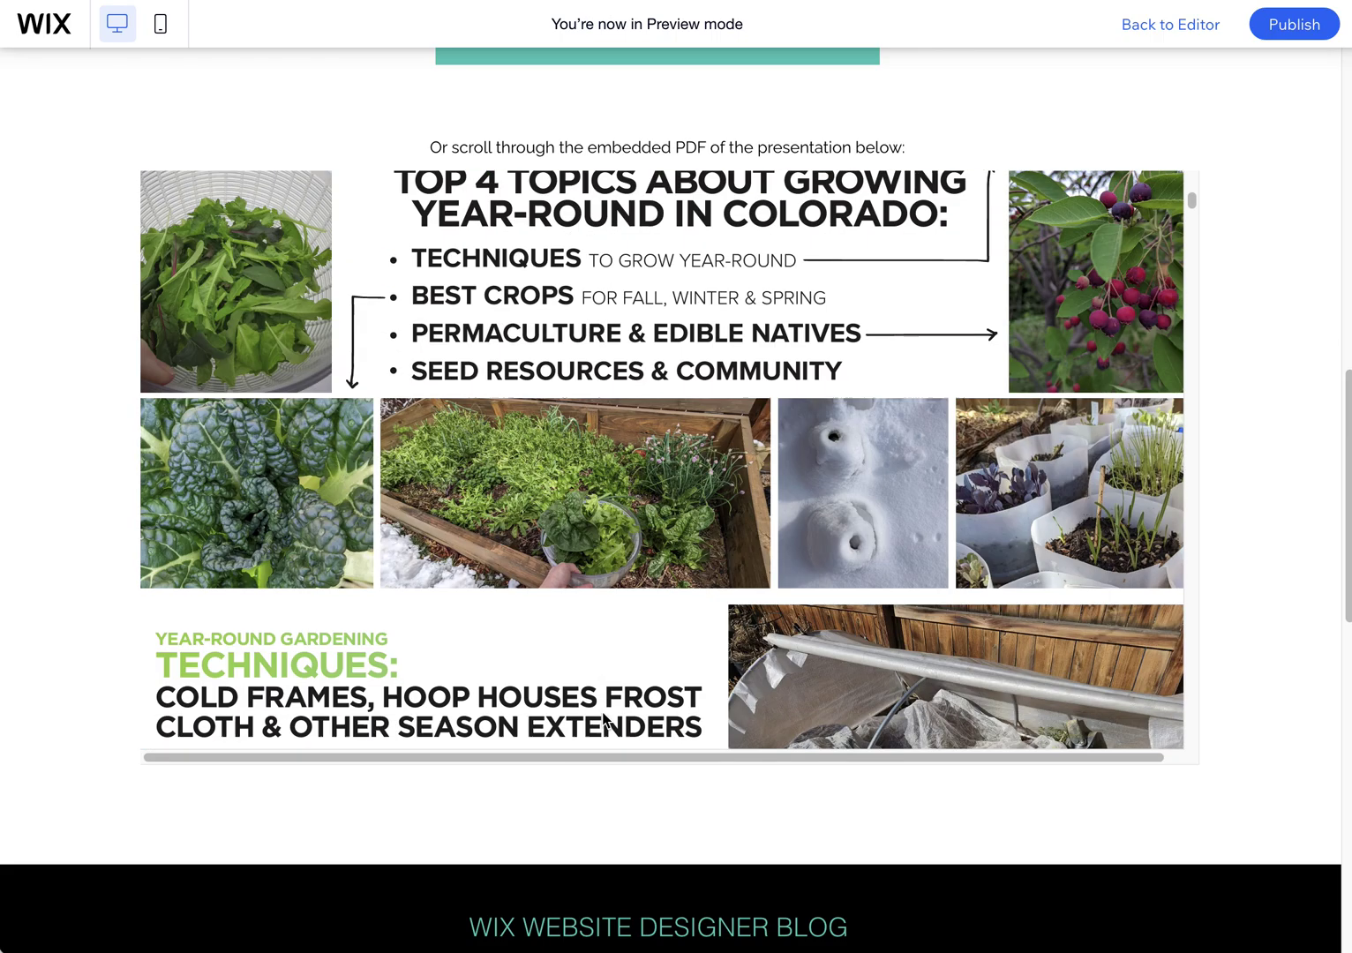
{"action": "scroll", "coordinate": [619, 722], "scroll_direction": "down", "scroll_amount": 6}
{"action": "scroll", "coordinate": [619, 723], "scroll_direction": "down", "scroll_amount": 5}
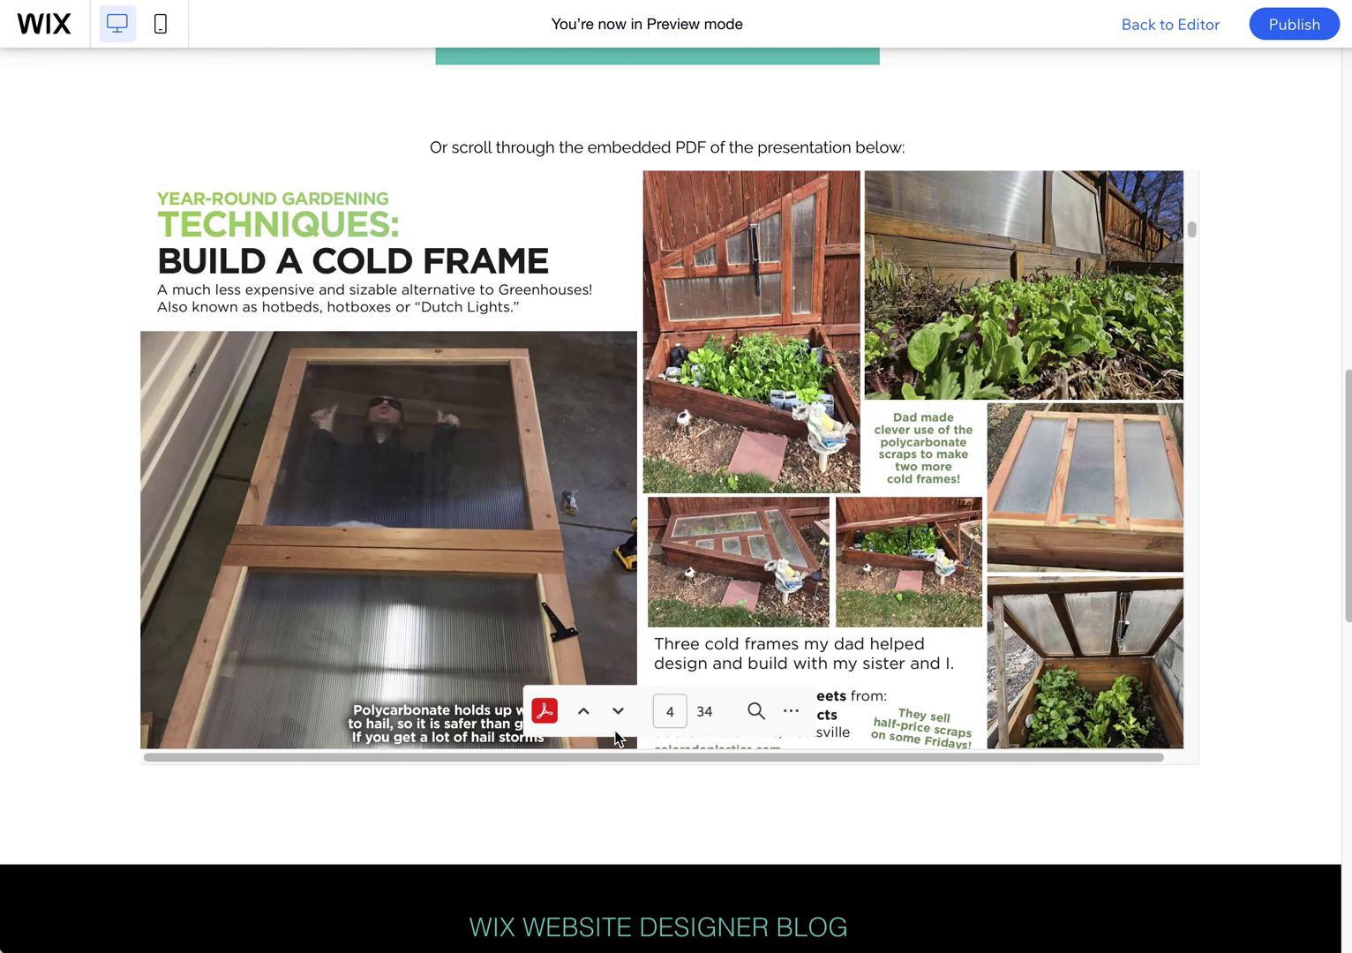
{"action": "left_click", "coordinate": [617, 713]}
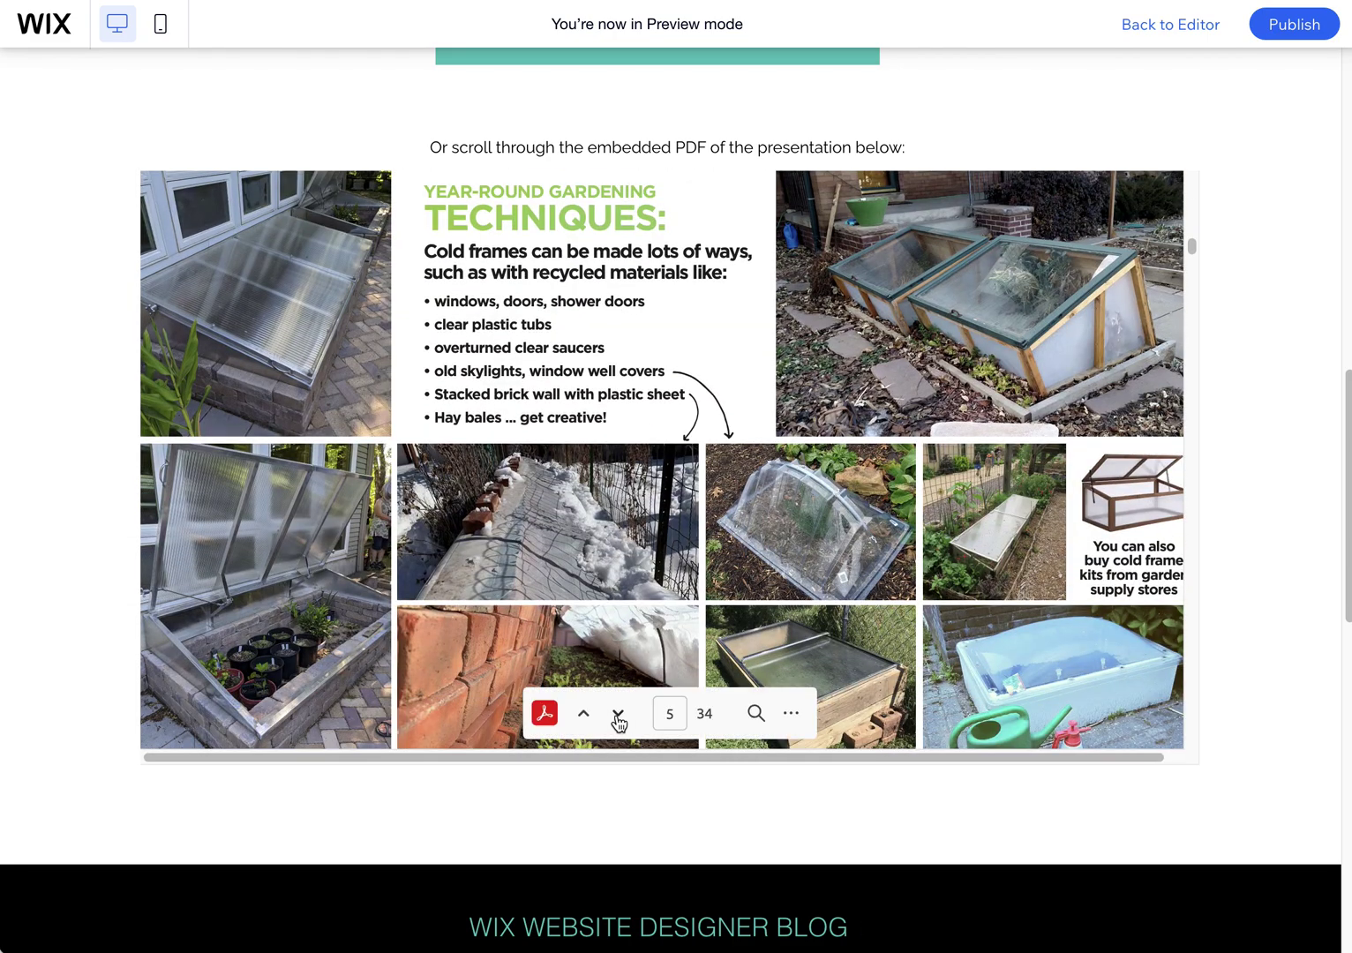
{"action": "scroll", "coordinate": [804, 601], "scroll_direction": "down", "scroll_amount": 4}
{"action": "scroll", "coordinate": [805, 600], "scroll_direction": "down", "scroll_amount": 10}
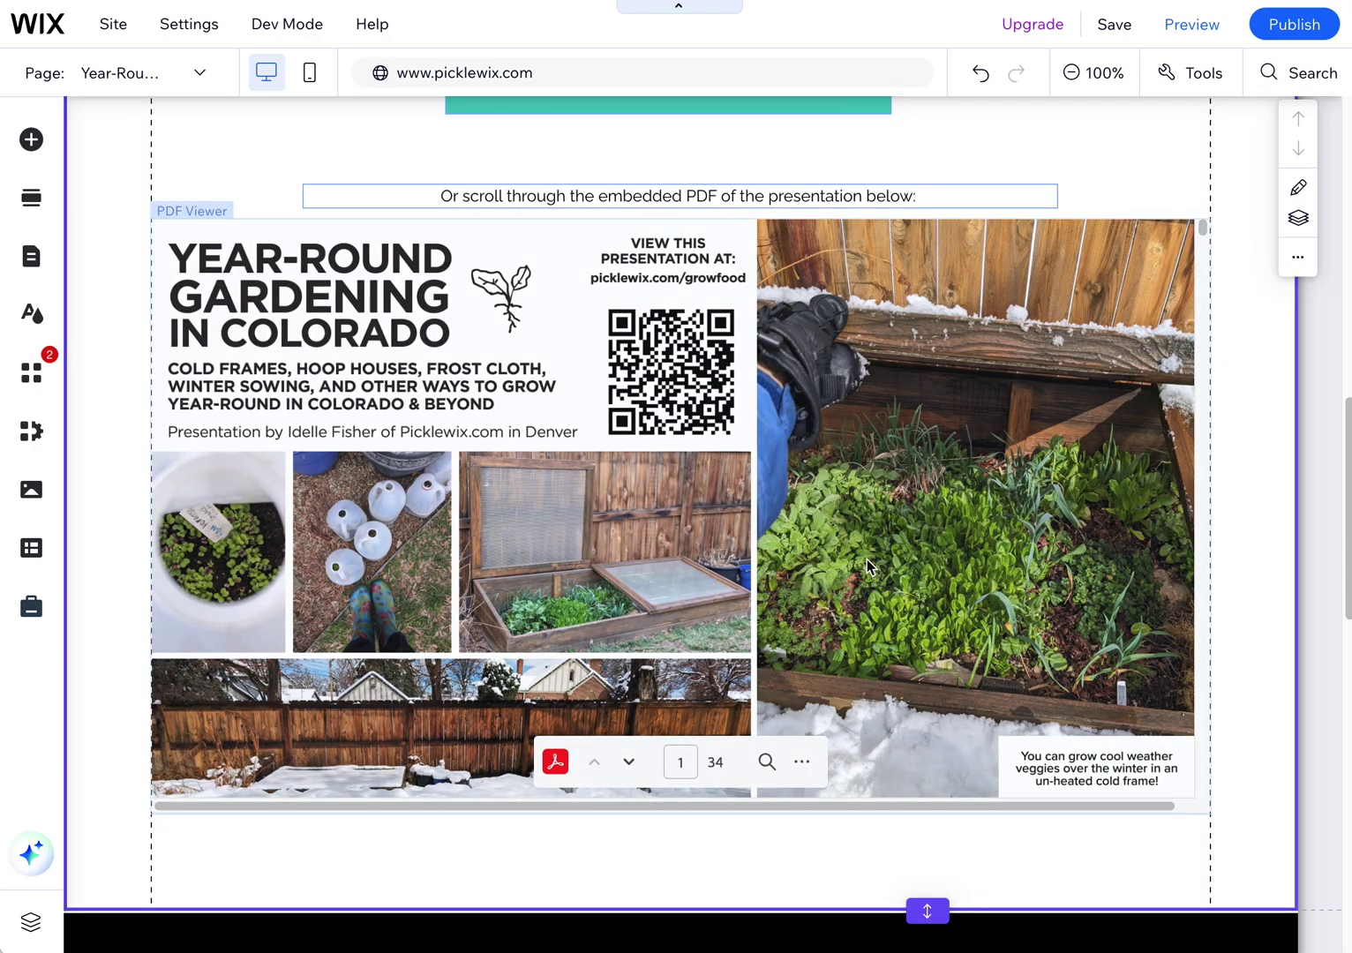
Stretch the PDF Viewer taller, restore the Sized container preset, then switch to mobile view
{"action": "left_click", "coordinate": [787, 588]}
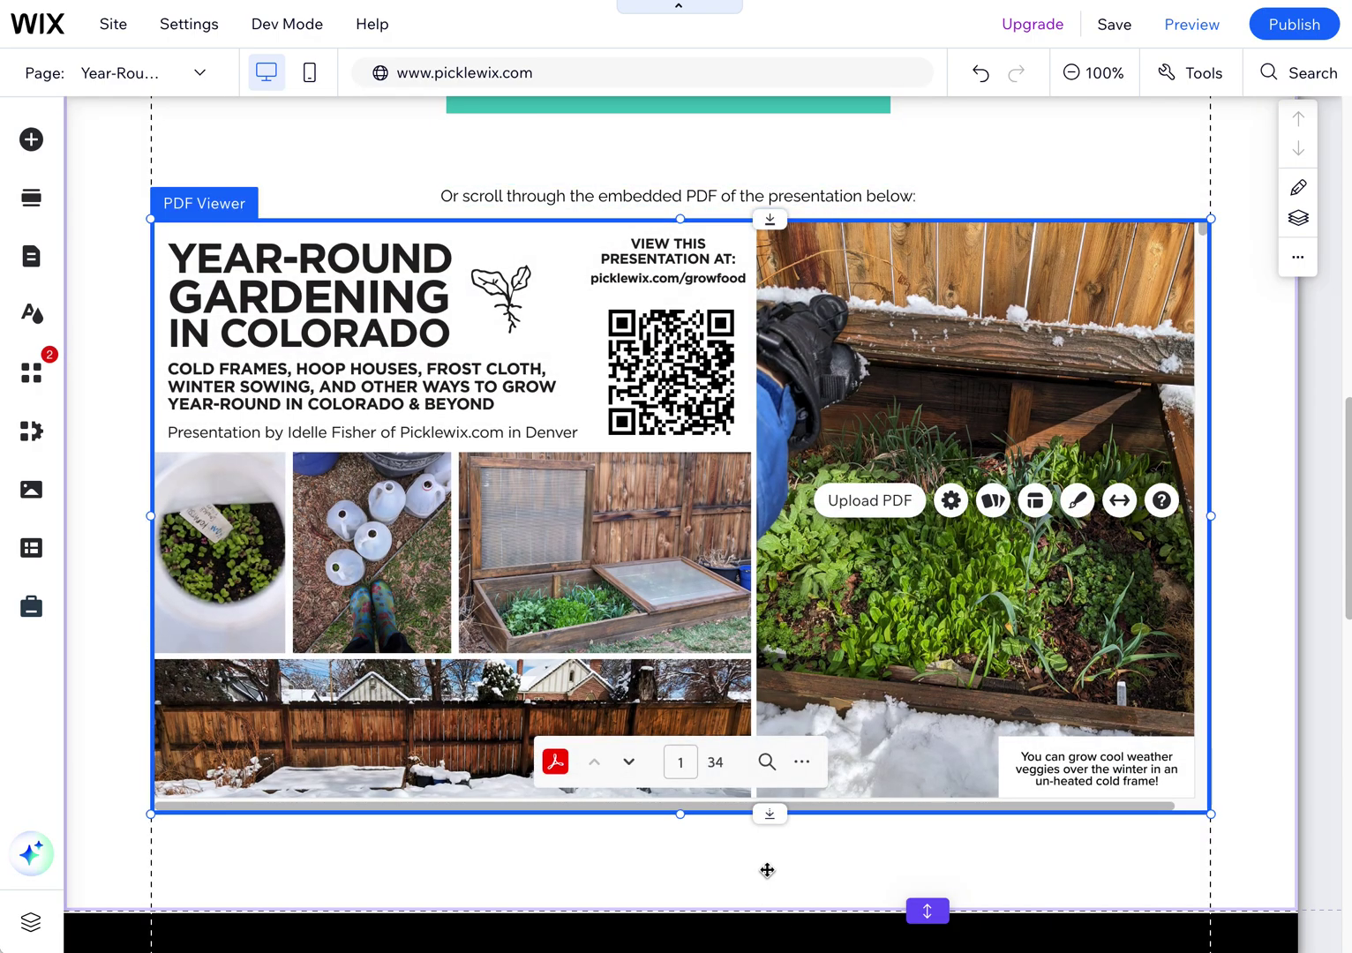
{"action": "left_click_drag", "start_coordinate": [680, 814], "coordinate": [680, 878]}
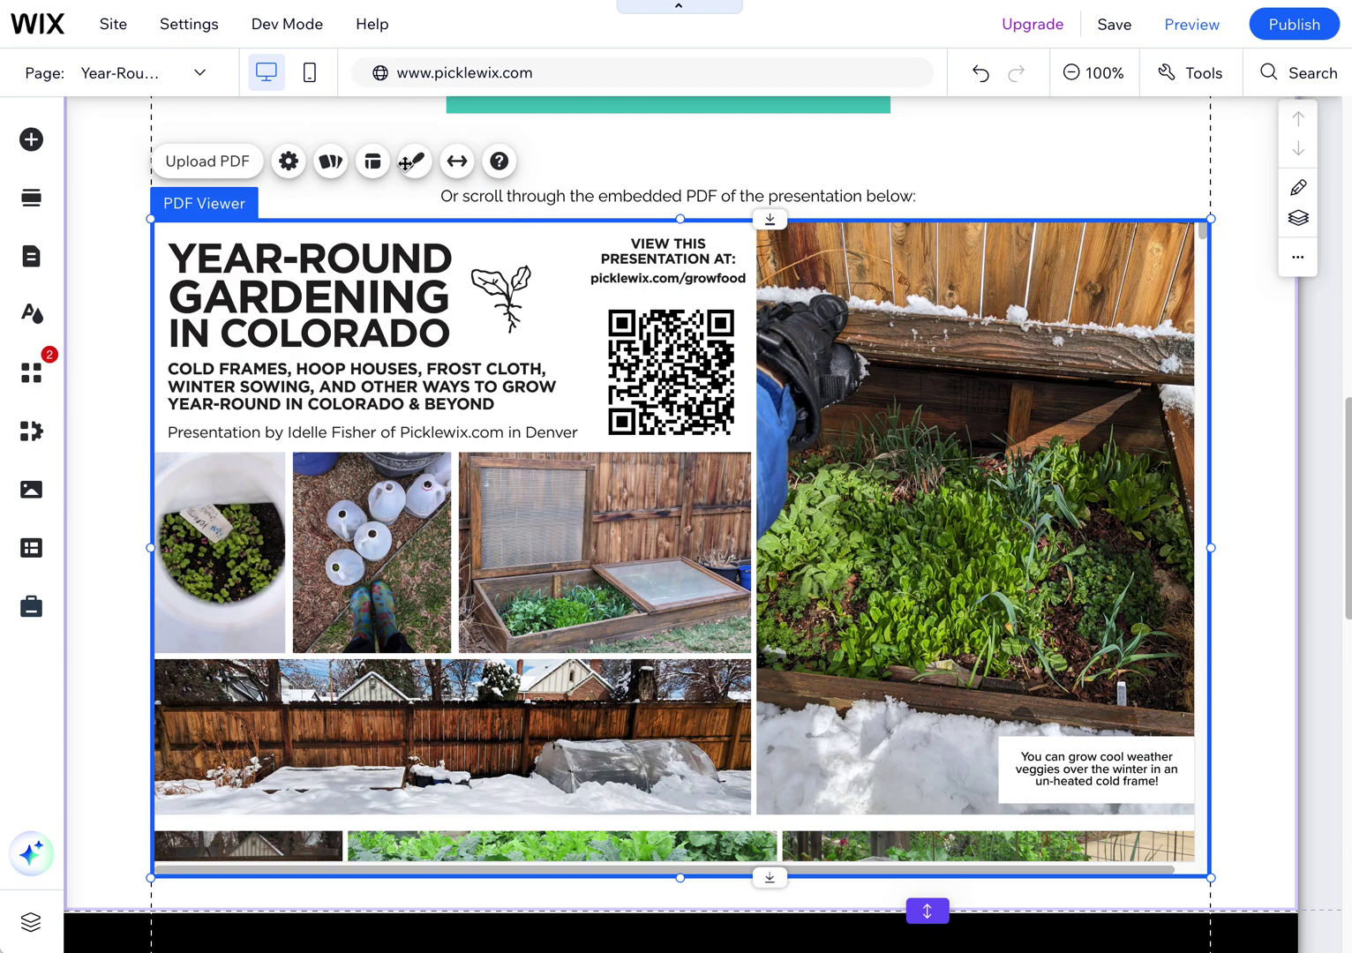
{"action": "left_click", "coordinate": [331, 162]}
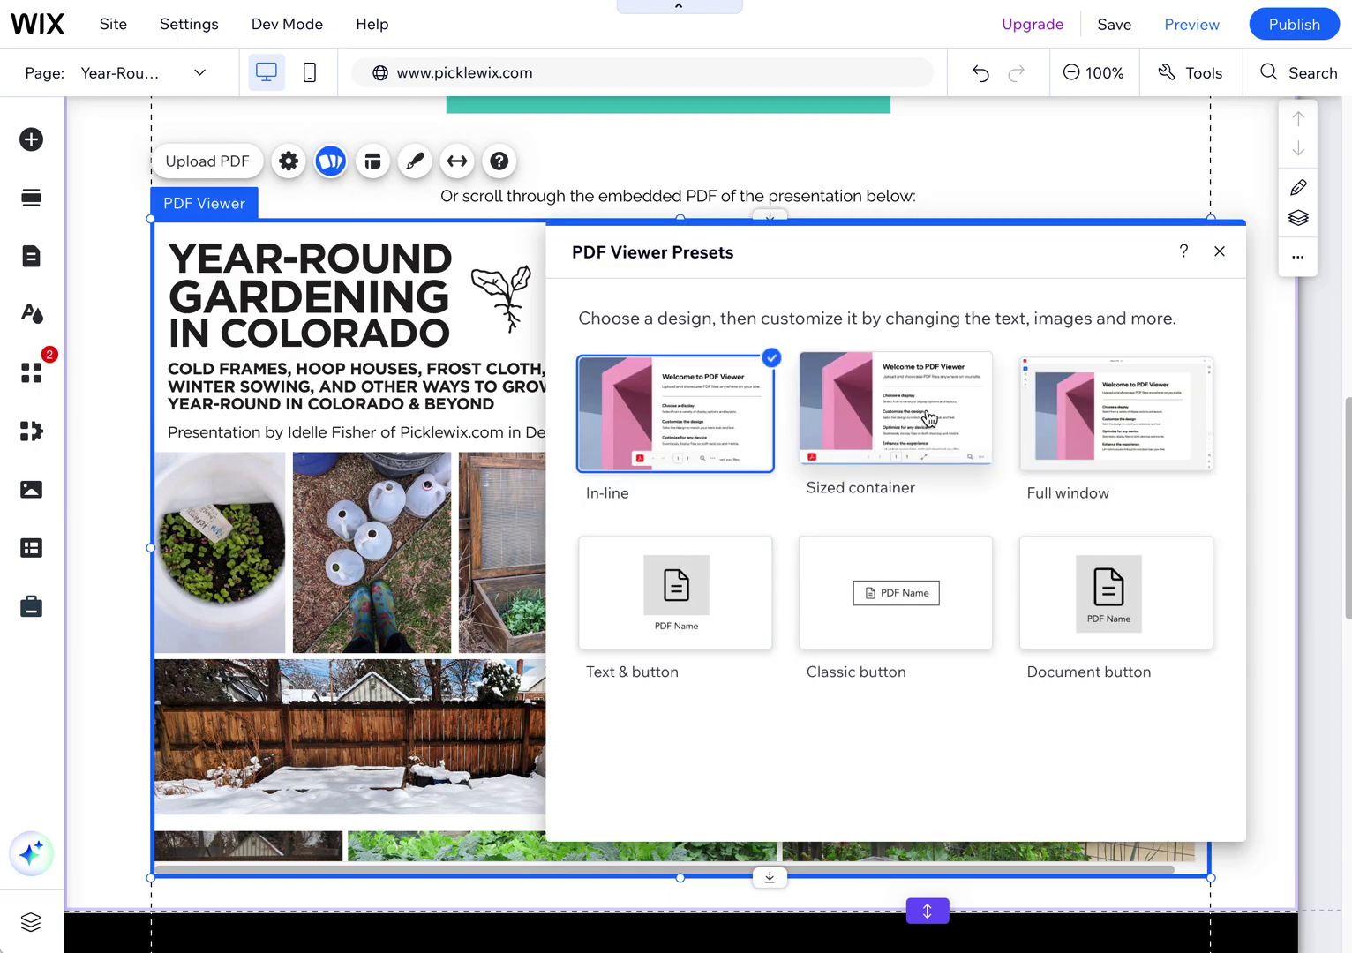
{"action": "left_click", "coordinate": [929, 417]}
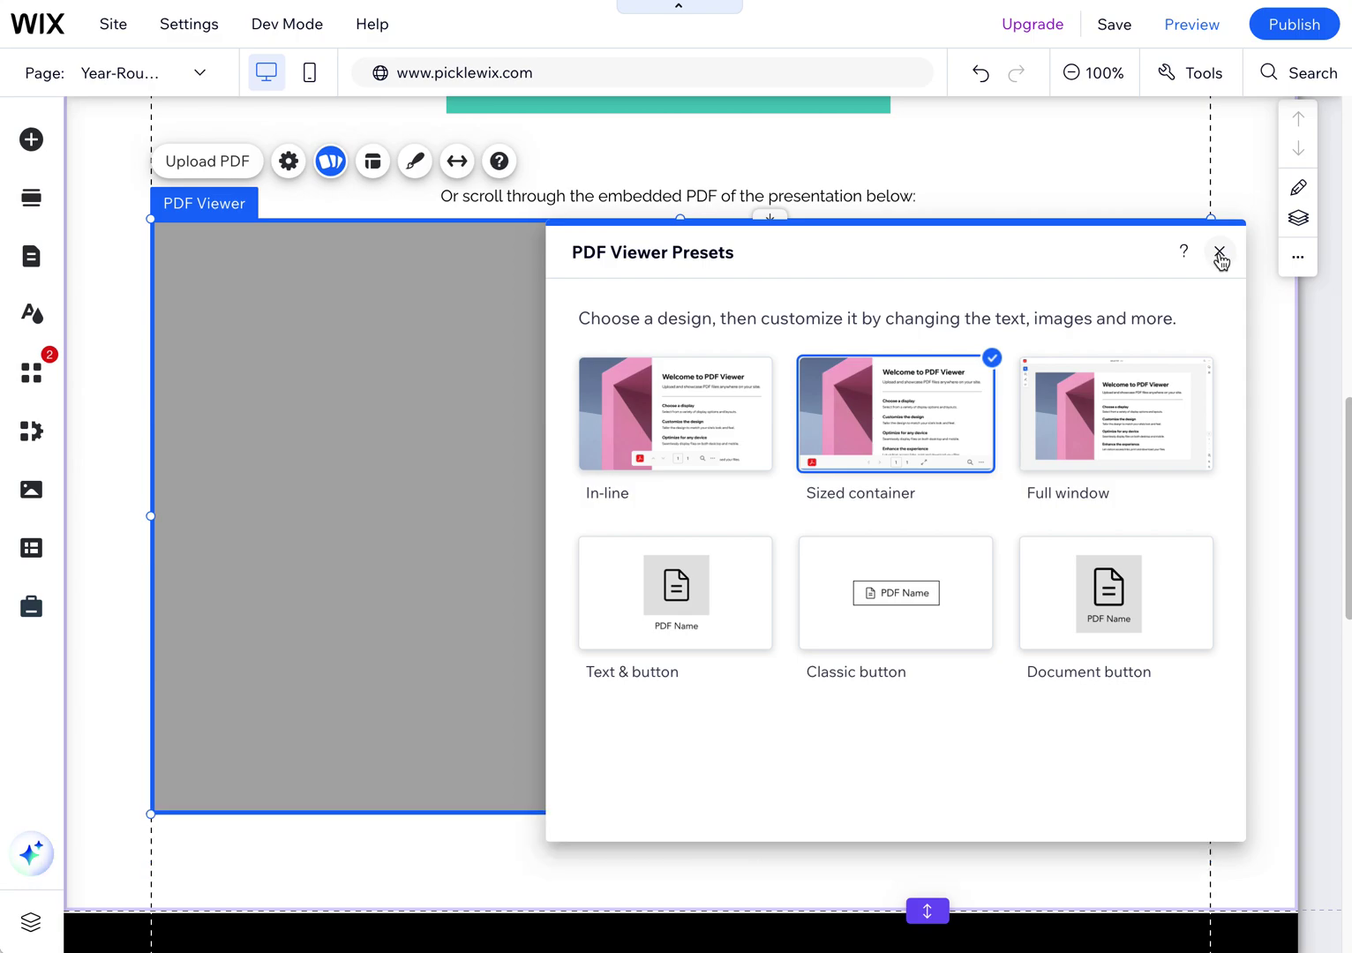
{"action": "left_click", "coordinate": [1219, 256]}
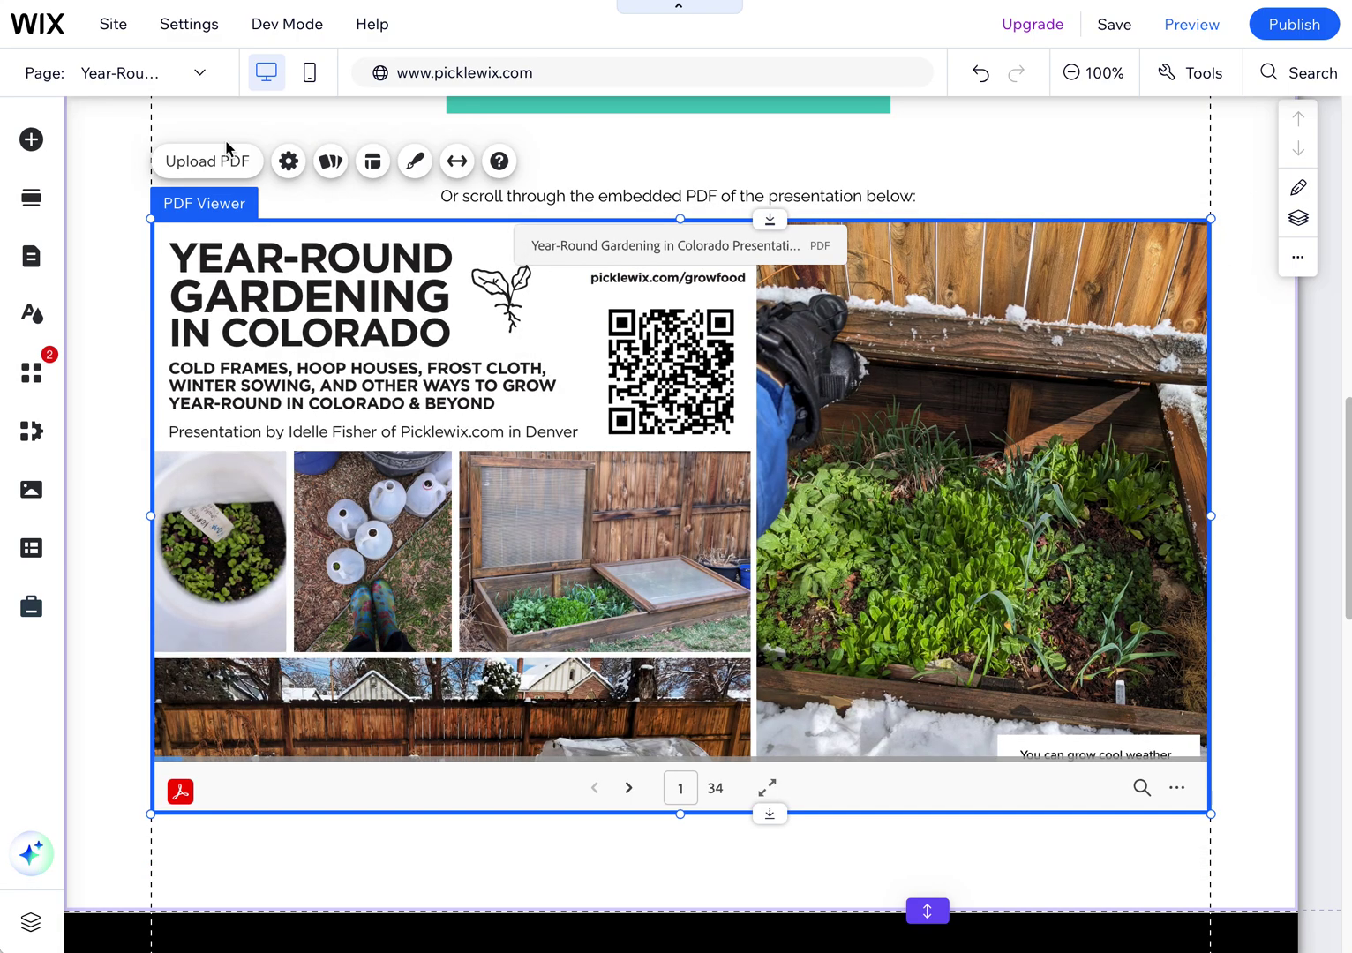
{"action": "left_click", "coordinate": [586, 519]}
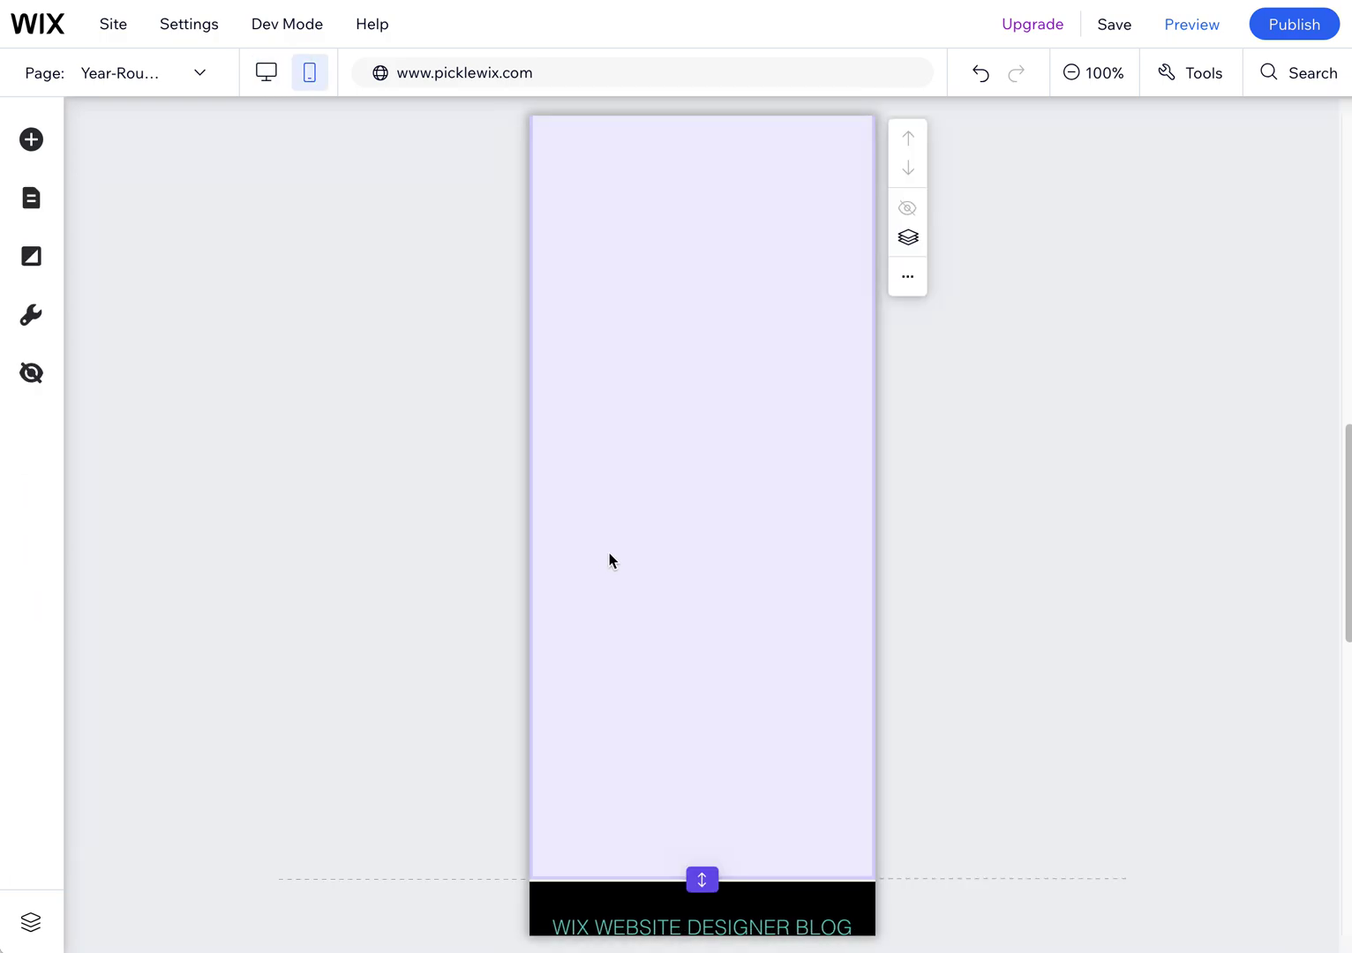
{"action": "scroll", "coordinate": [696, 569], "scroll_direction": "down", "scroll_amount": 4}
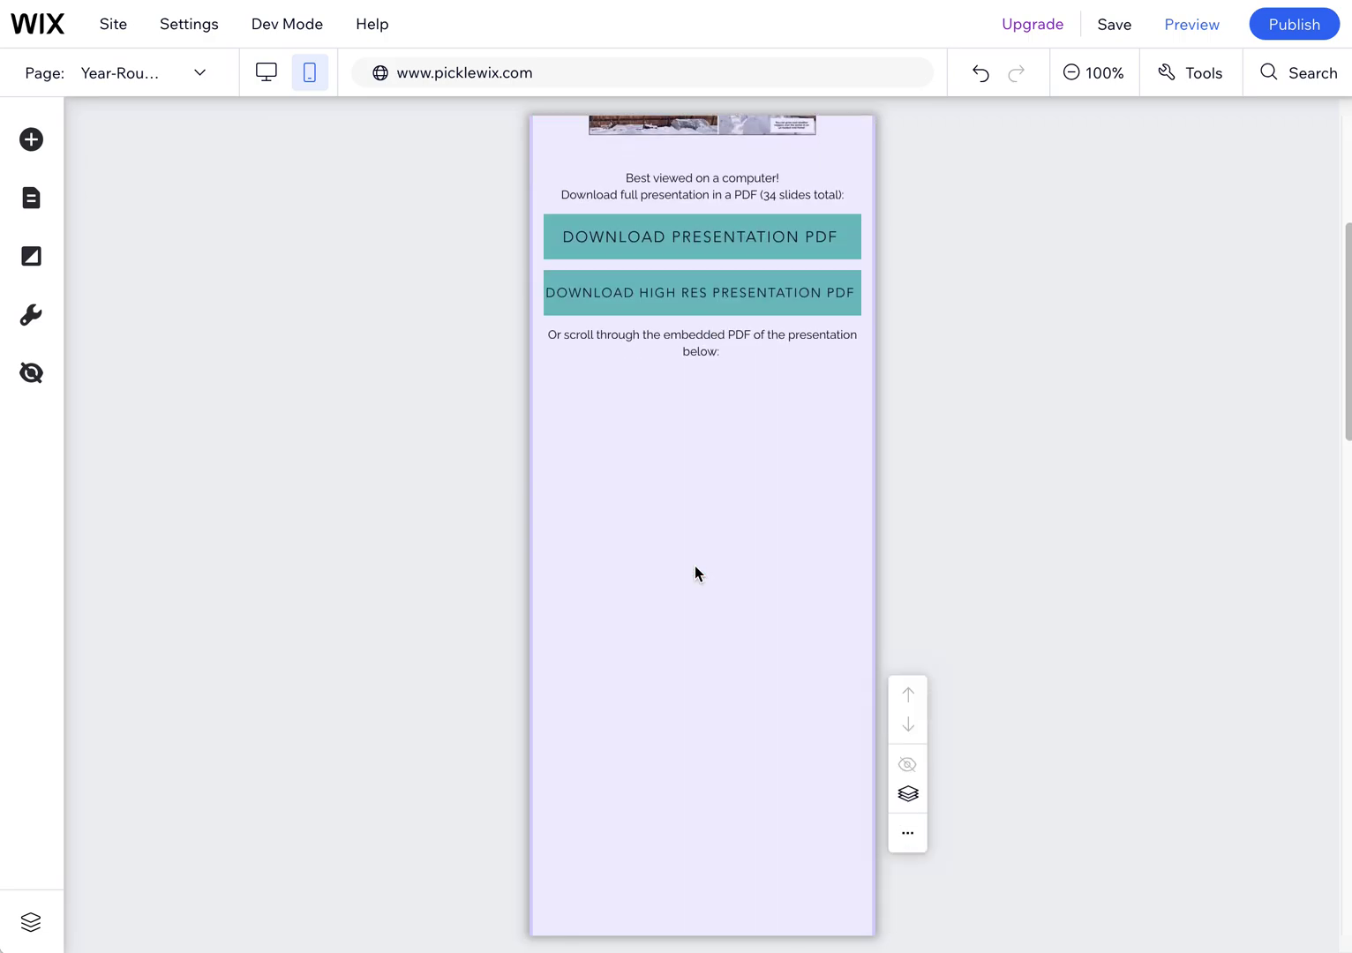
{"action": "left_click", "coordinate": [752, 489]}
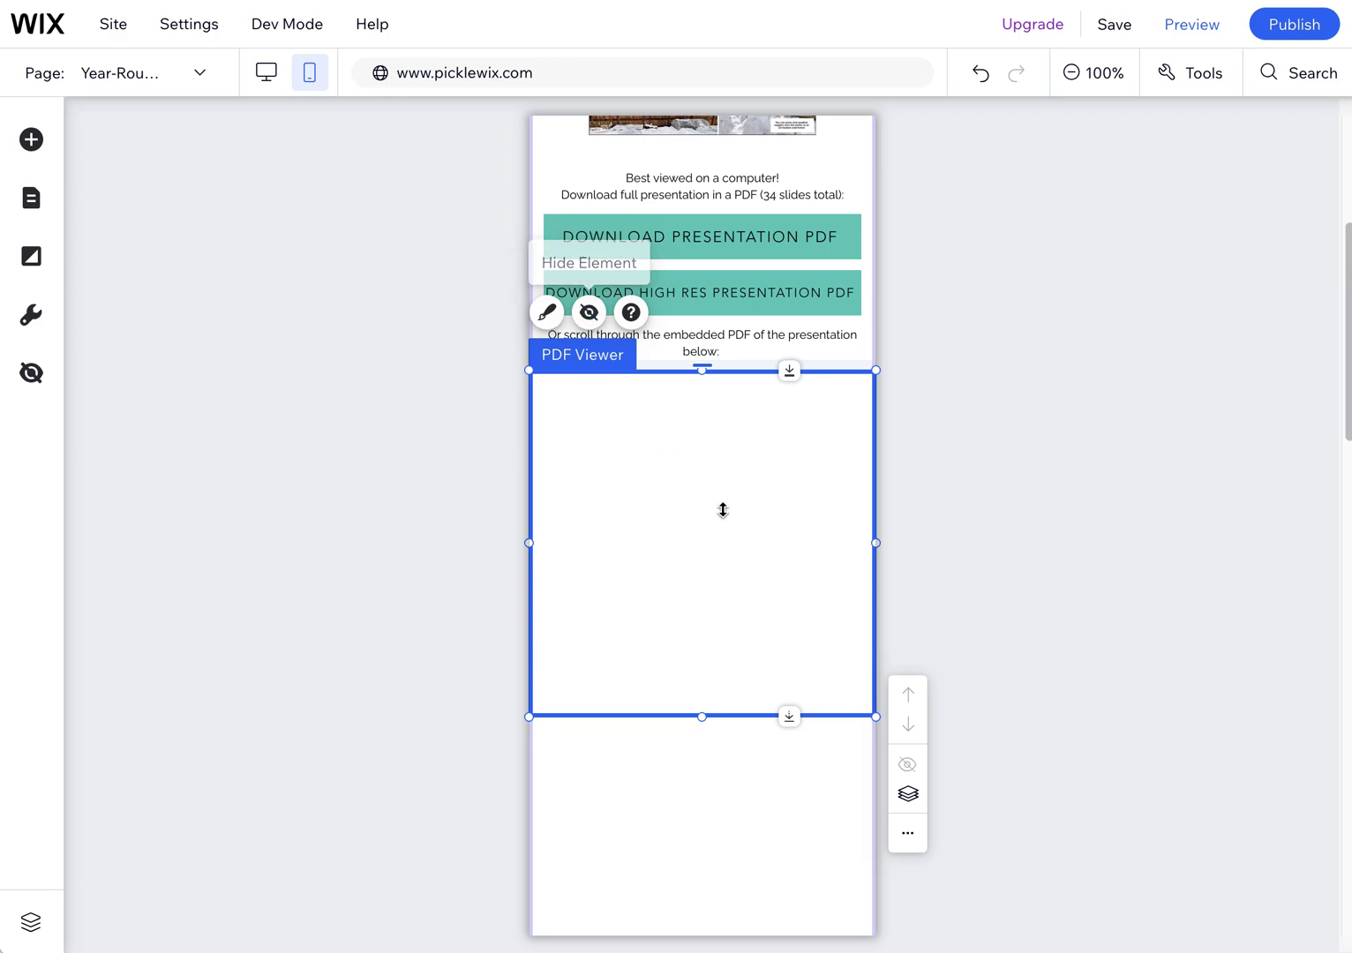
{"action": "left_click", "coordinate": [546, 313]}
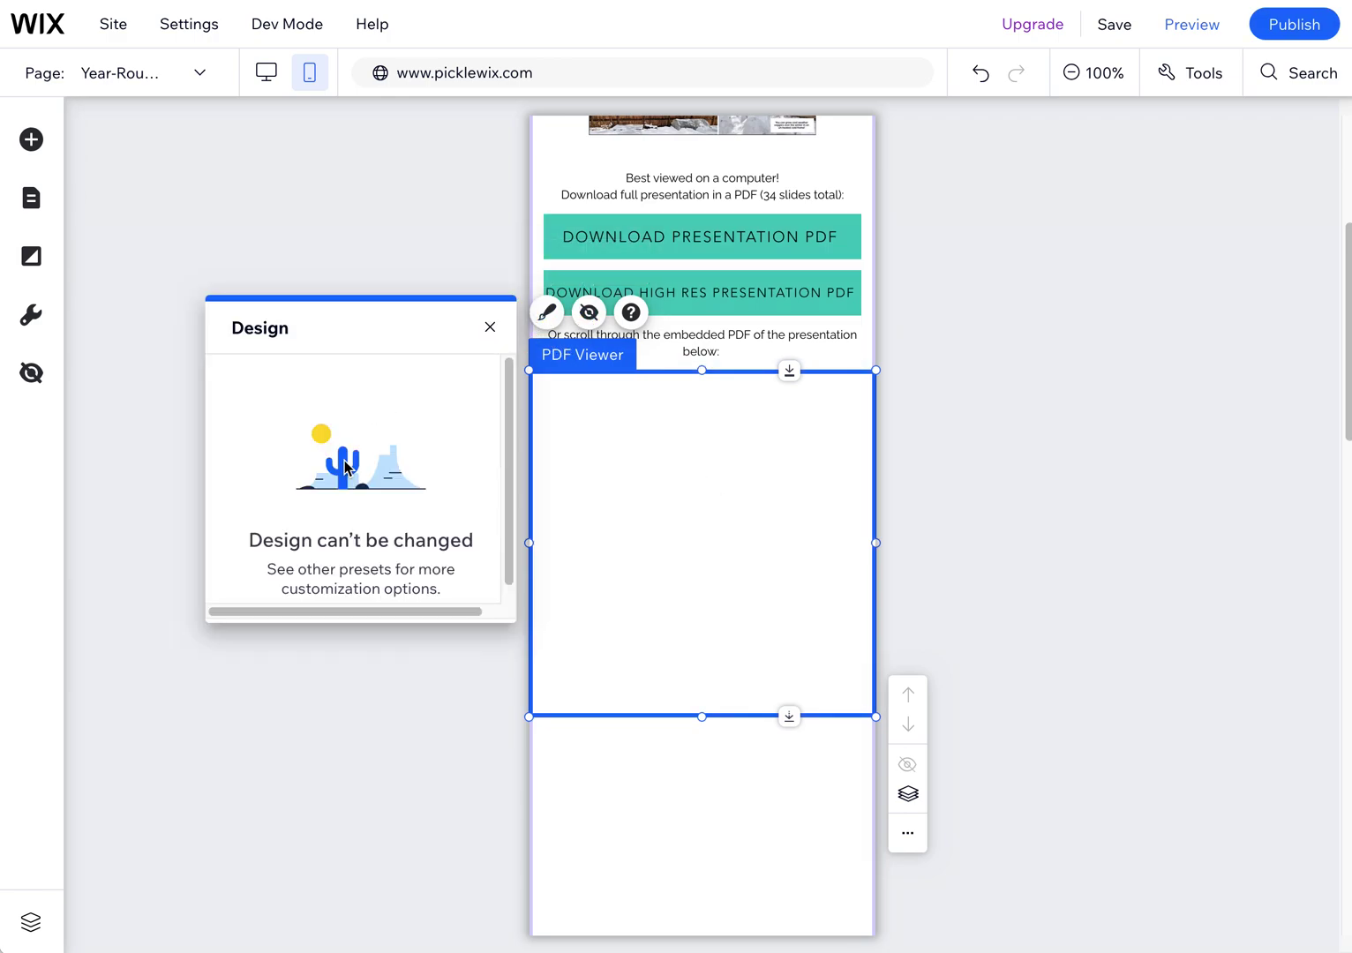
{"action": "left_click", "coordinate": [490, 327]}
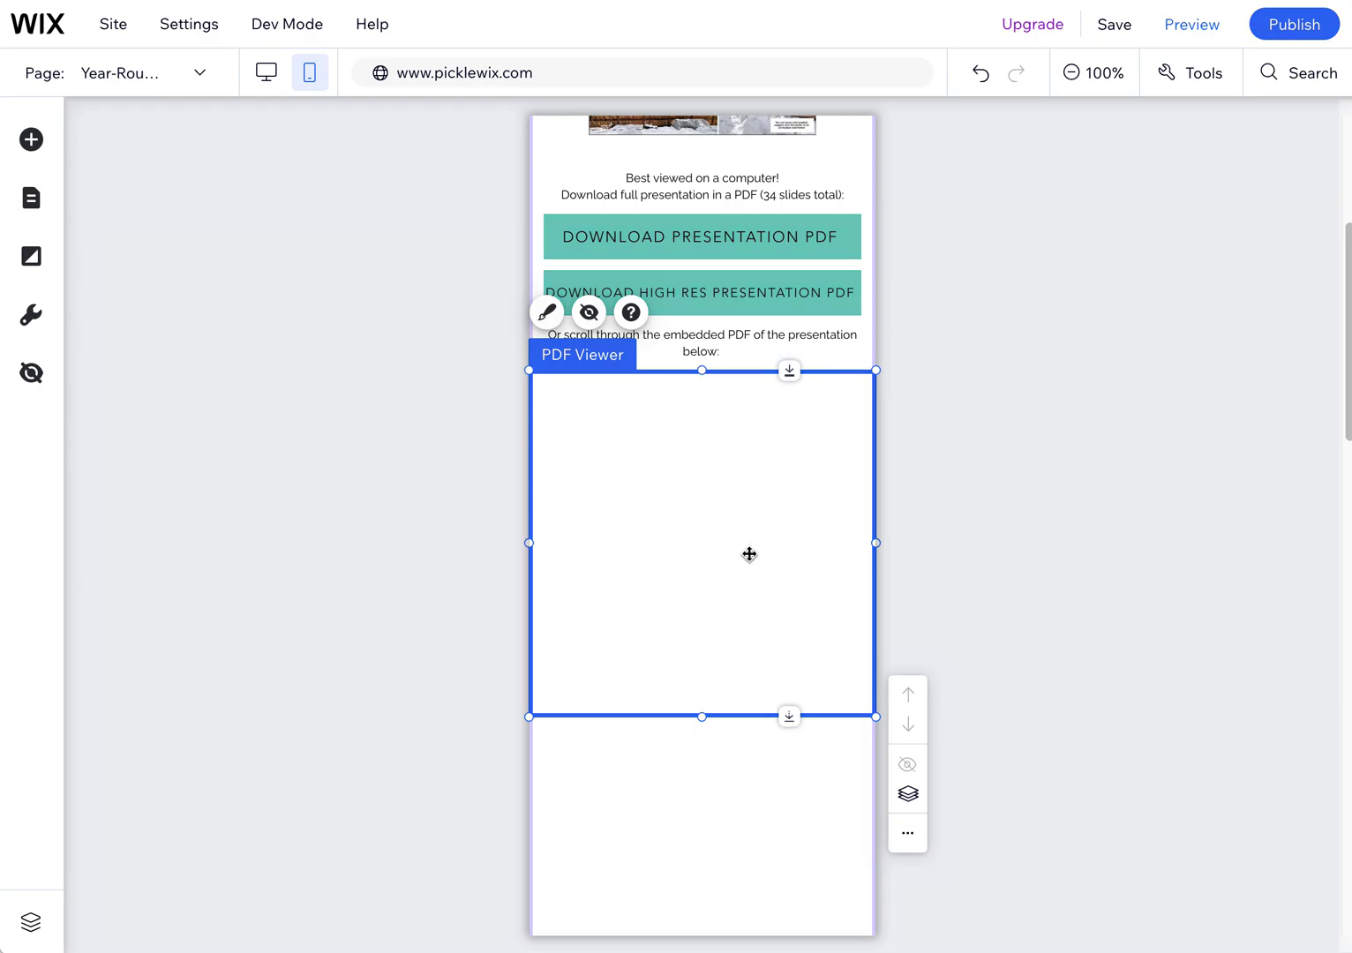
{"action": "left_click", "coordinate": [758, 630]}
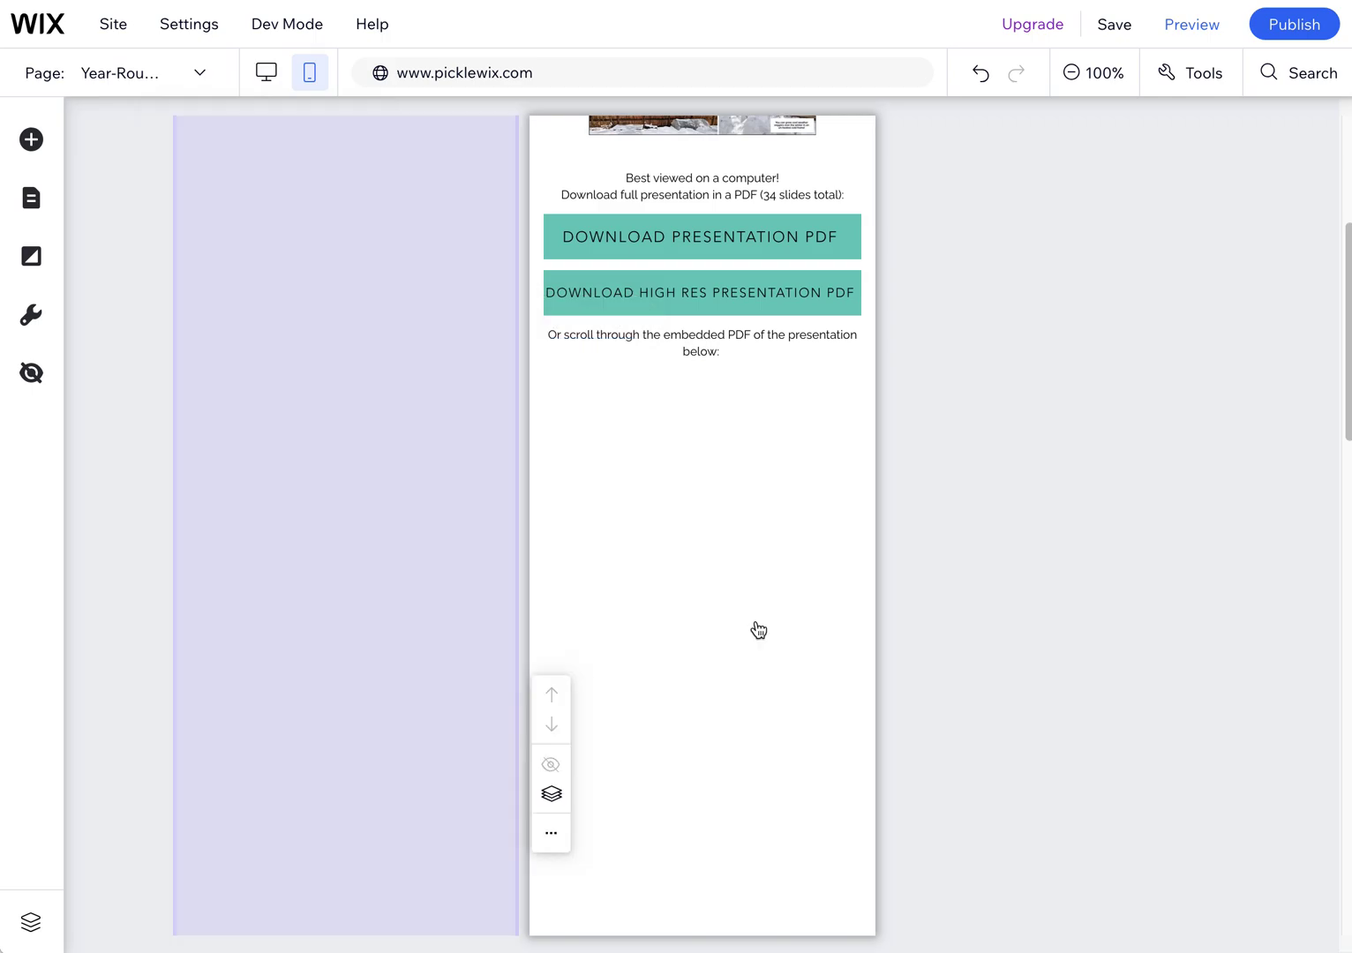
{"action": "key", "text": "ctrl+m"}
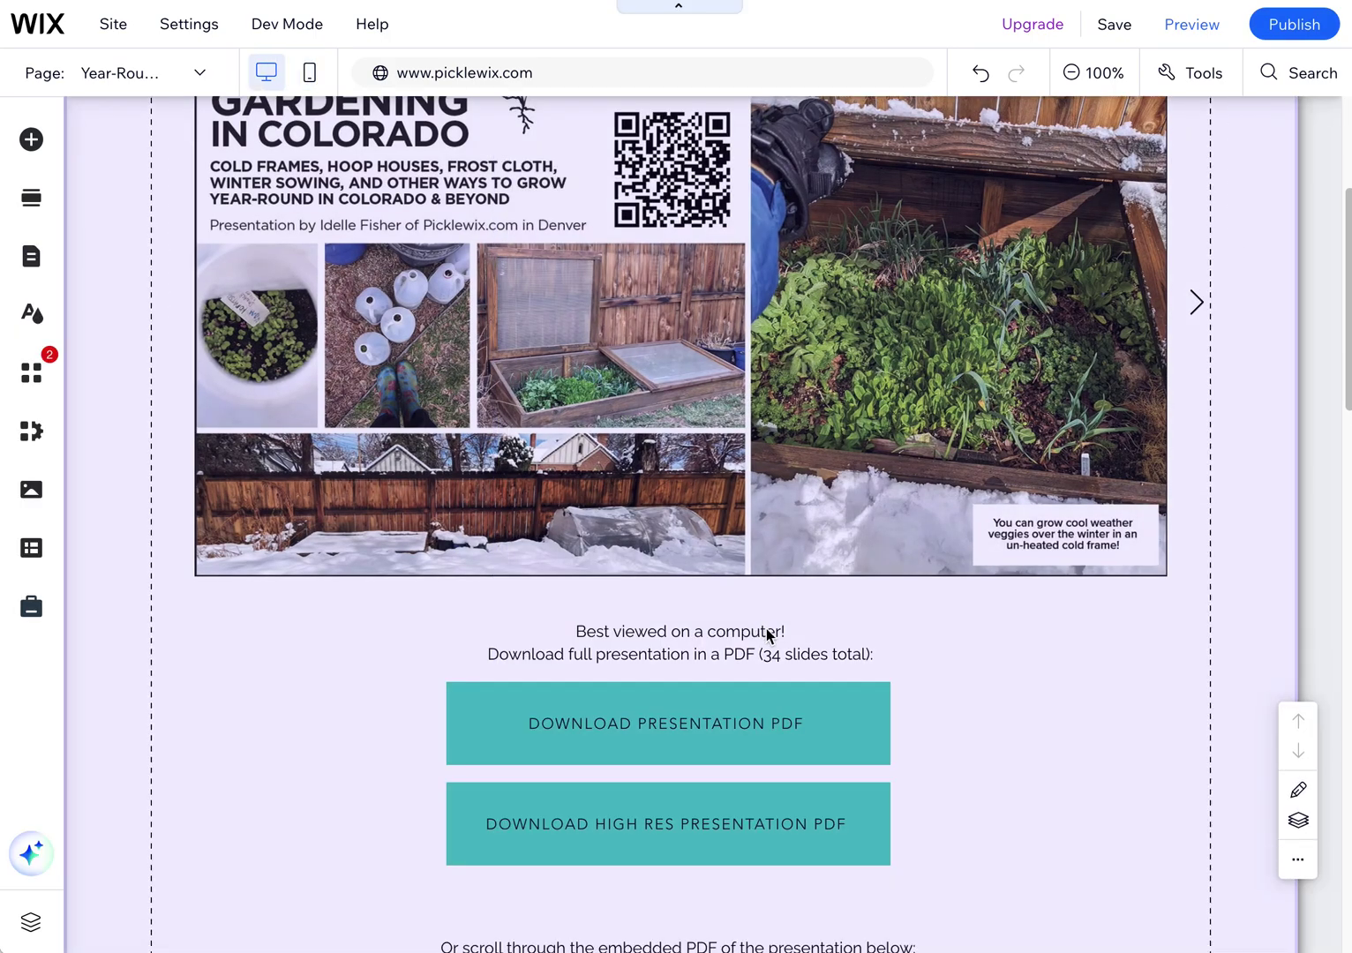
Scroll the desktop page to review the heading, author byline and embedded title slide
{"action": "scroll", "coordinate": [768, 630], "scroll_direction": "up", "scroll_amount": 3}
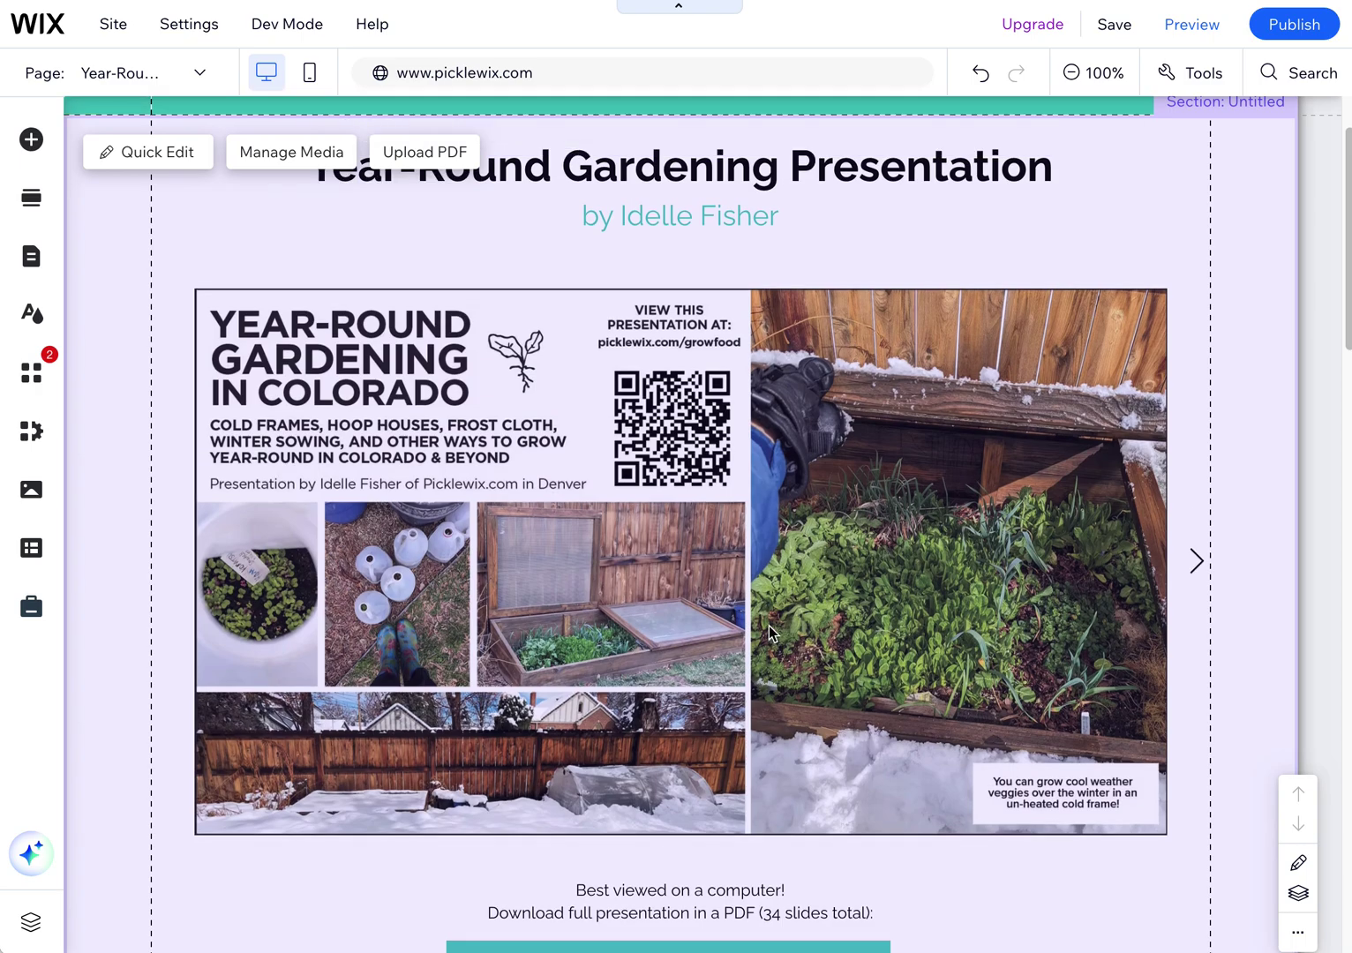
{"action": "scroll", "coordinate": [770, 632], "scroll_direction": "down", "scroll_amount": 10}
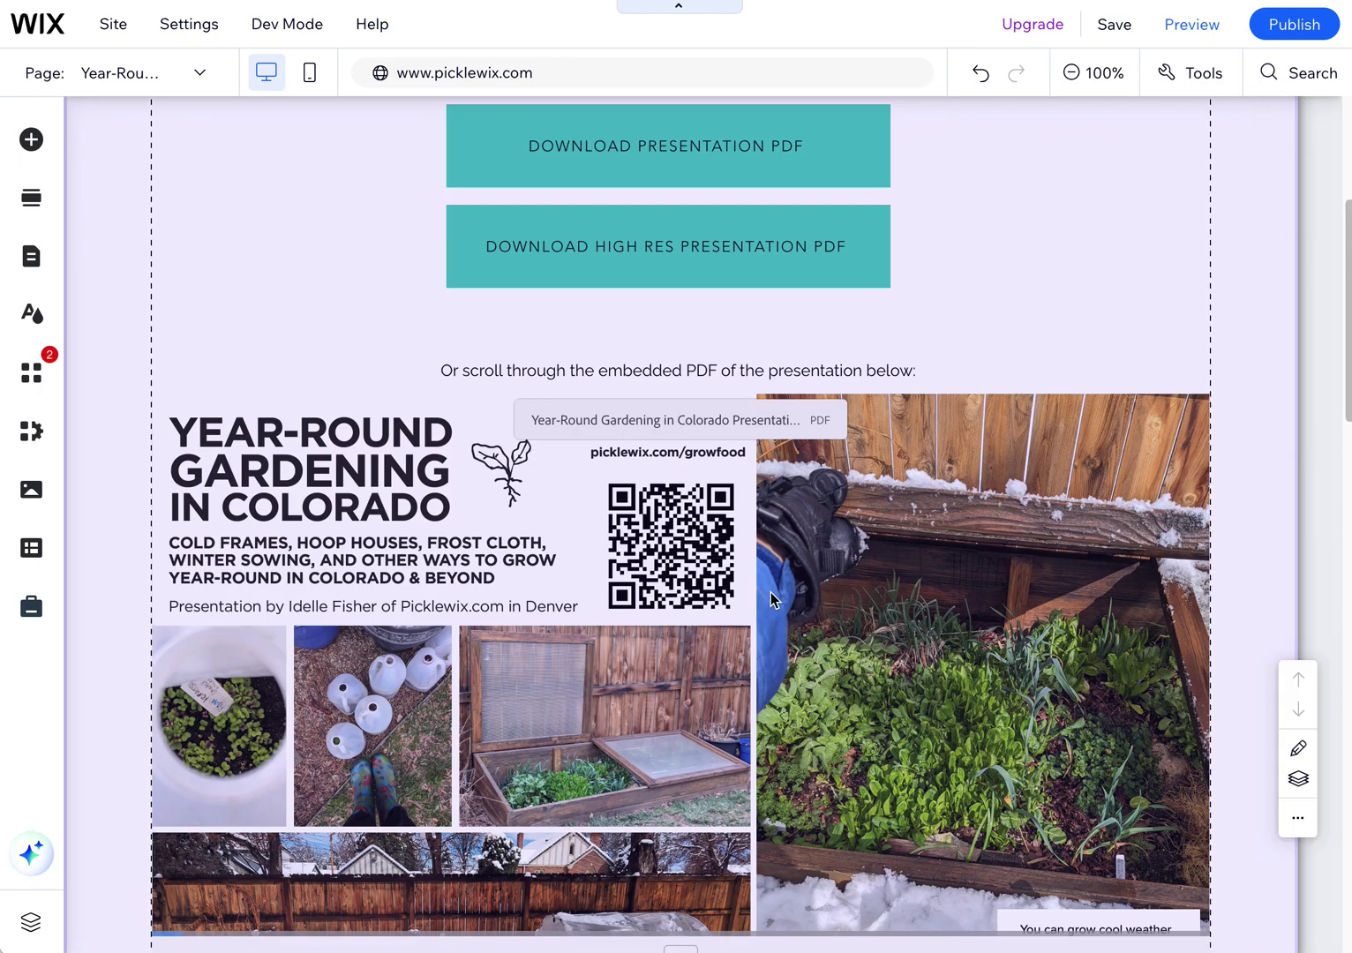
{"action": "scroll", "coordinate": [771, 600], "scroll_direction": "up", "scroll_amount": 8}
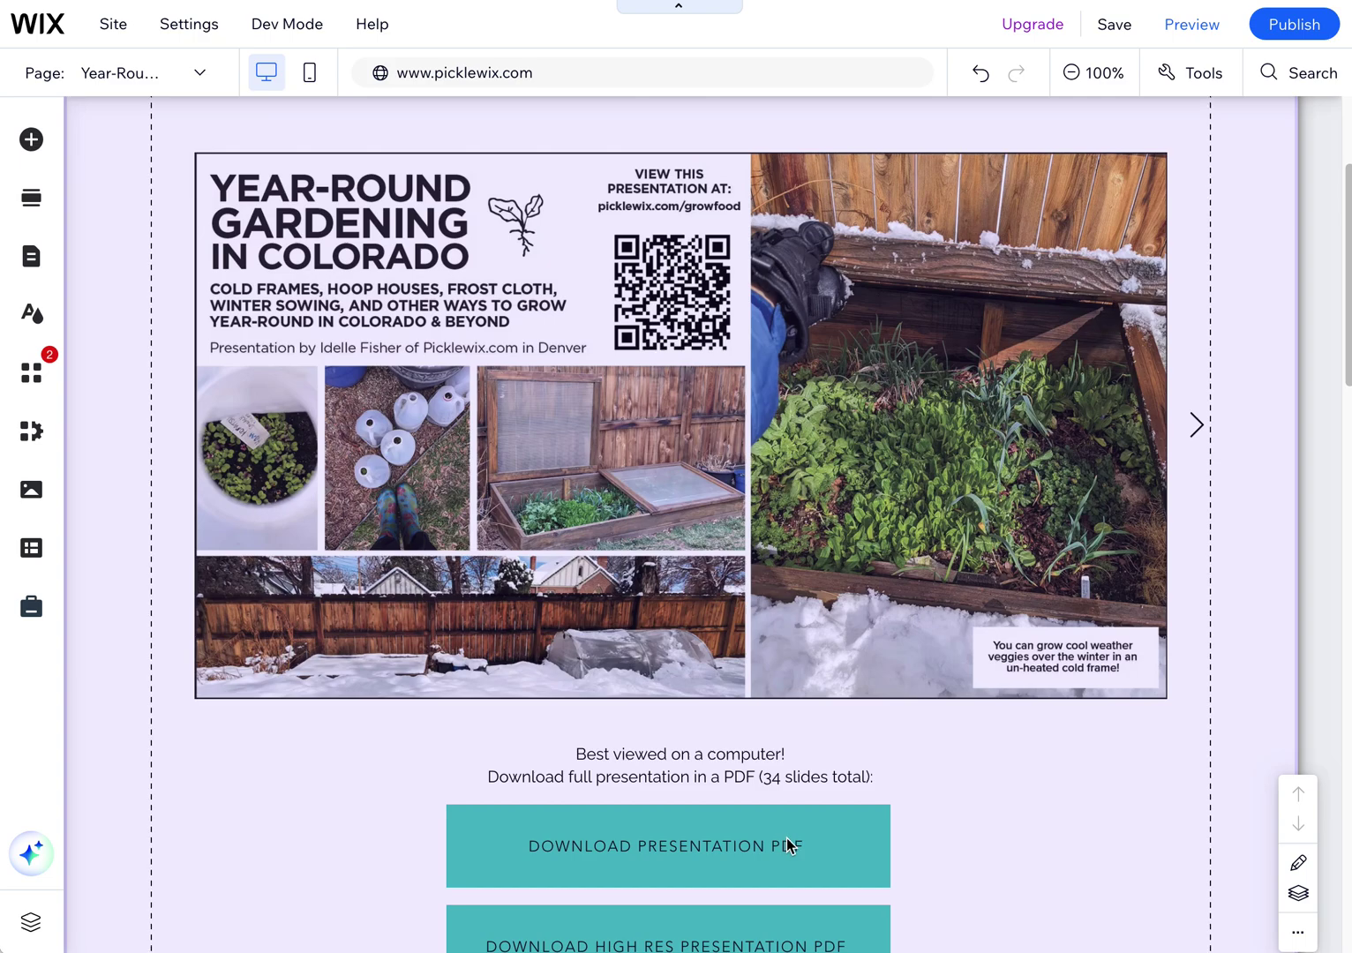
{"action": "scroll", "coordinate": [786, 838], "scroll_direction": "down", "scroll_amount": 6}
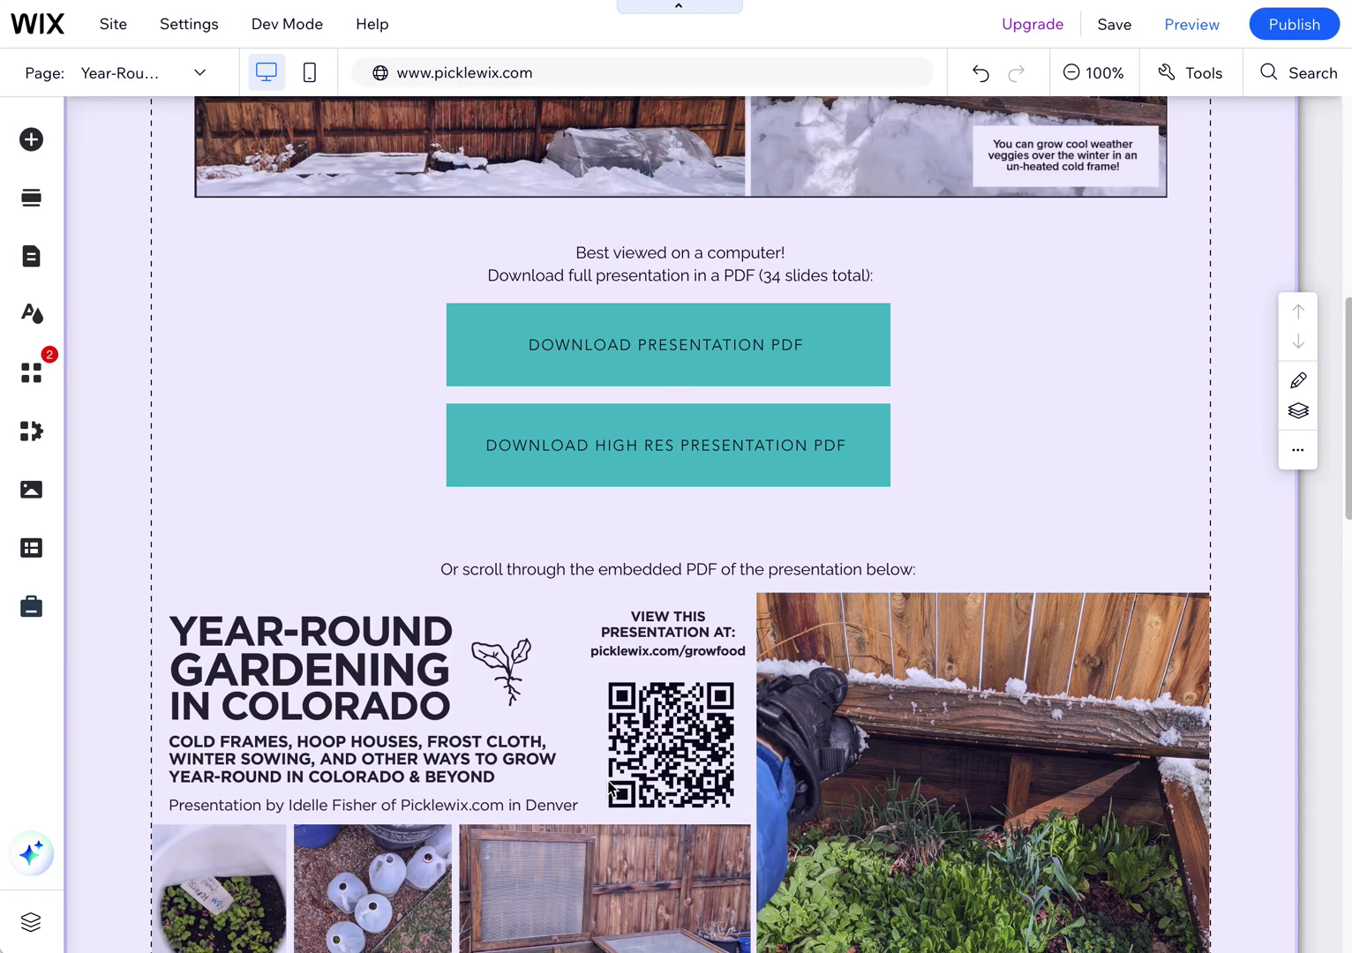
{"action": "scroll", "coordinate": [652, 791], "scroll_direction": "up", "scroll_amount": 5}
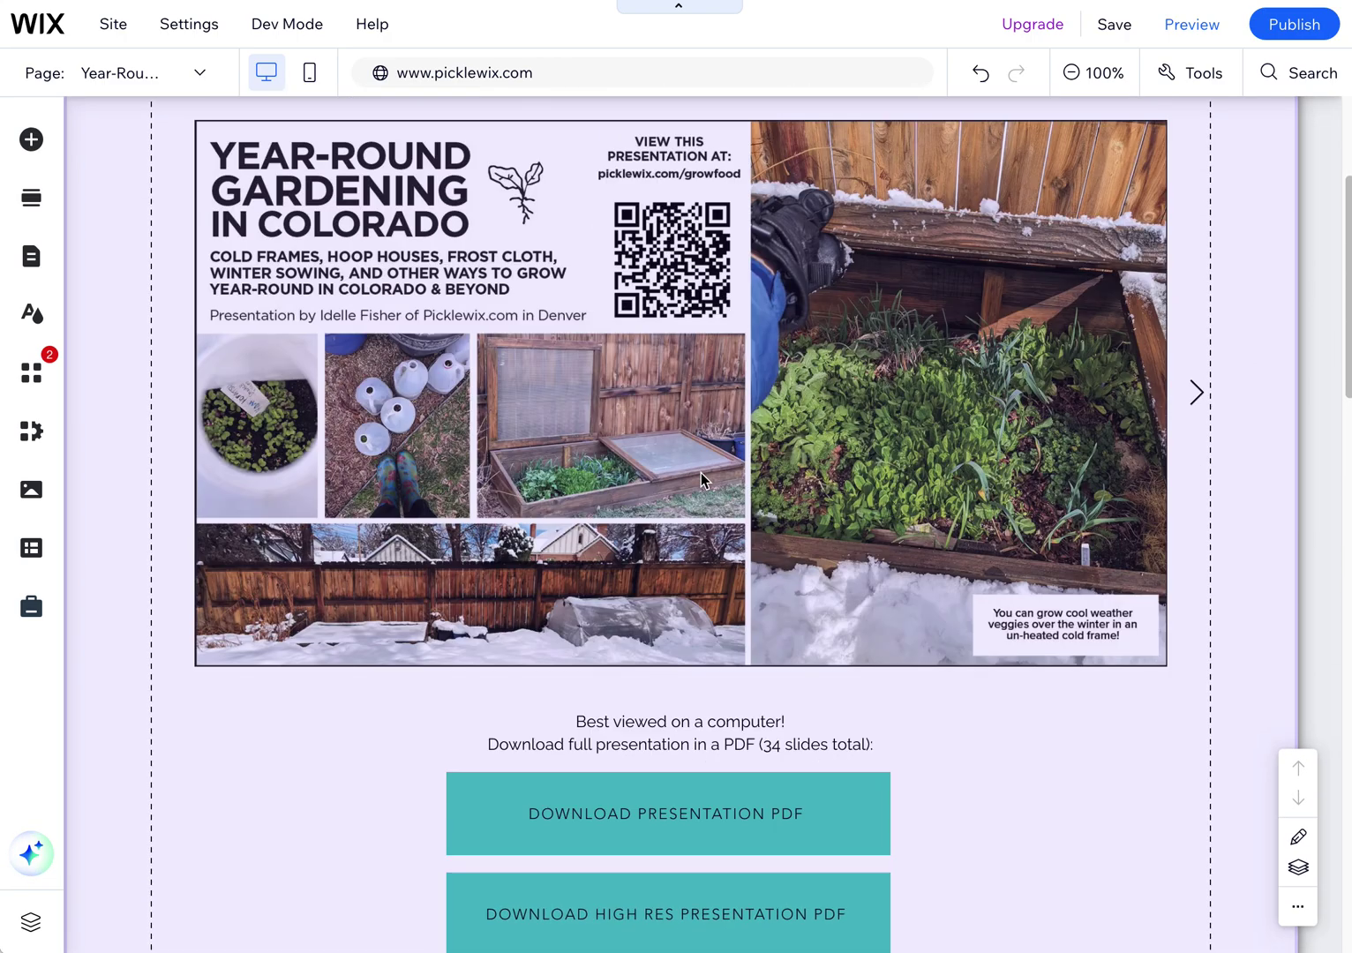
{"action": "scroll", "coordinate": [726, 450], "scroll_direction": "down", "scroll_amount": 1}
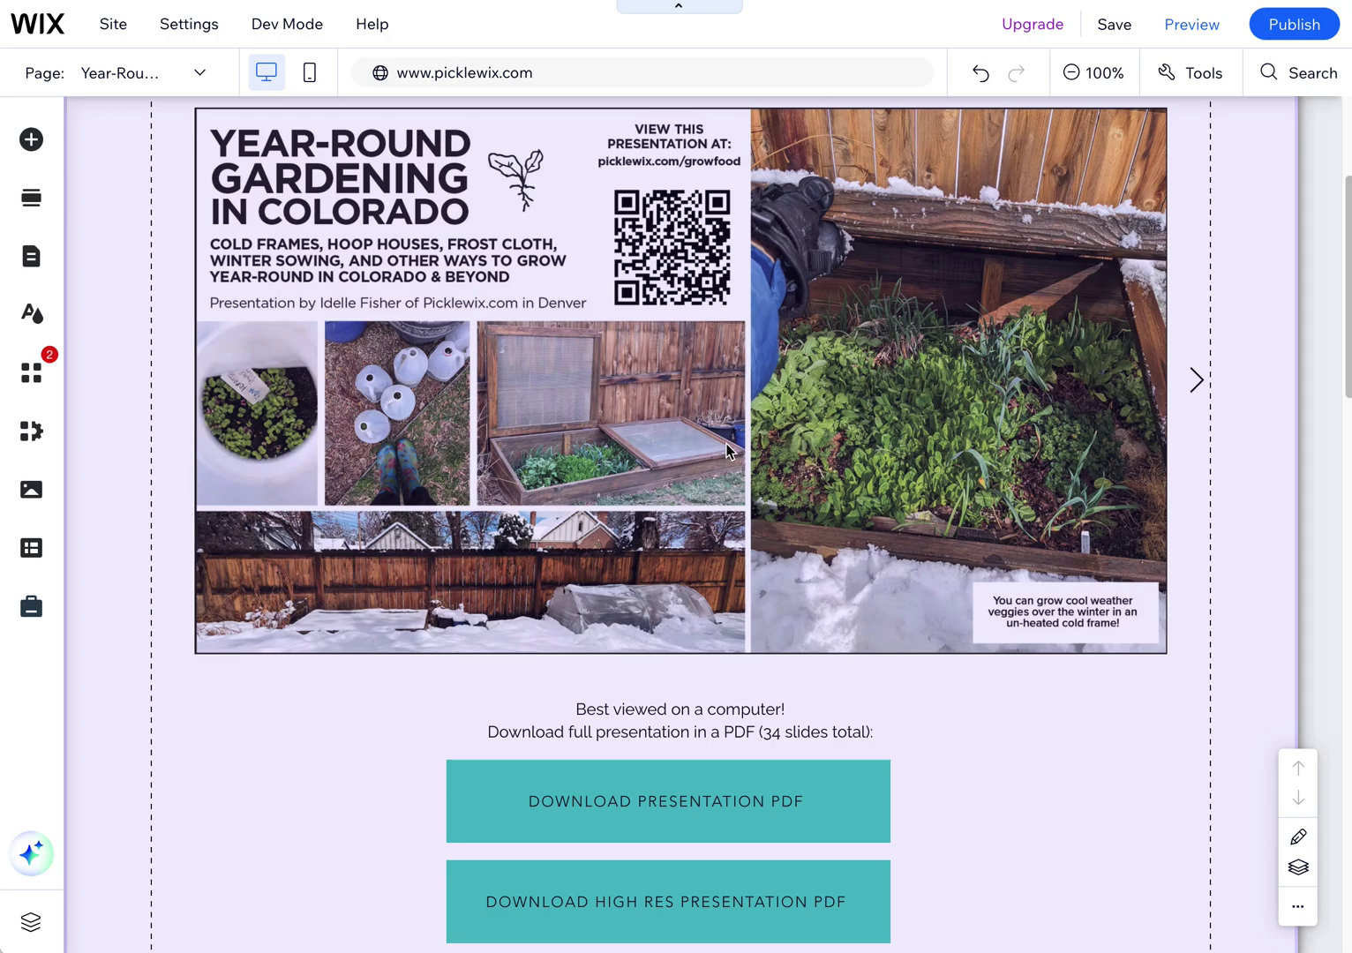
{"action": "scroll", "coordinate": [747, 469], "scroll_direction": "up", "scroll_amount": 3}
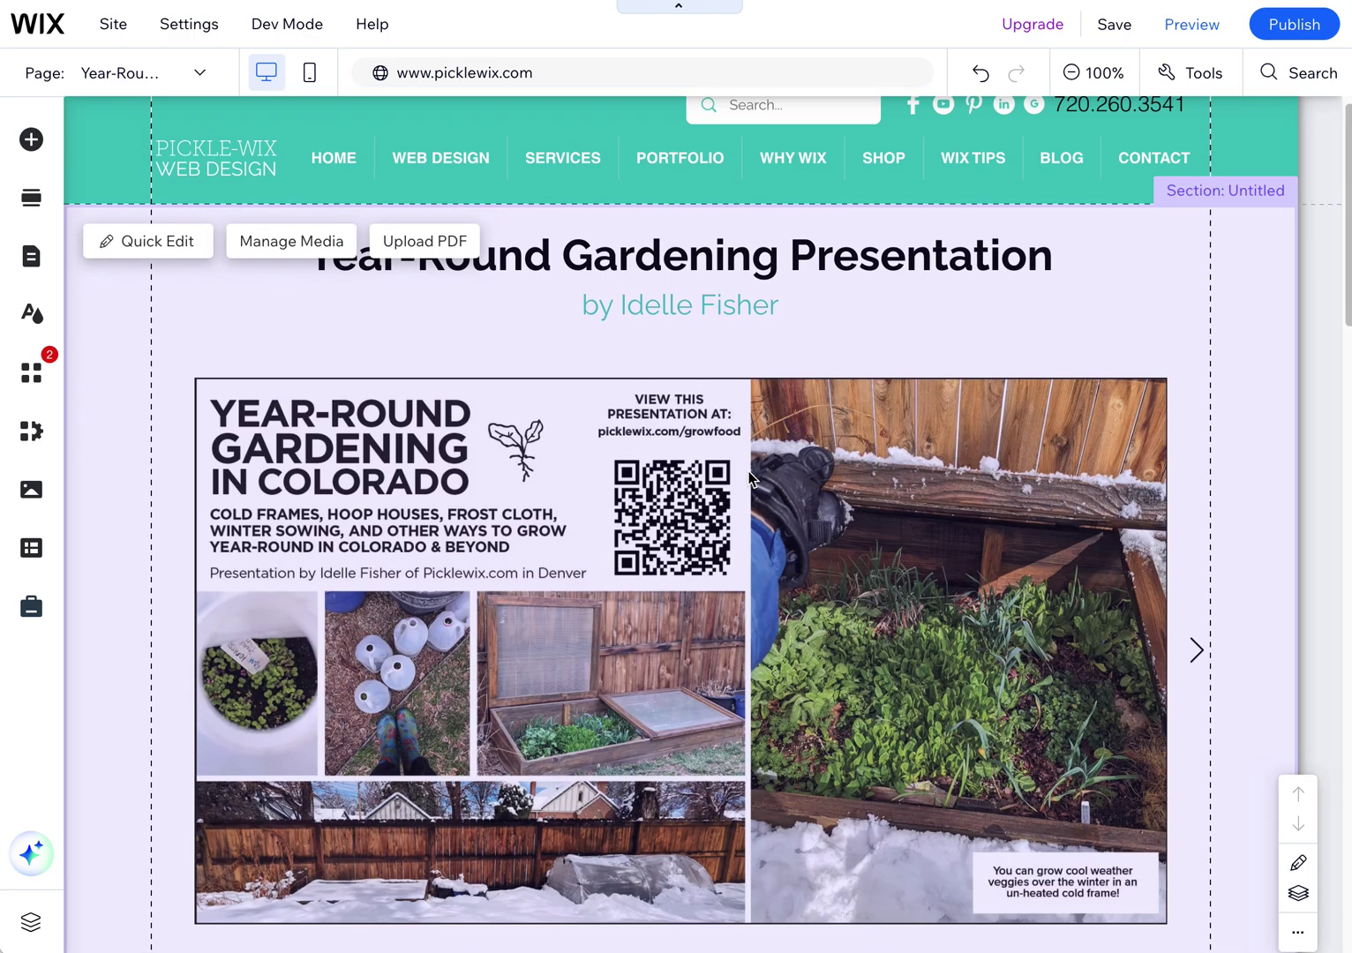